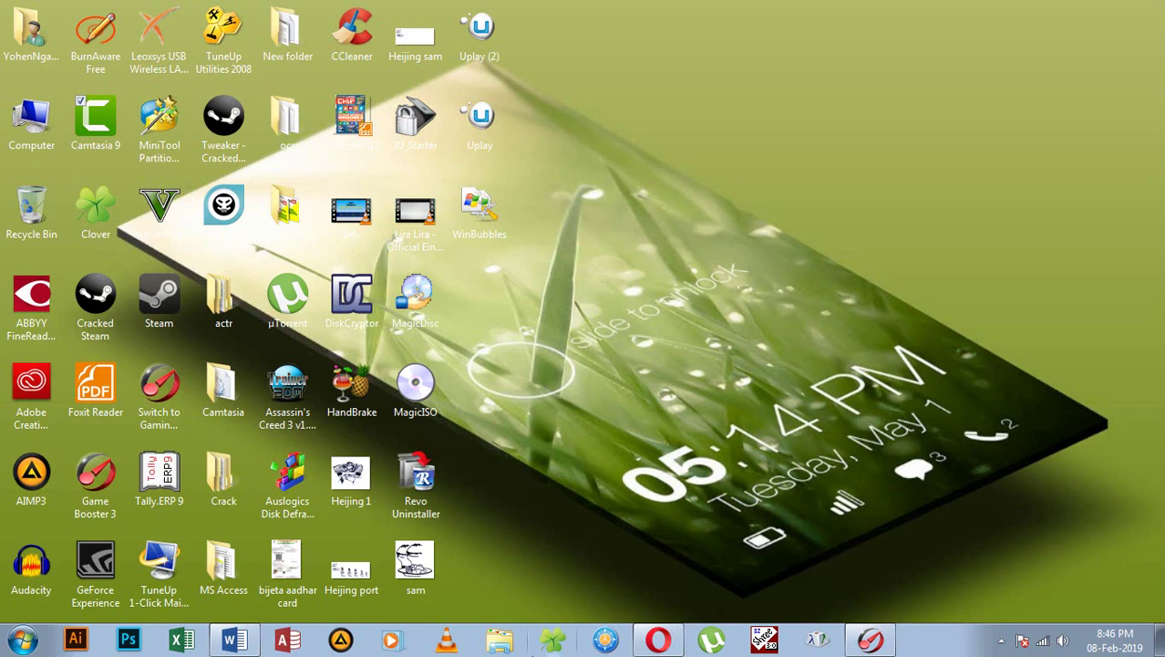
- Restore the Word document Document1 from the taskbar
{"action": "left_click", "coordinate": [235, 640]}
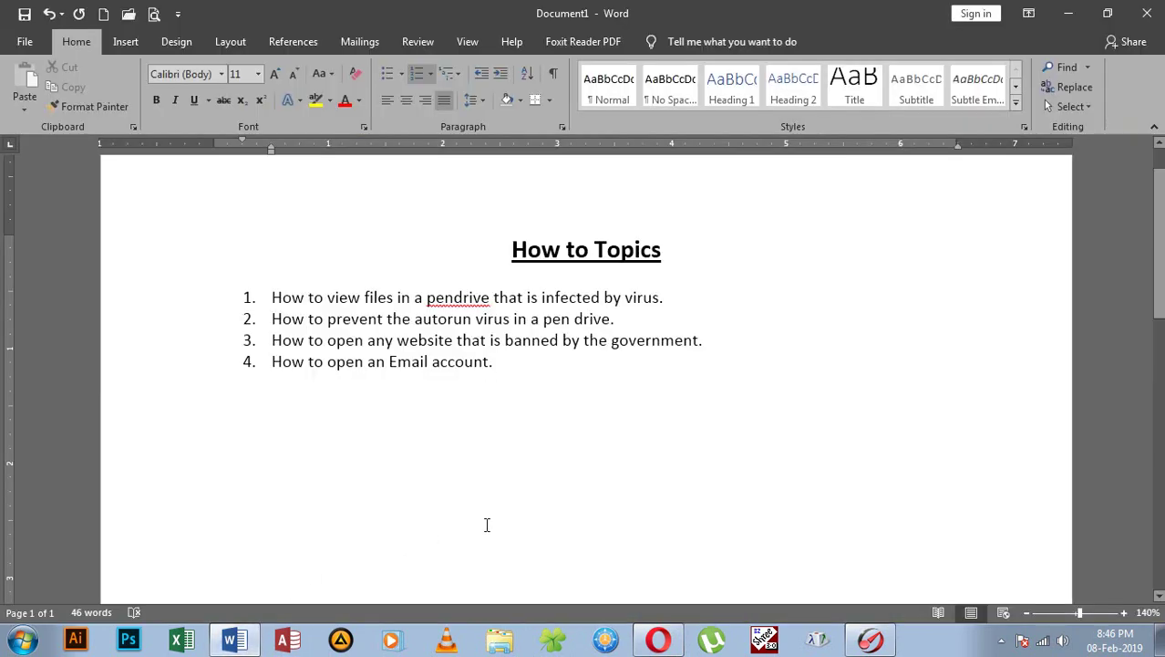
- Highlight part of the How to Topics title, click into the list, then minimize Word
{"action": "left_click_drag", "start_coordinate": [511, 248], "coordinate": [593, 262]}
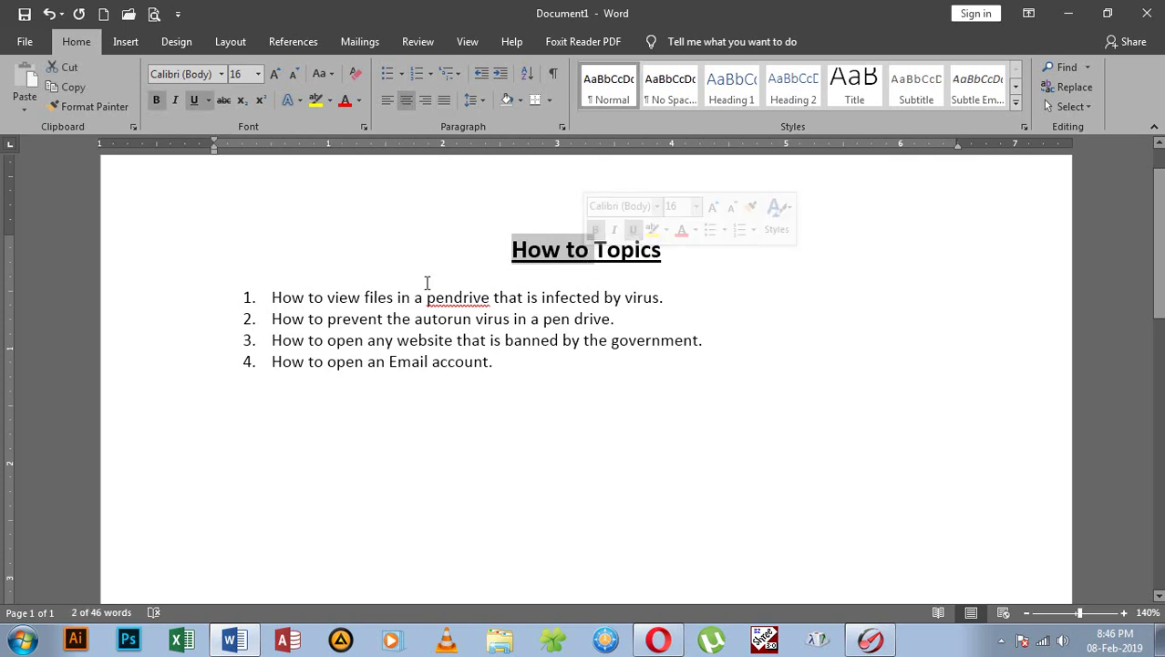
{"action": "left_click", "coordinate": [361, 298]}
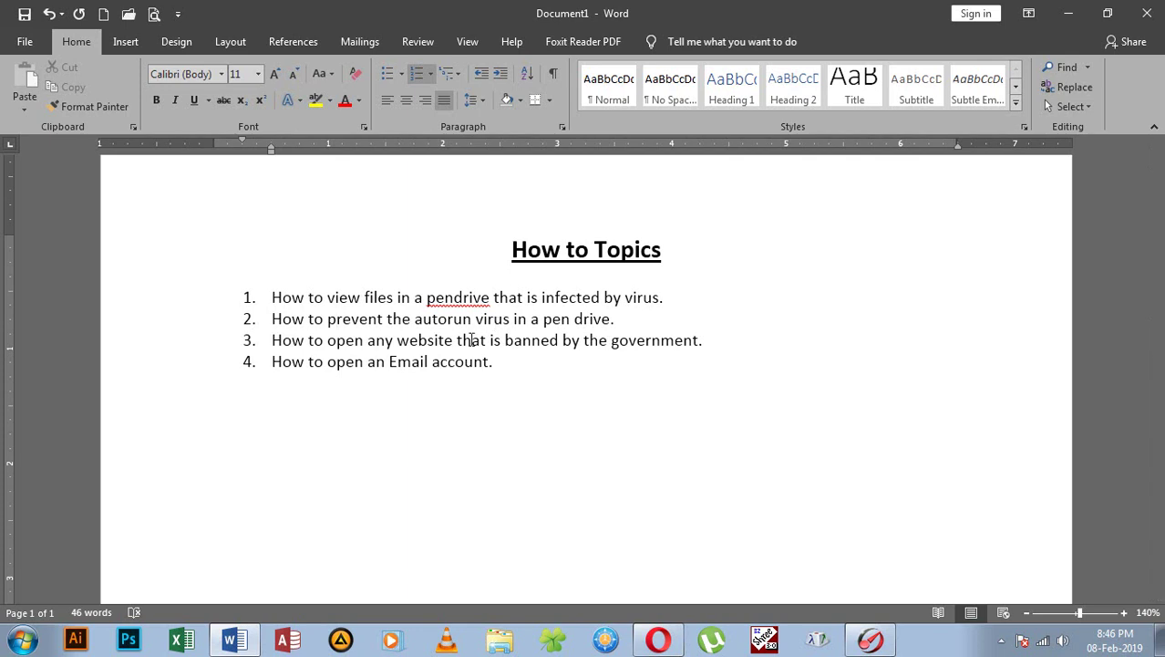
{"action": "left_click", "coordinate": [309, 339]}
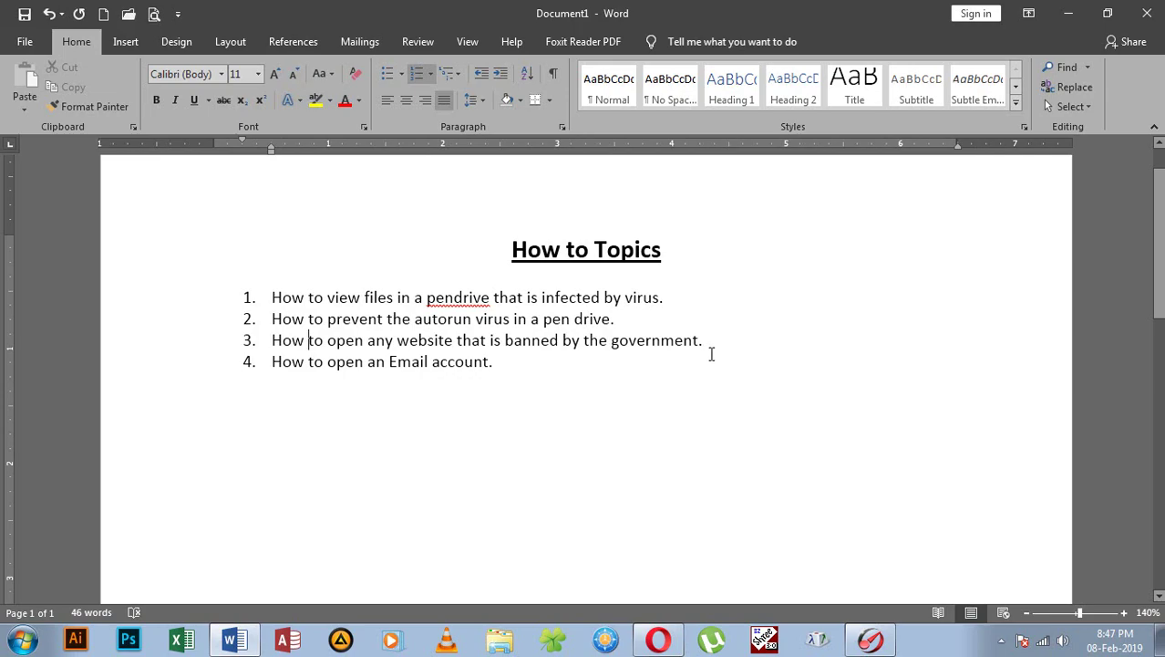
{"action": "left_click", "coordinate": [1067, 12]}
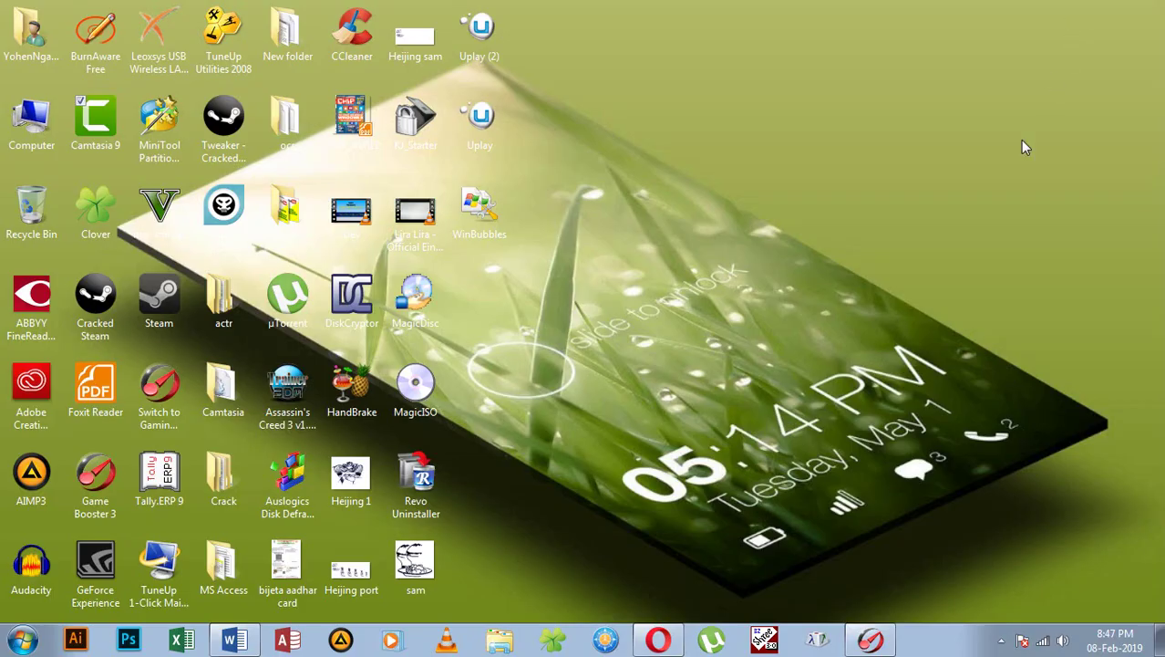
- Open Removable Disk (K:) from the Computer view
{"action": "double_click", "coordinate": [38, 136]}
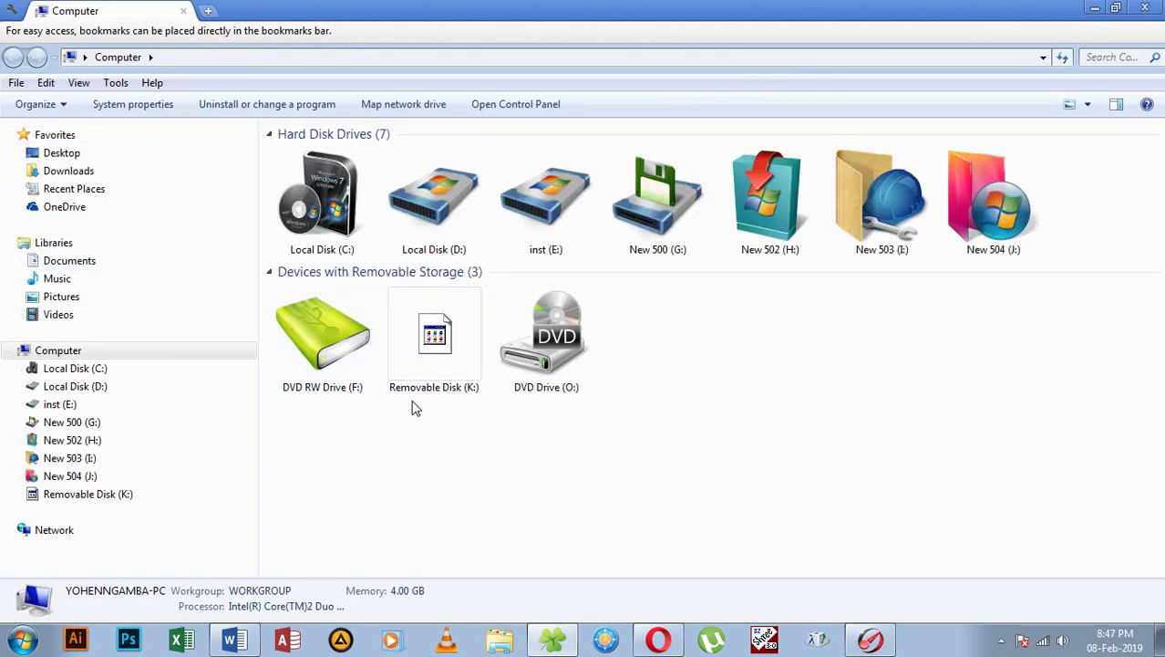
{"action": "right_click", "coordinate": [427, 376]}
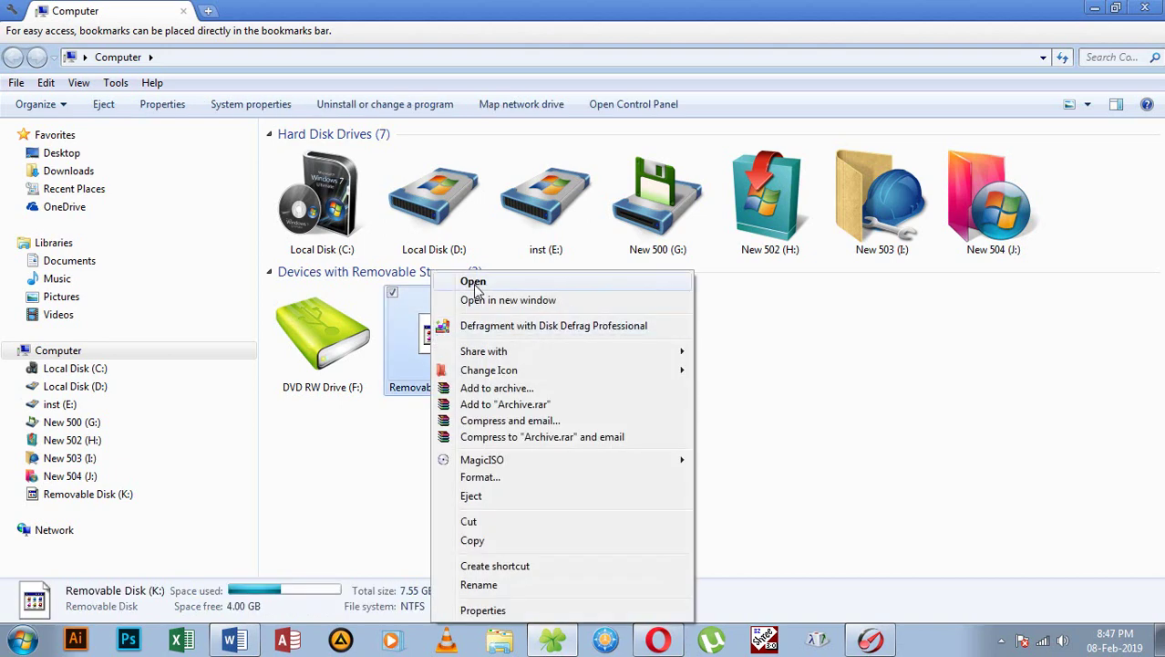
{"action": "left_click", "coordinate": [475, 283]}
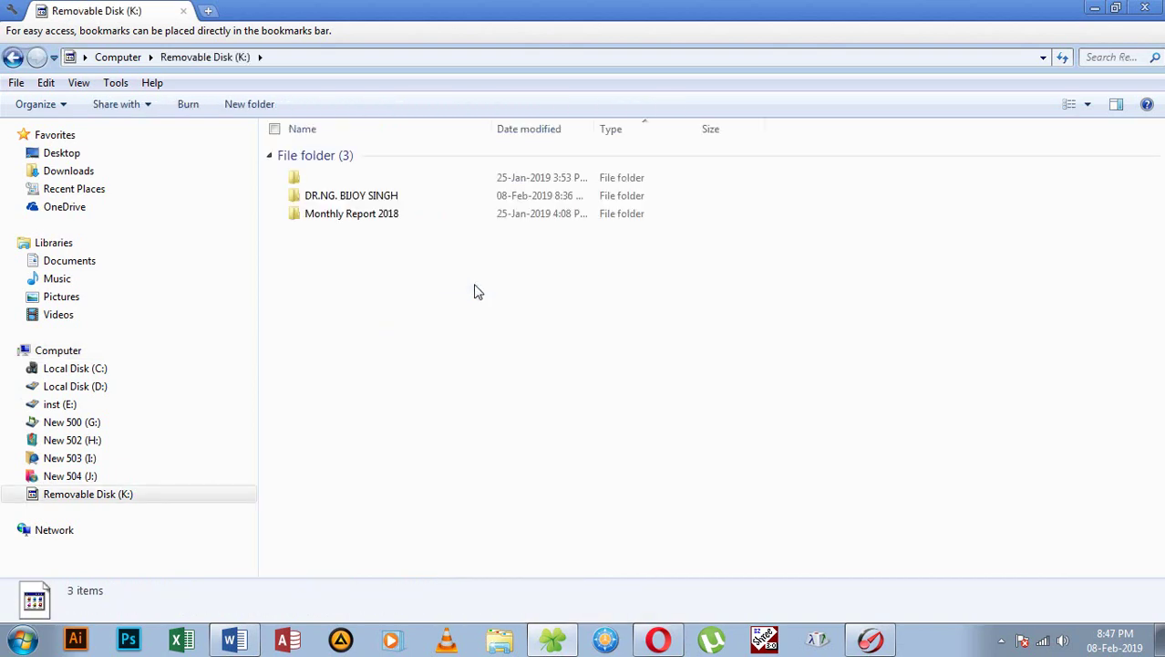
- Permanently delete the folder named after a person from Removable Disk (K:)
{"action": "left_click", "coordinate": [345, 195]}
{"action": "key", "text": "Delete"}
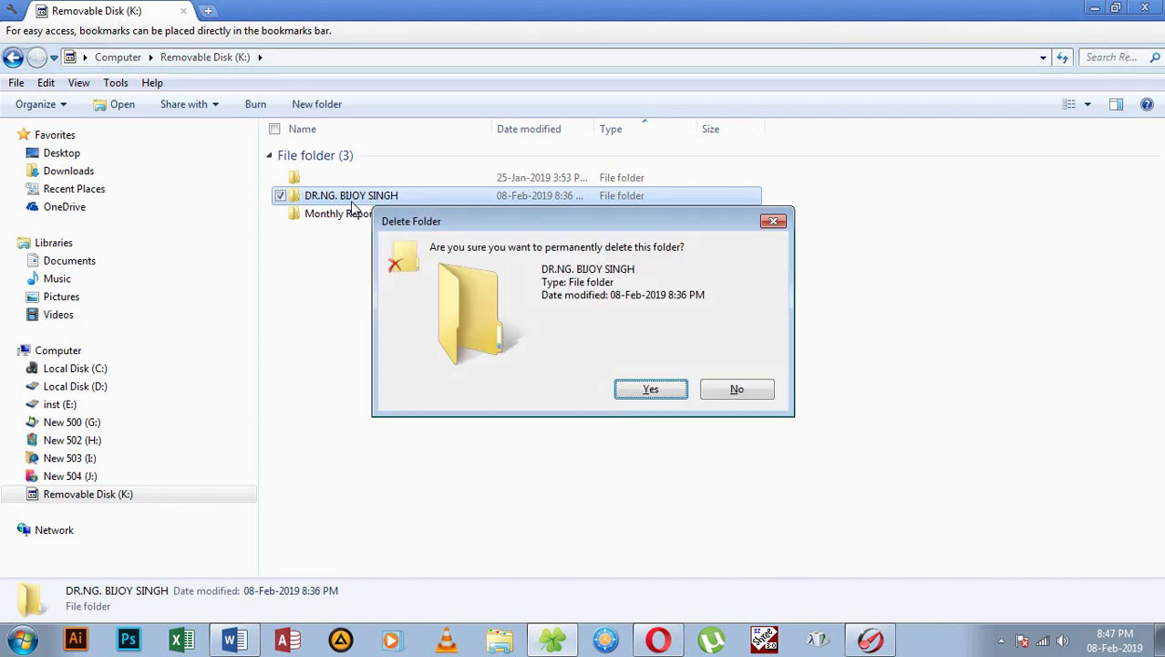
{"action": "key", "text": "Return"}
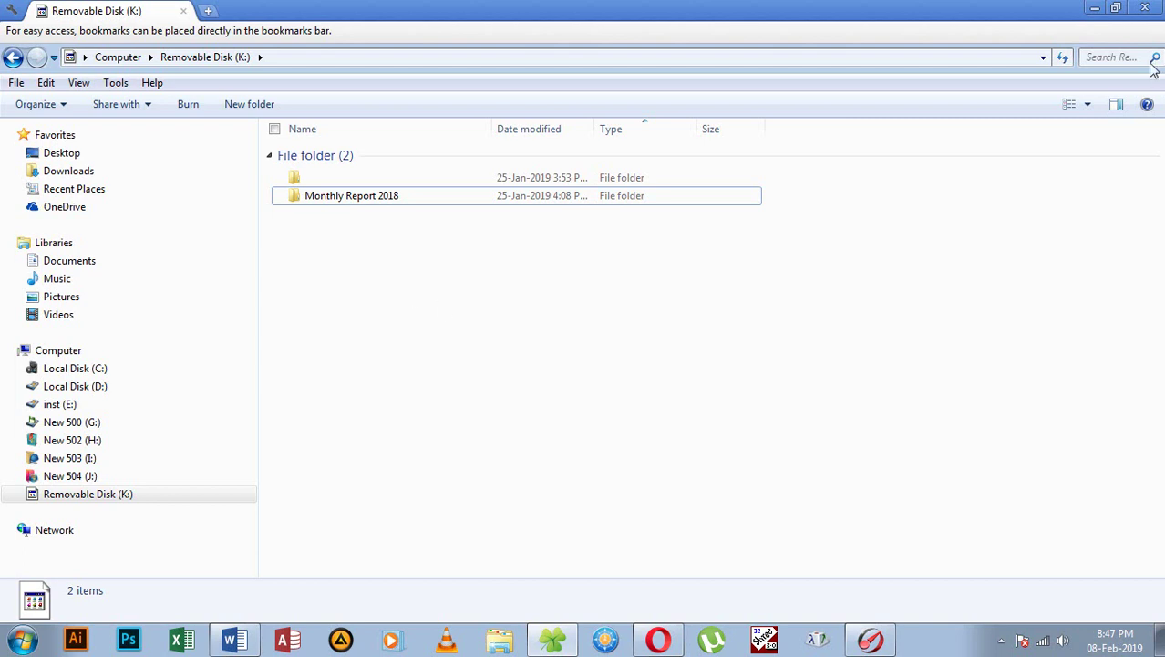
{"action": "left_click", "coordinate": [1148, 8]}
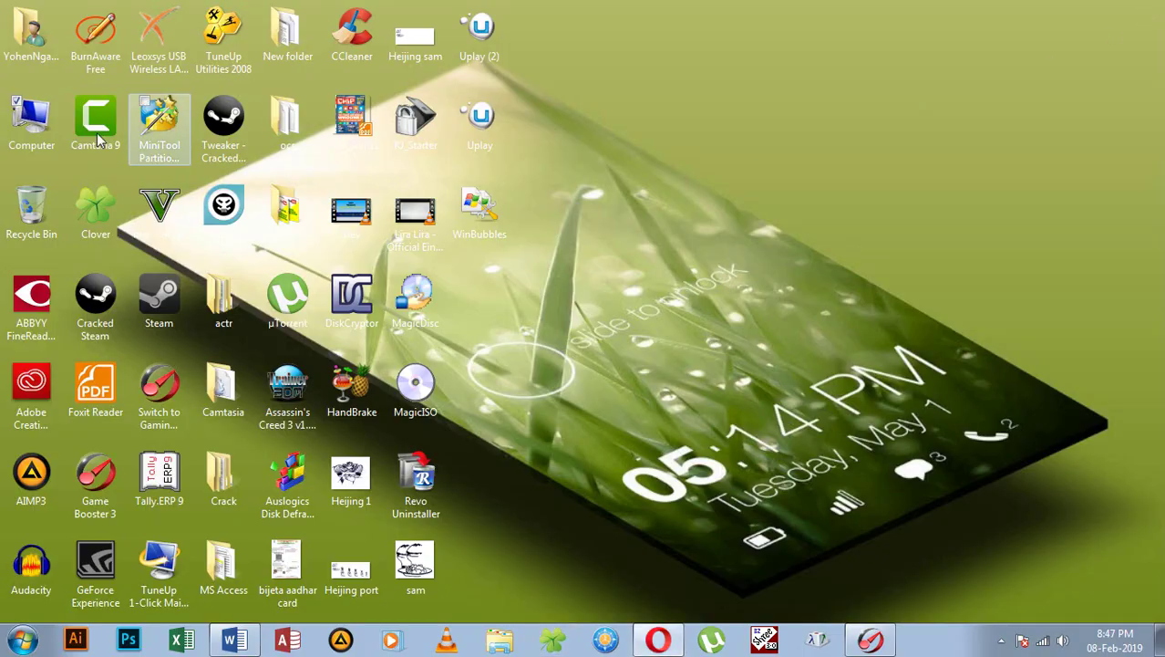
{"action": "double_click", "coordinate": [40, 123]}
{"action": "left_click", "coordinate": [420, 359]}
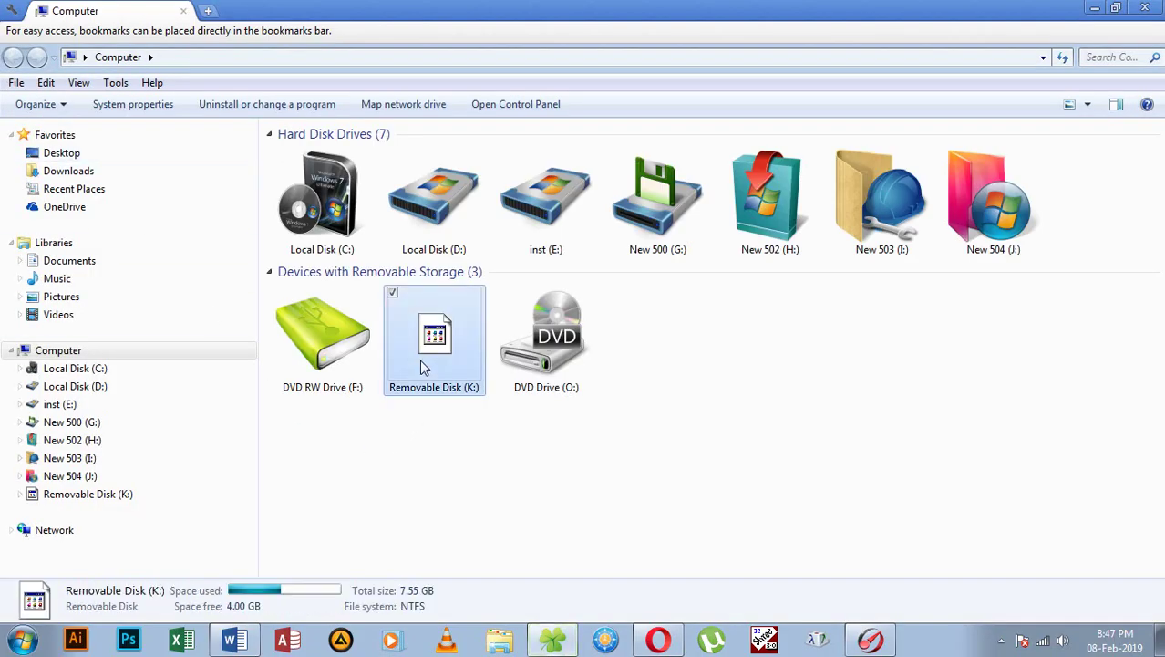
{"action": "right_click", "coordinate": [420, 358]}
{"action": "left_click", "coordinate": [472, 352]}
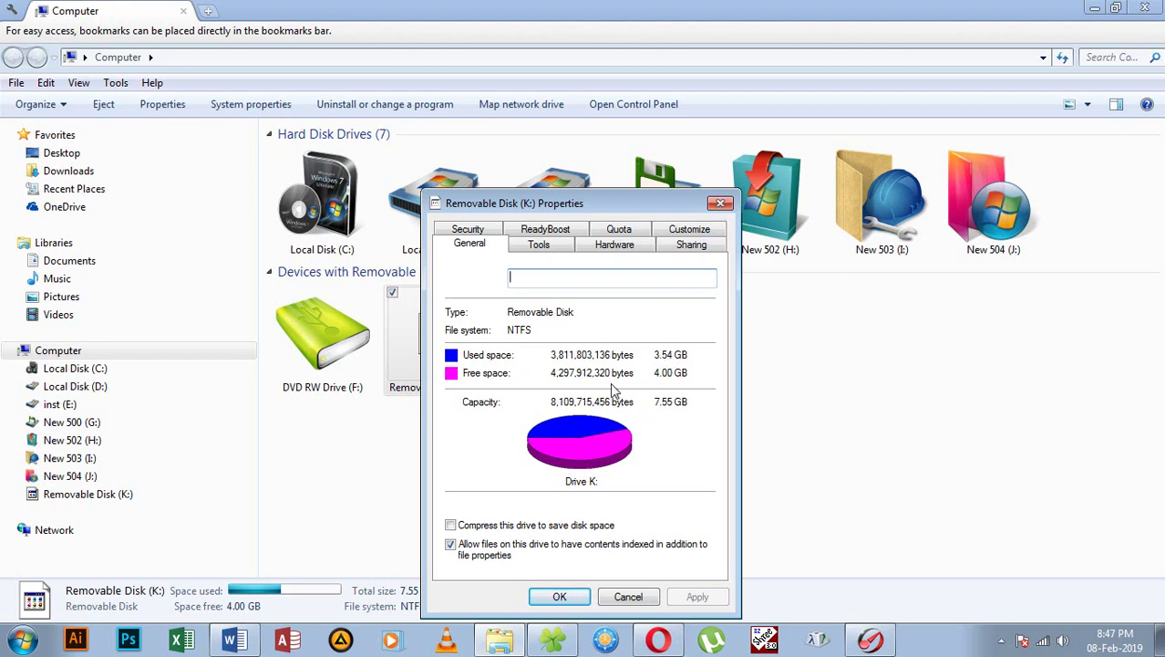
{"action": "left_click", "coordinate": [721, 203]}
{"action": "left_click", "coordinate": [438, 328]}
{"action": "right_click", "coordinate": [444, 319]}
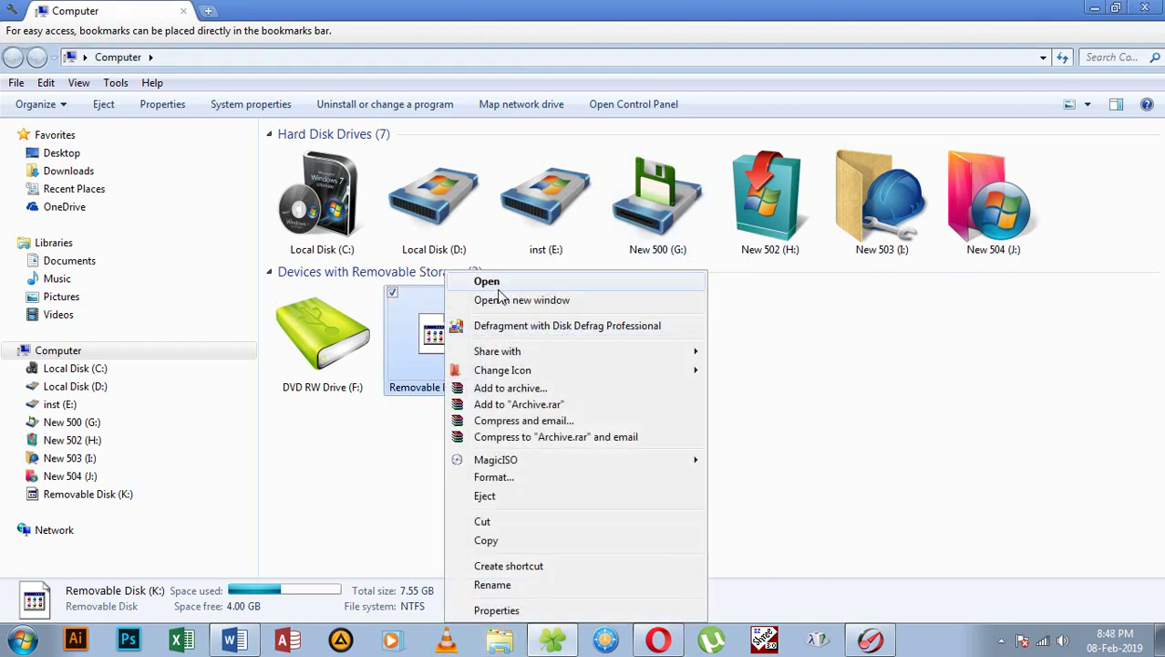
{"action": "left_click", "coordinate": [497, 285]}
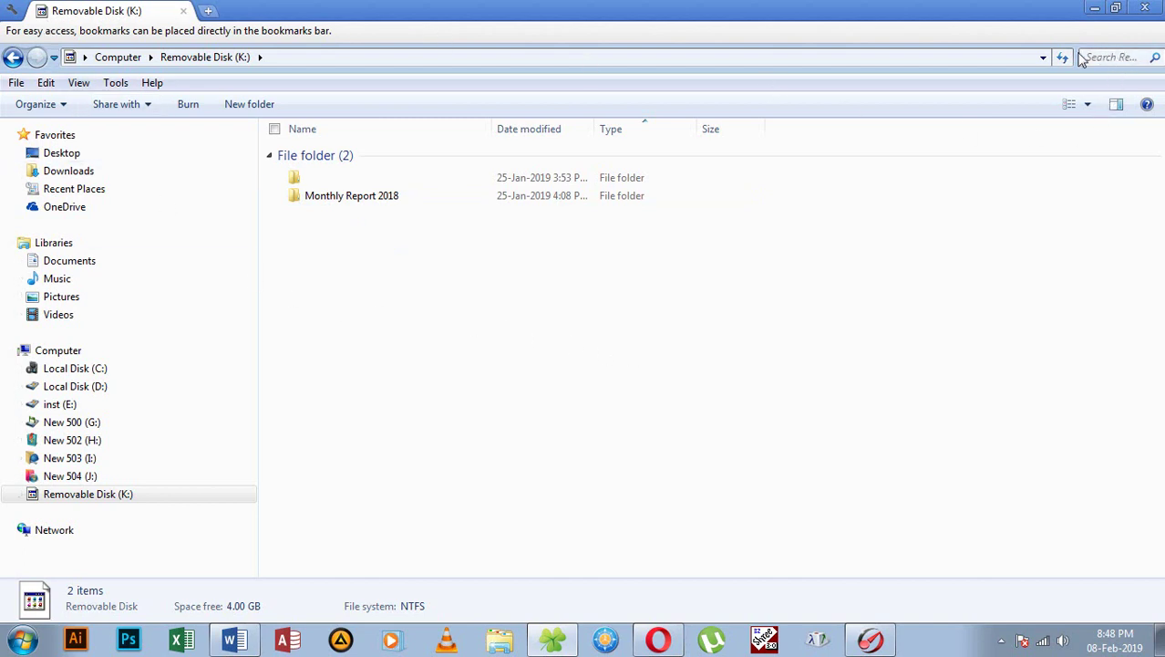
- Search Removable Disk (K:) for '.' to reveal 1,107 hidden items, then bring How to Topics forward
{"action": "left_click_drag", "start_coordinate": [1080, 56], "coordinate": [848, 43]}
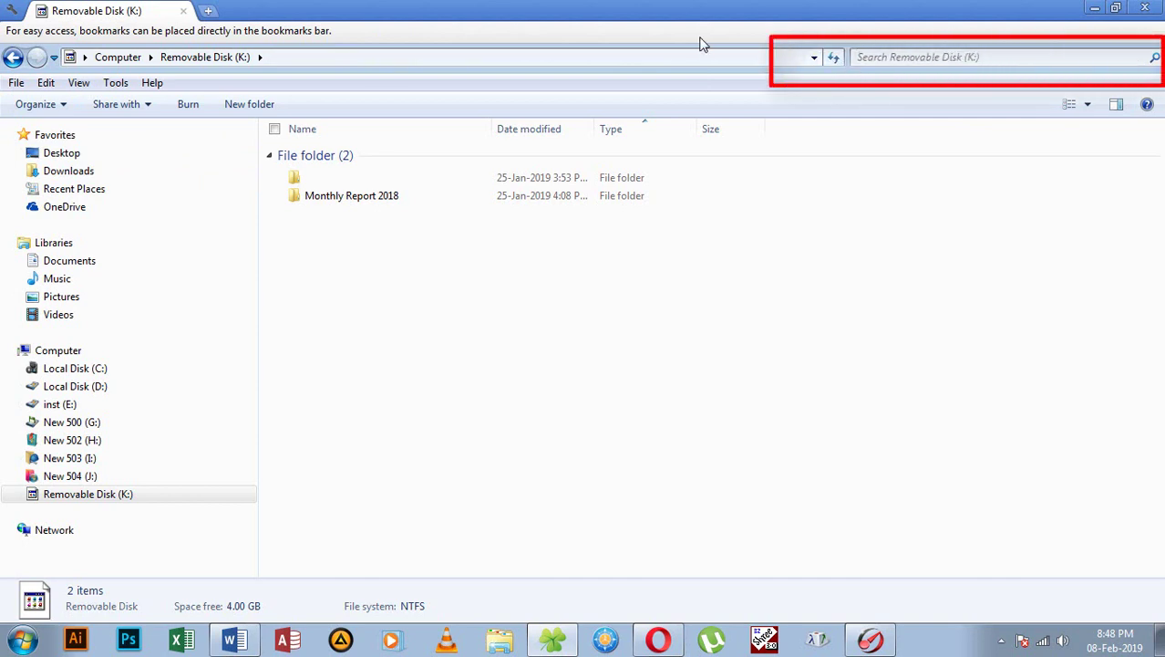
{"action": "left_click", "coordinate": [881, 56]}
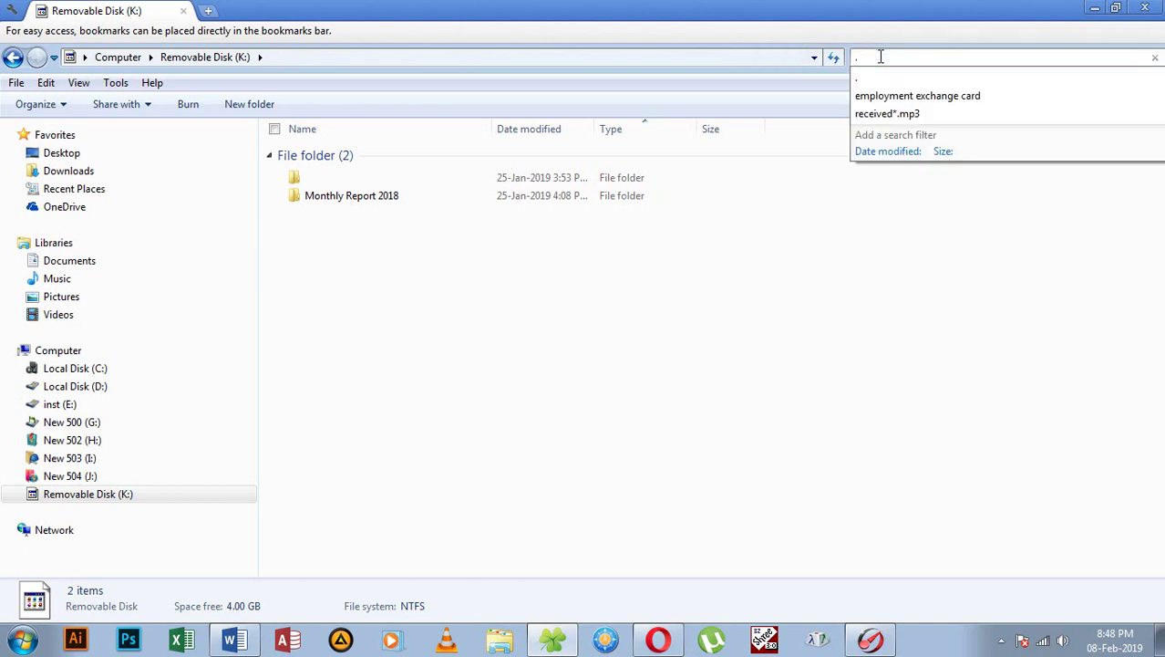
{"action": "type", "text": "."}
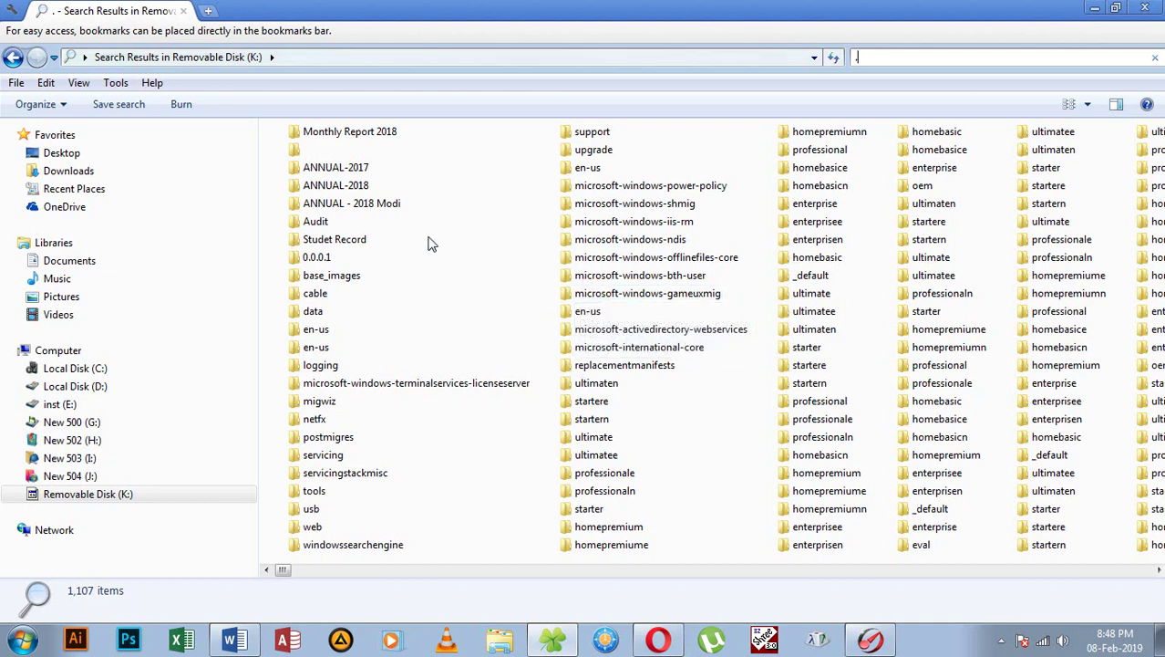
{"action": "left_click", "coordinate": [874, 58]}
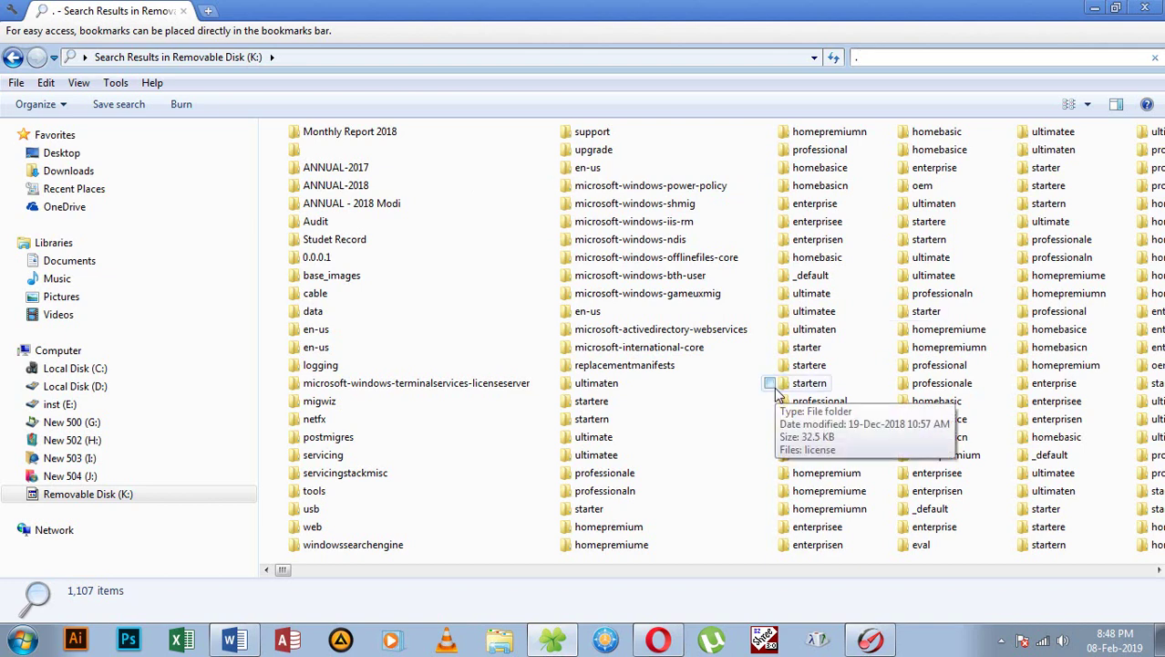
{"action": "left_click", "coordinate": [234, 638]}
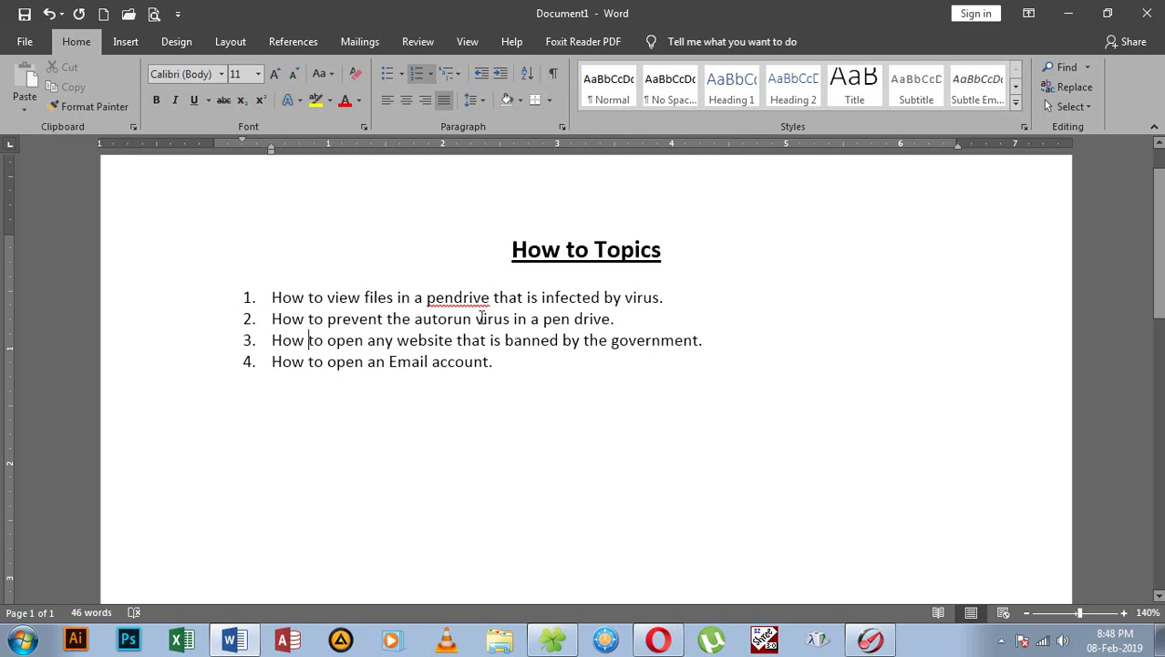
- Minimize Word, close the Removable Disk (K:) window and reopen the Computer view
{"action": "left_click", "coordinate": [1074, 15]}
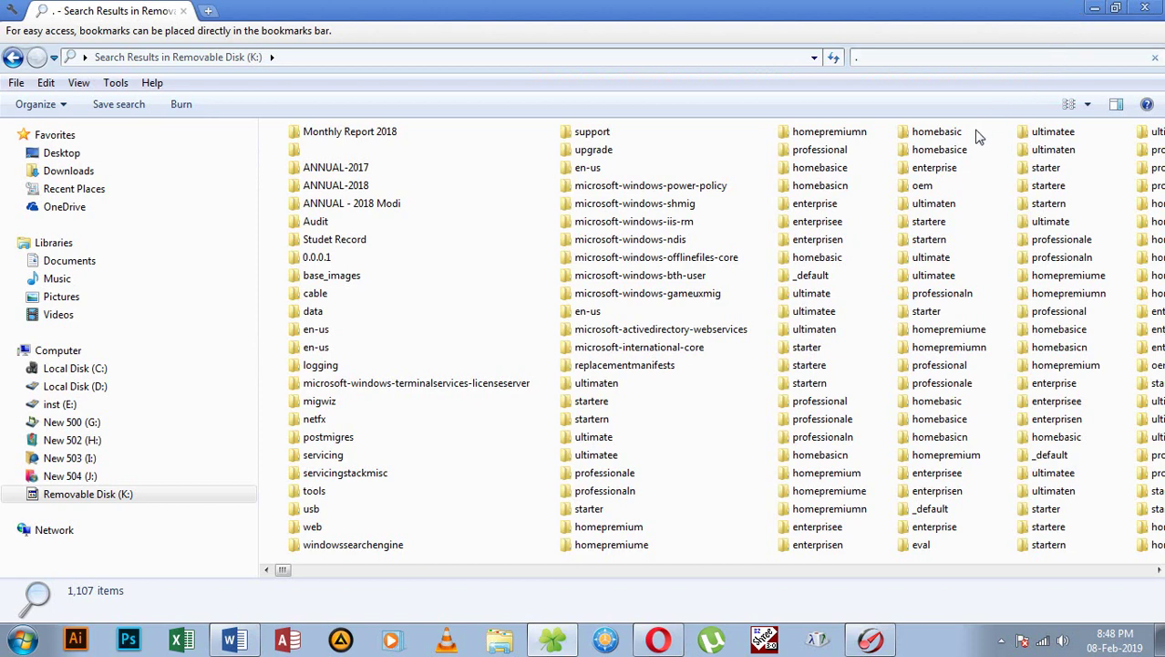
{"action": "left_click", "coordinate": [12, 56]}
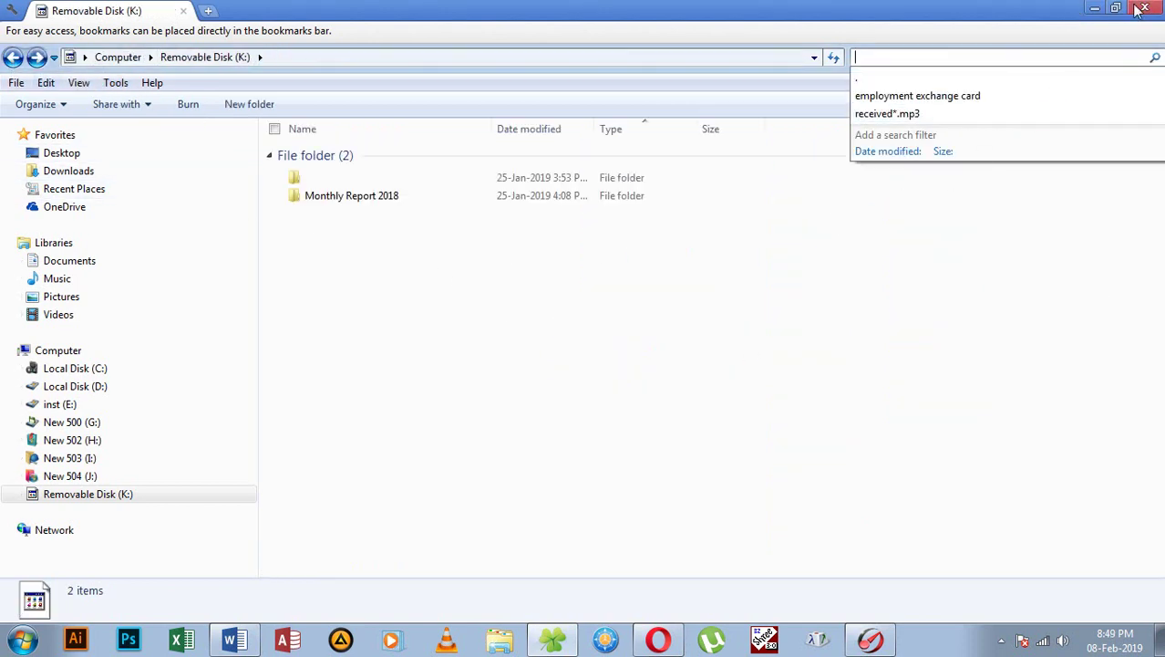
{"action": "left_click", "coordinate": [1138, 11]}
{"action": "double_click", "coordinate": [37, 122]}
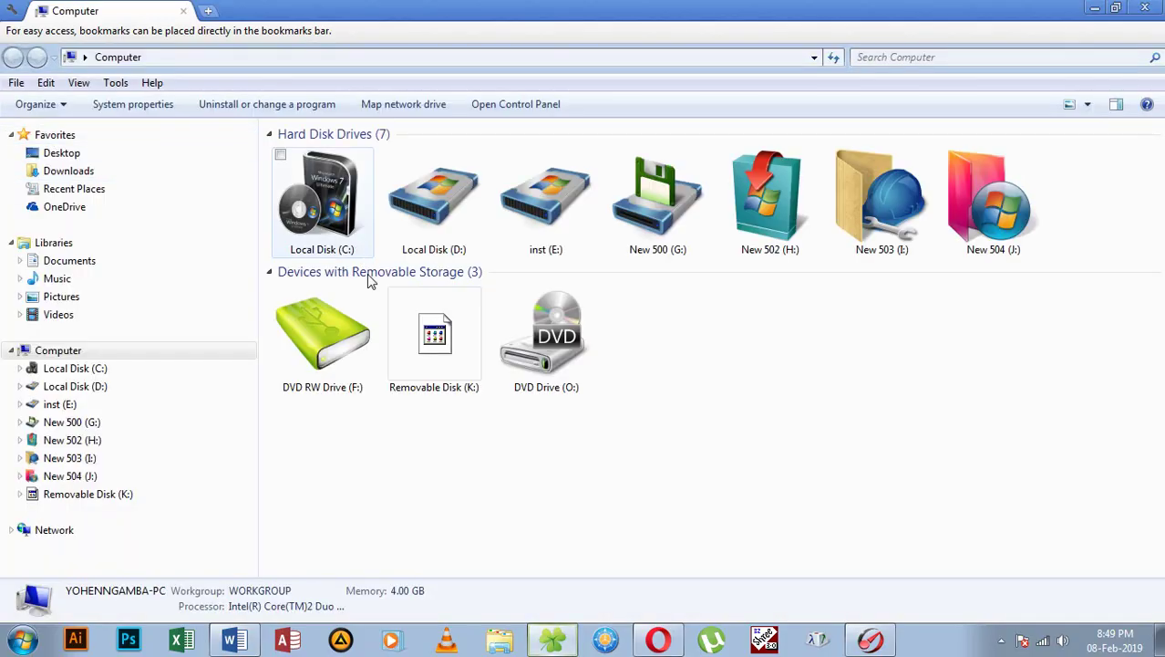
- Open the Format dialog for Removable Disk (K:) with NTFS, 4096-byte allocation and Quick Format
{"action": "left_click", "coordinate": [409, 351]}
{"action": "right_click", "coordinate": [409, 351]}
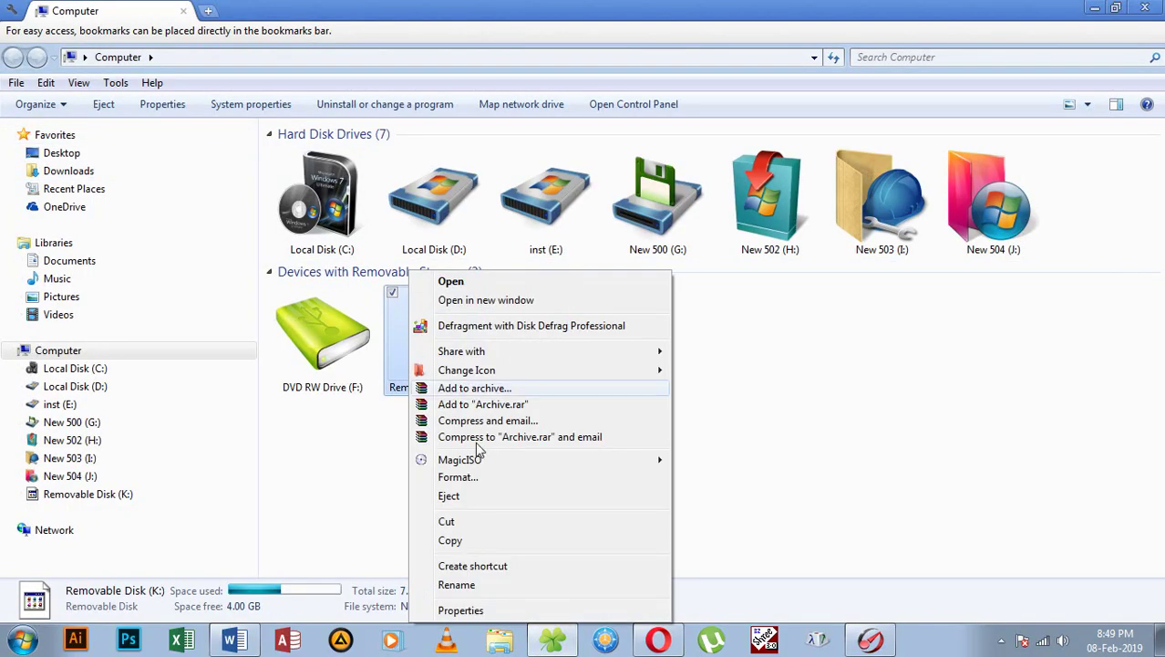
{"action": "left_click", "coordinate": [487, 478]}
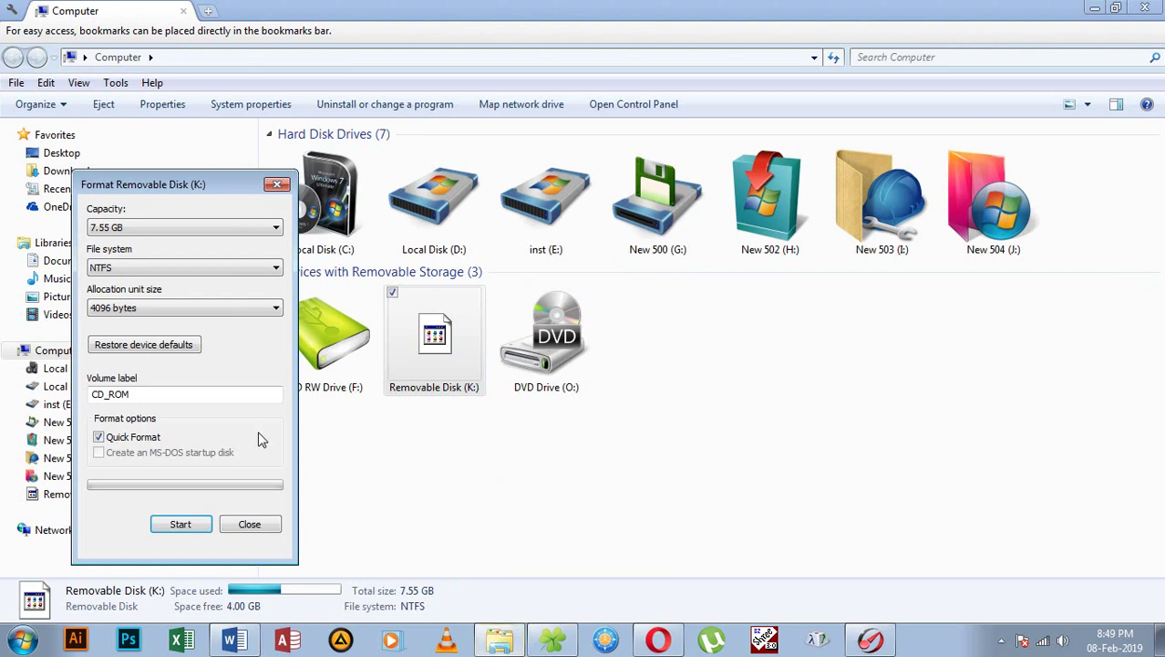
{"action": "left_click_drag", "start_coordinate": [164, 192], "coordinate": [681, 165]}
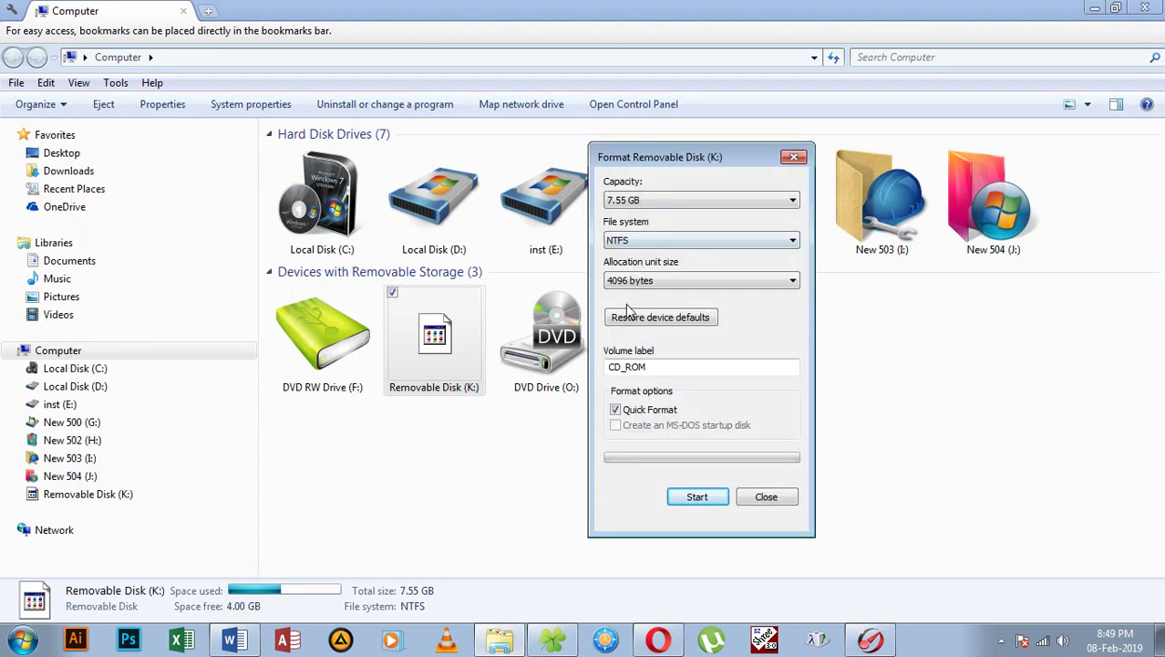
{"action": "left_click", "coordinate": [763, 498]}
{"action": "right_click", "coordinate": [435, 356]}
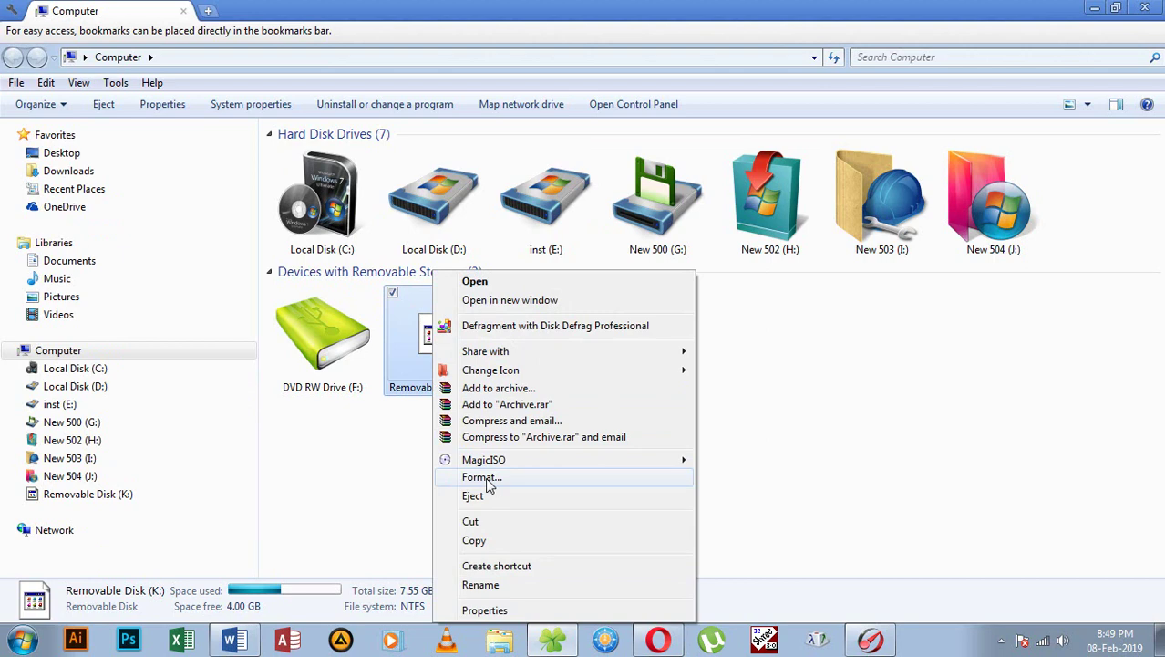
{"action": "left_click", "coordinate": [490, 486]}
{"action": "left_click_drag", "start_coordinate": [164, 185], "coordinate": [470, 105]}
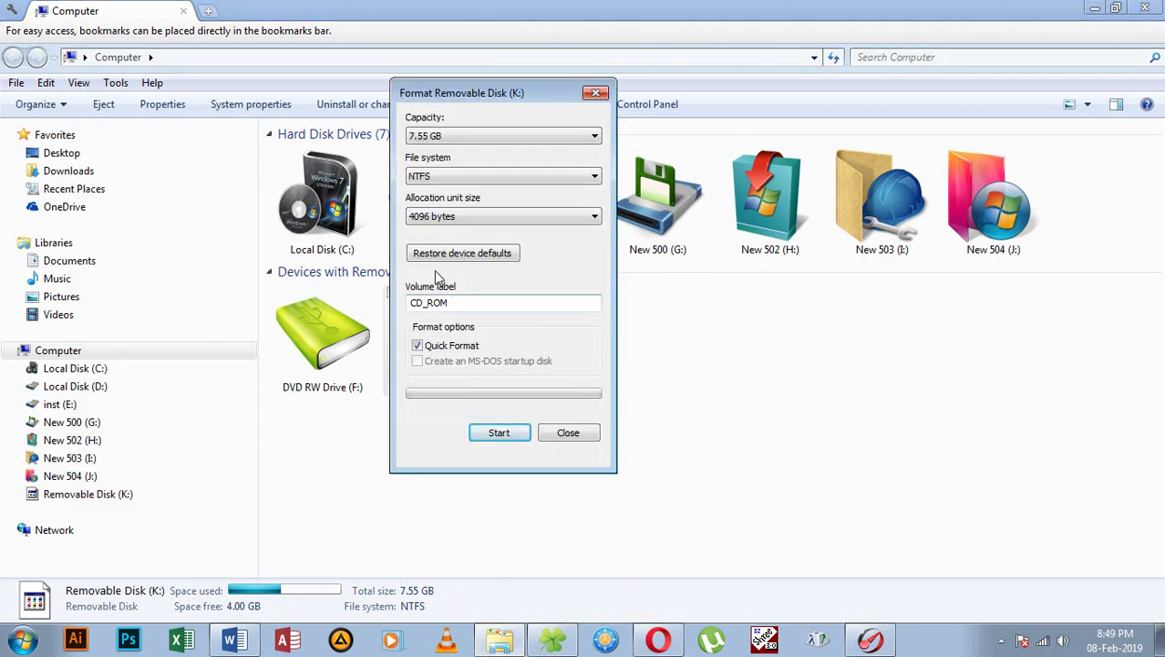
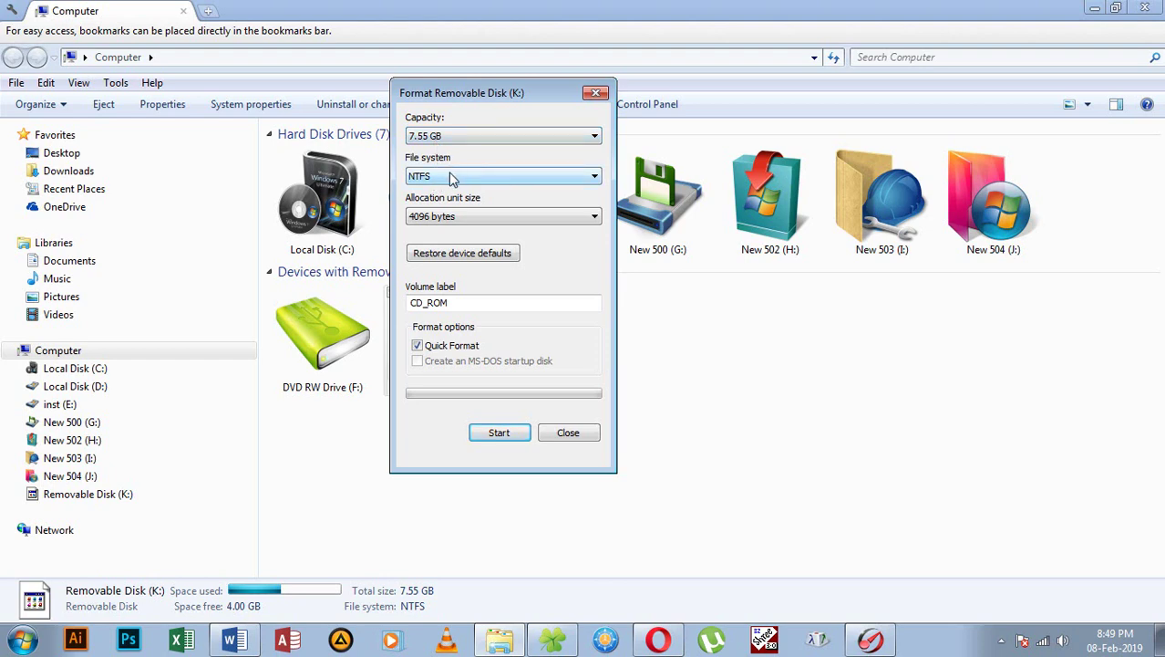
- Set K:'s format options to NTFS, 4096-byte allocation units and volume label 'My Pendrive'
{"action": "left_click", "coordinate": [452, 177]}
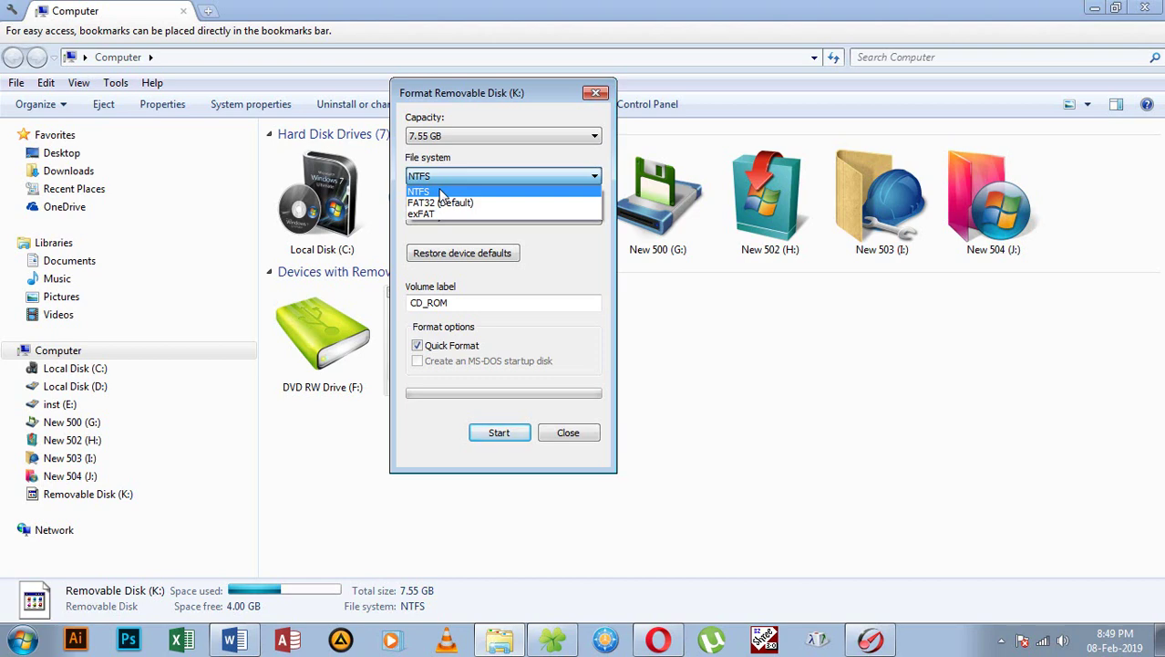
{"action": "left_click", "coordinate": [441, 193]}
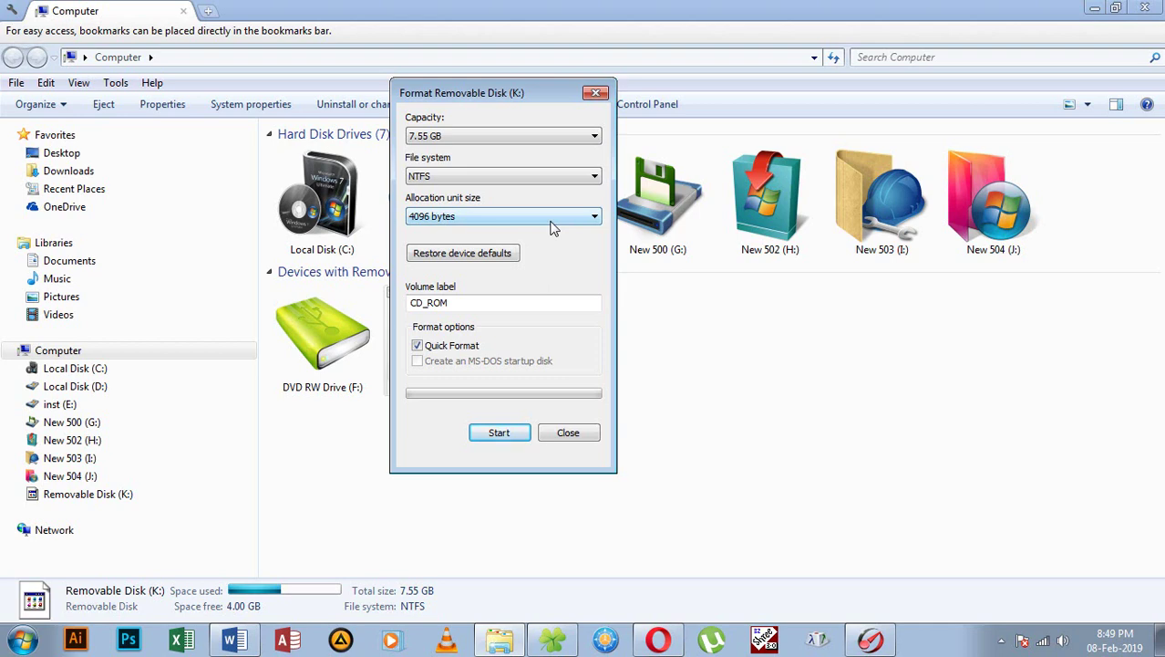
{"action": "left_click", "coordinate": [554, 225]}
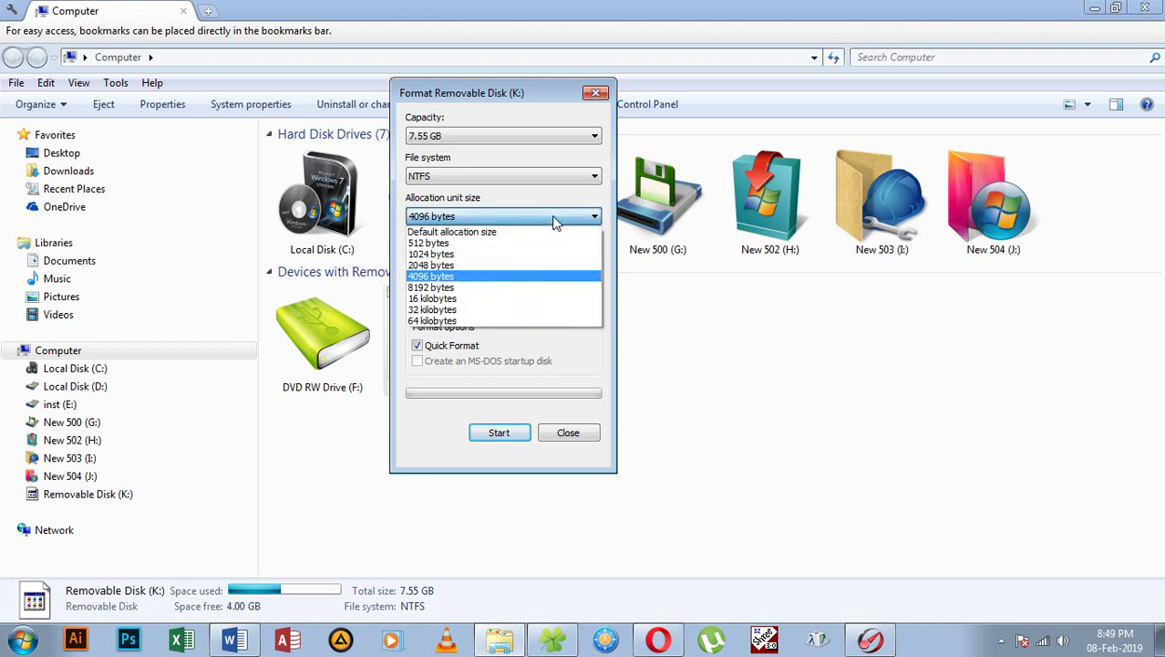
{"action": "left_click", "coordinate": [438, 277]}
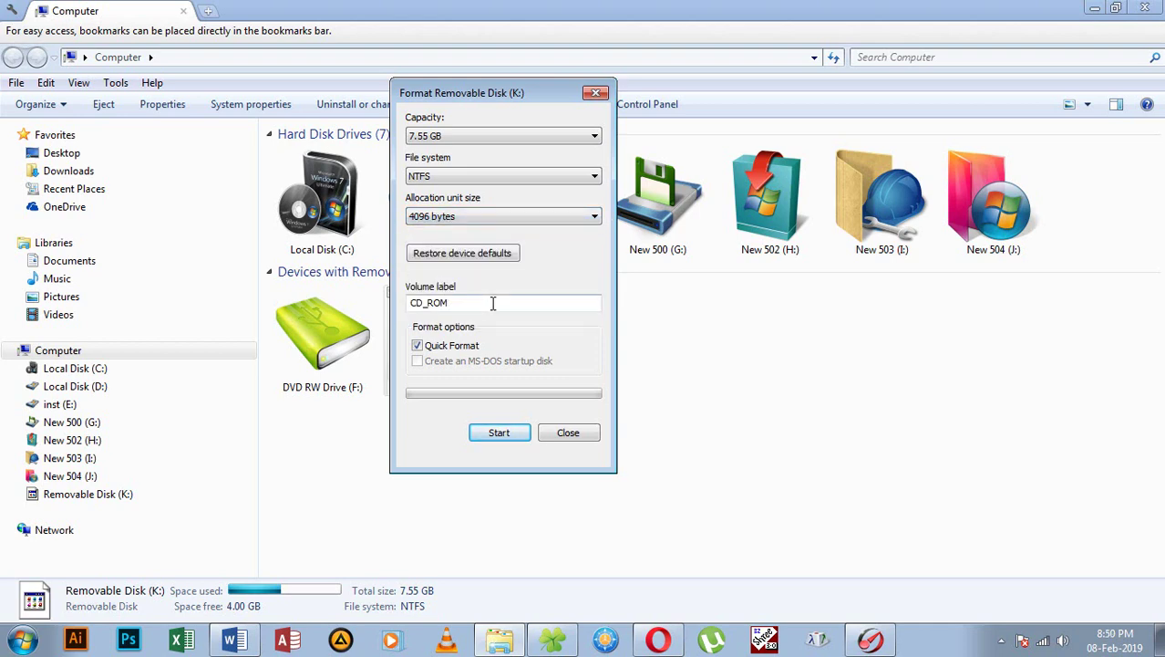
{"action": "left_click_drag", "start_coordinate": [489, 302], "coordinate": [387, 303]}
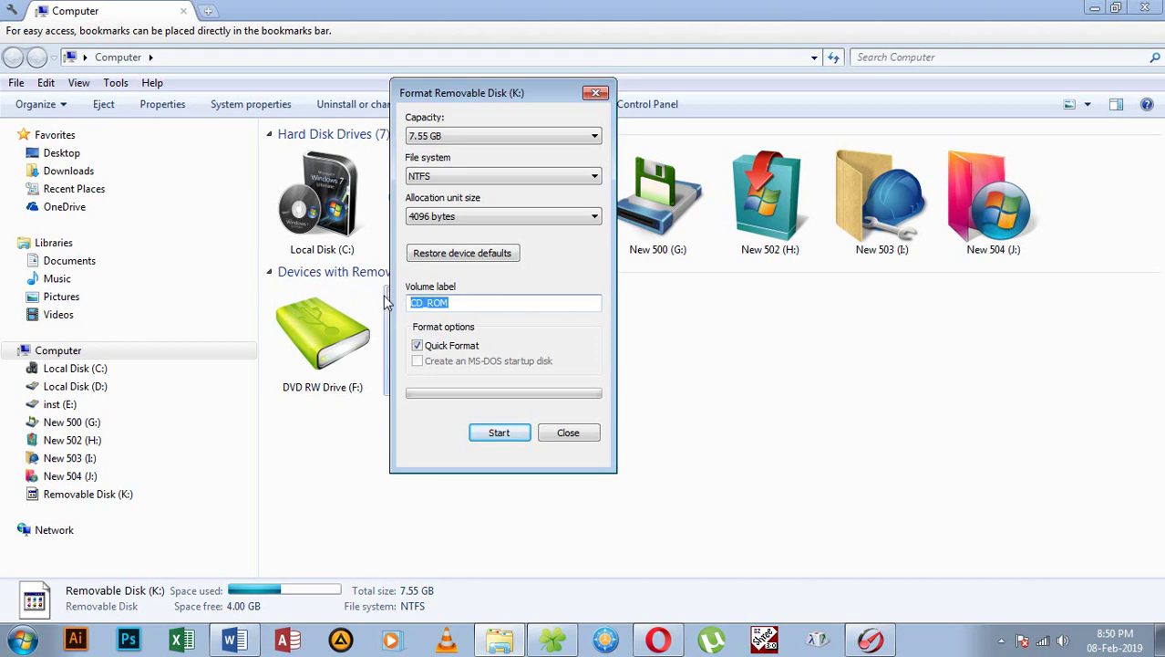
{"action": "type", "text": "My Pendrive"}
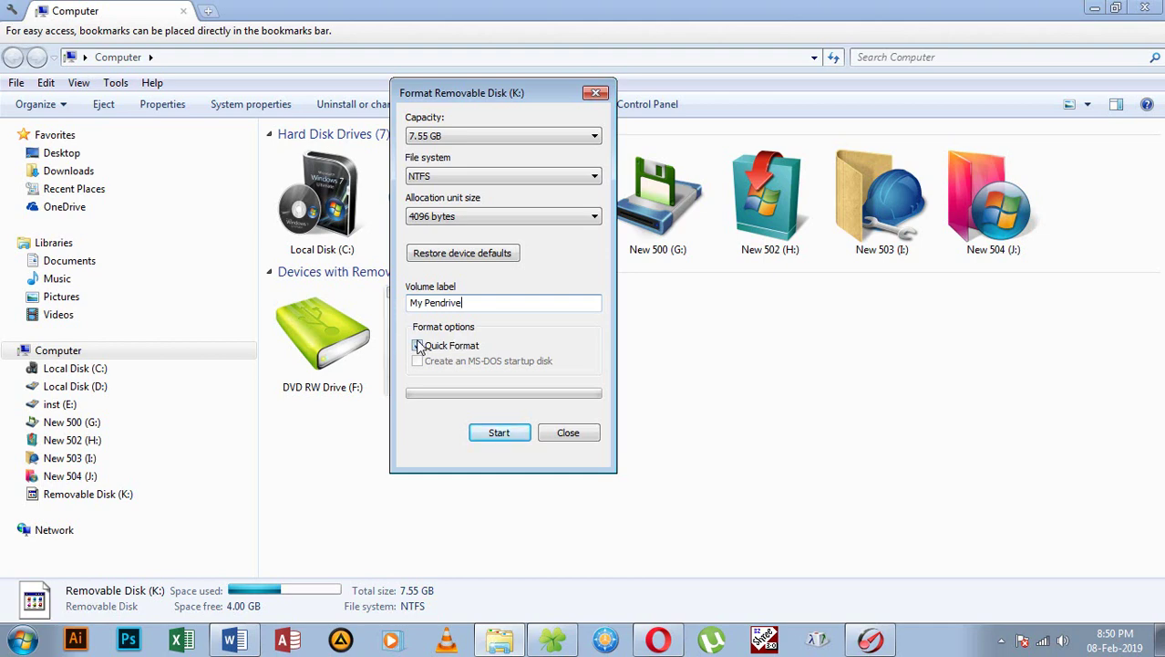
- Quick-format Removable Disk (K:), confirming the data-erase warning and the Format Complete message
{"action": "left_click", "coordinate": [500, 436]}
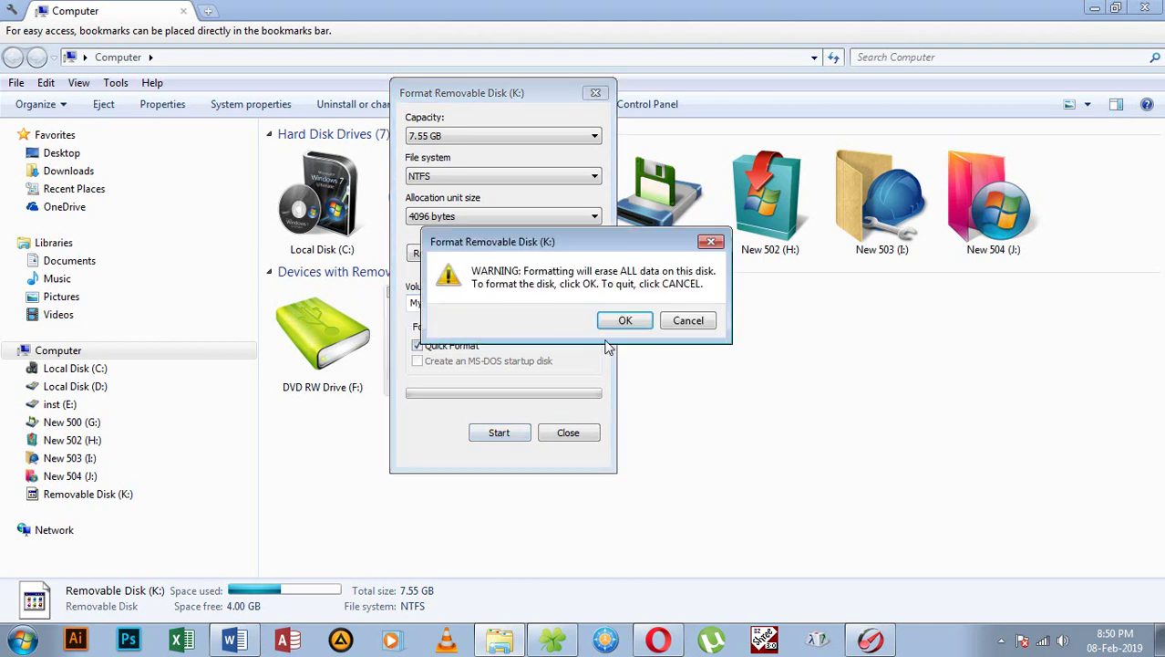
{"action": "left_click", "coordinate": [626, 324]}
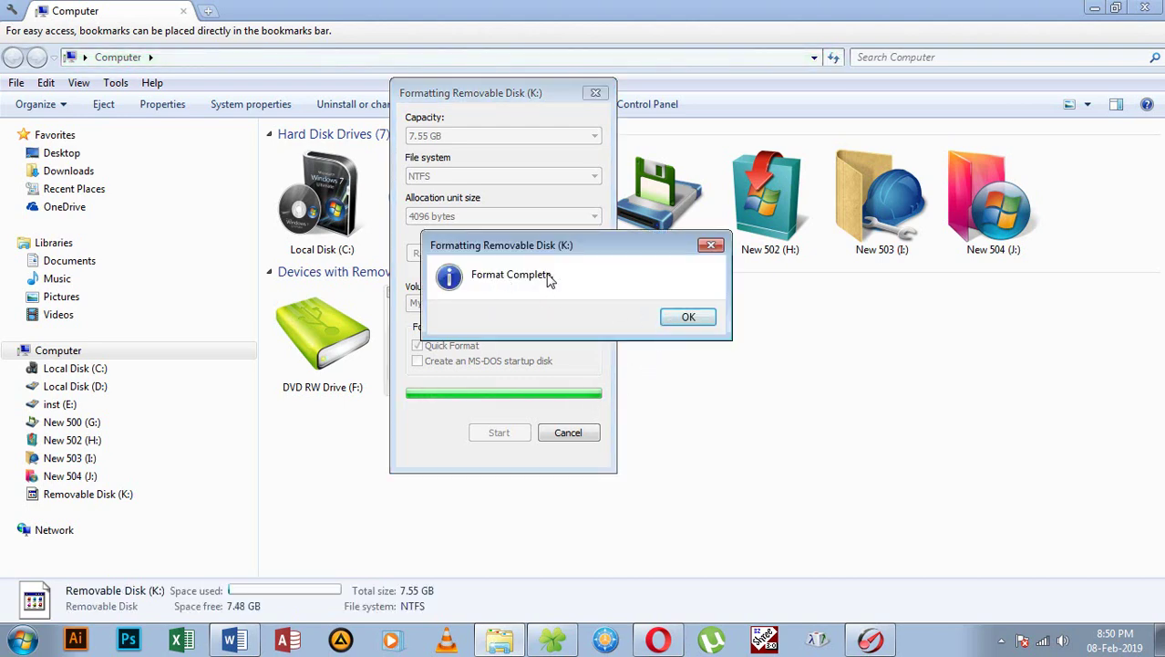
{"action": "left_click", "coordinate": [688, 318]}
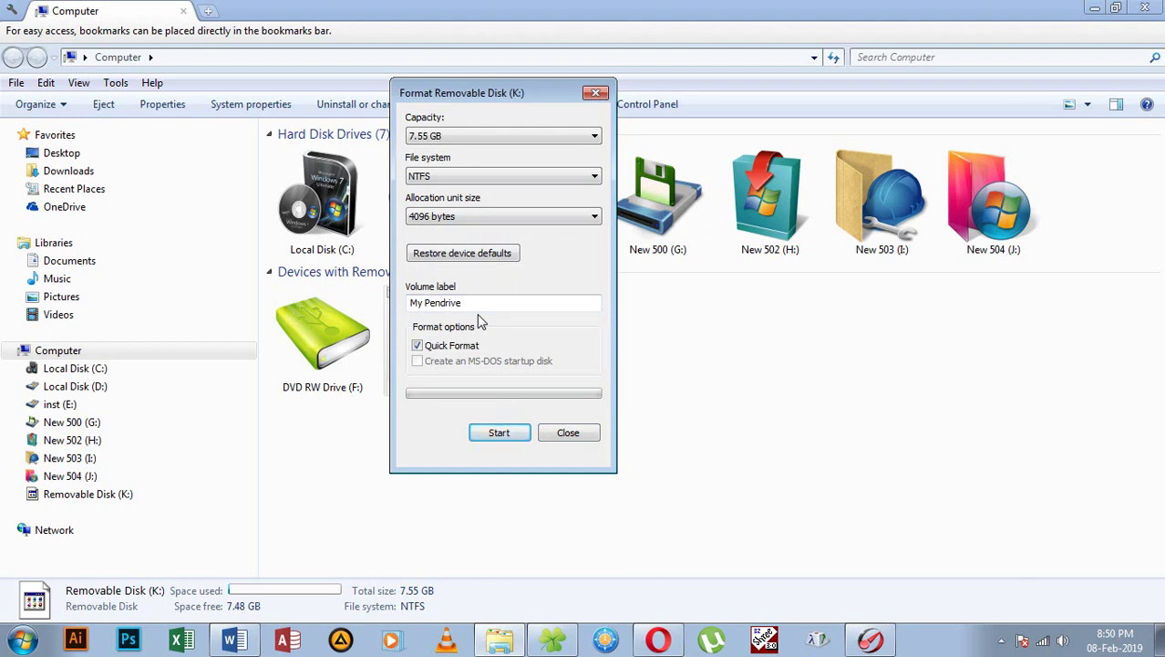
- Format K: again despite the drive-in-use prompt, then close the Format window
{"action": "left_click", "coordinate": [504, 433]}
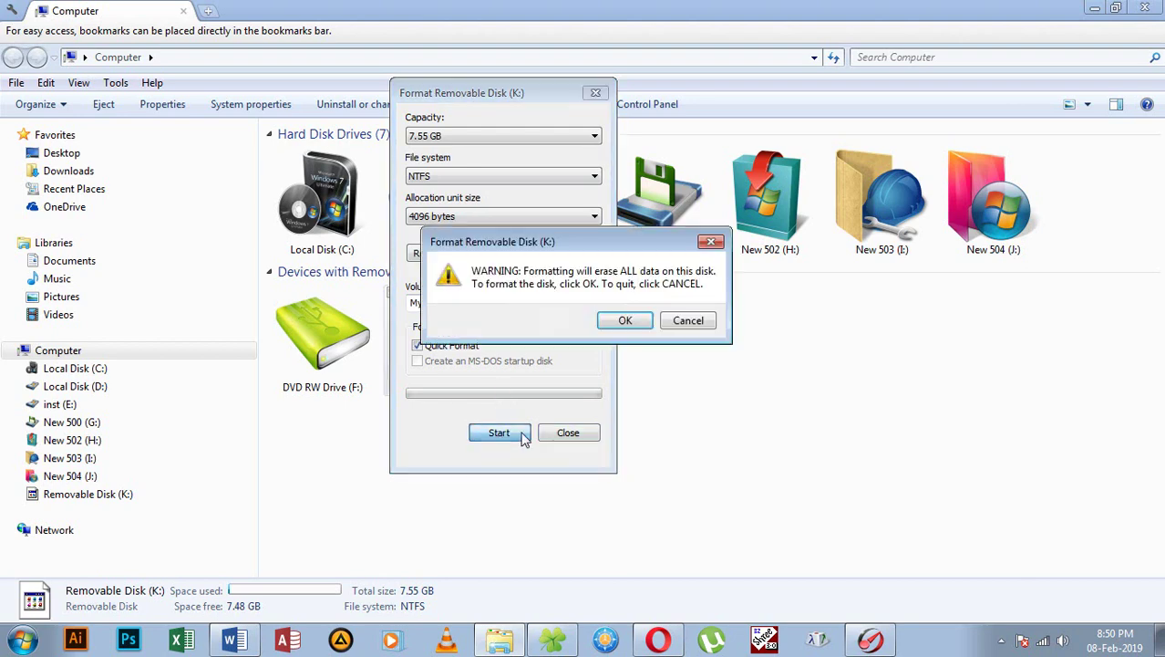
{"action": "left_click", "coordinate": [623, 321]}
{"action": "left_click", "coordinate": [705, 324]}
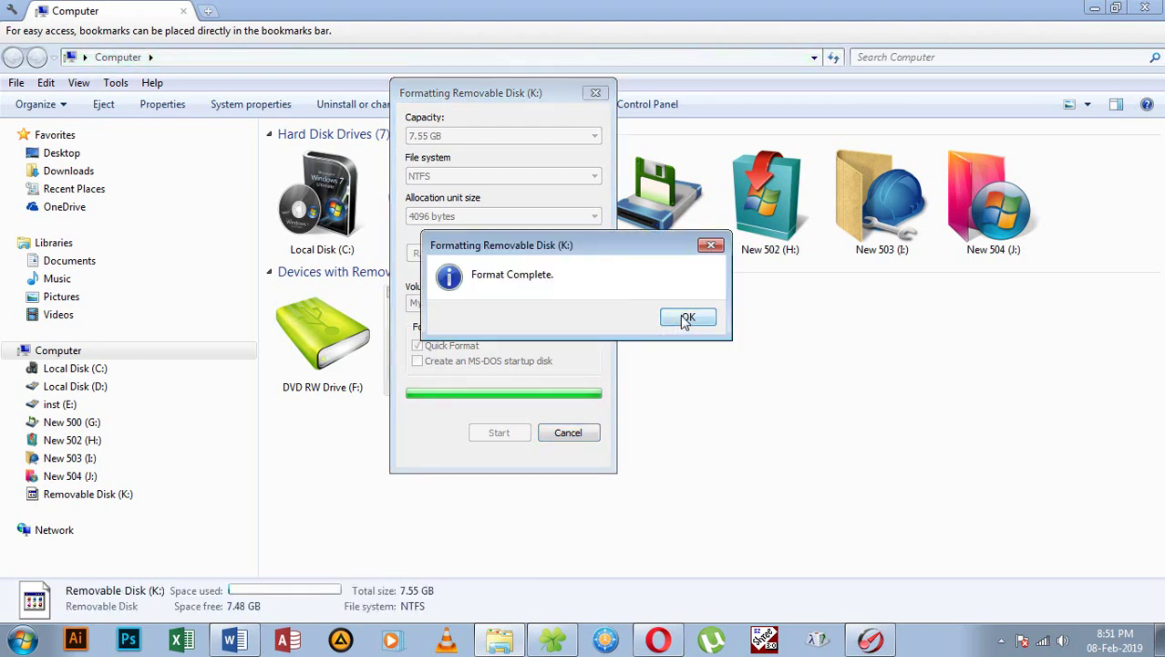
{"action": "left_click", "coordinate": [685, 319]}
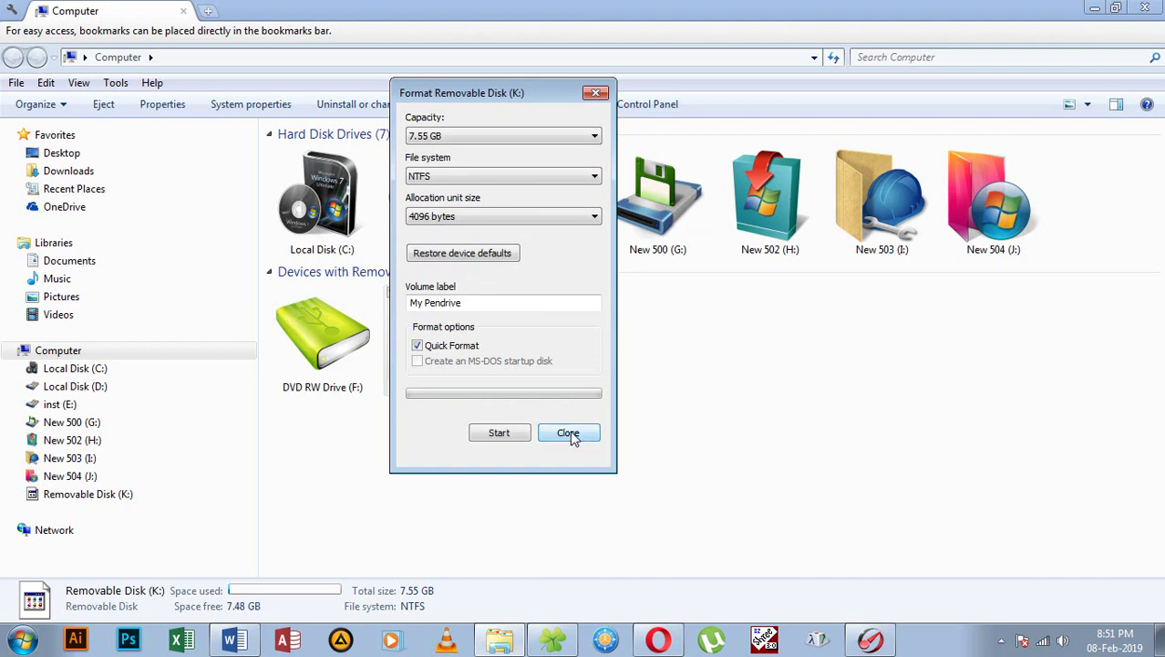
{"action": "left_click", "coordinate": [567, 432]}
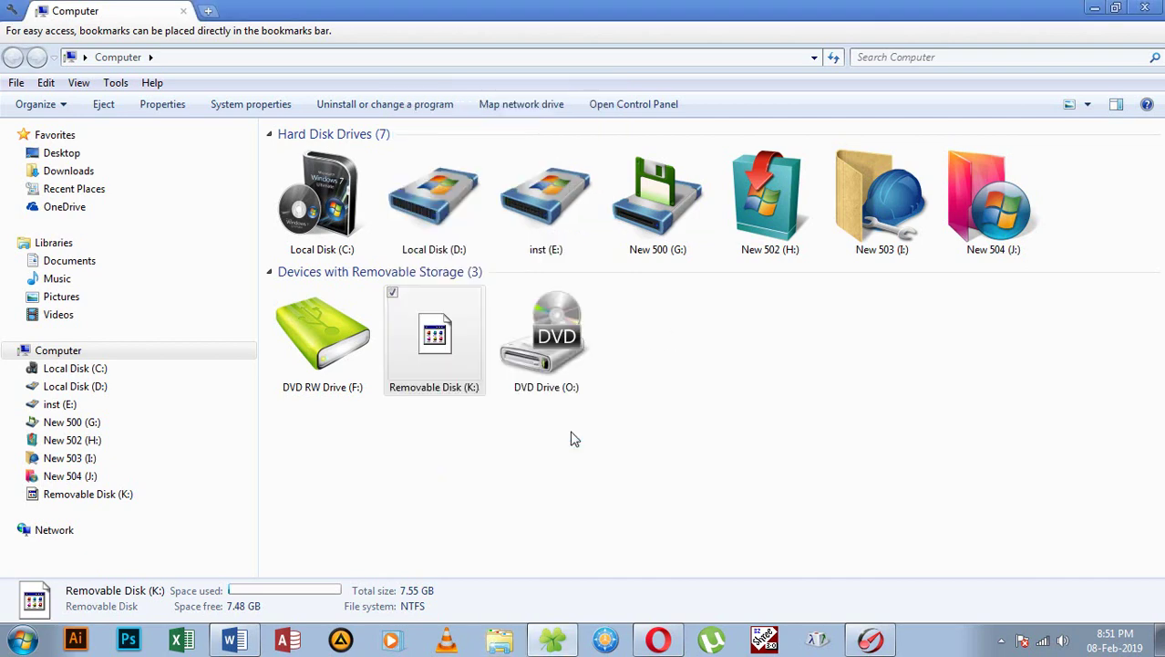
- Open the empty Removable Disk (K:) and switch to the How to Topics Word document
{"action": "right_click", "coordinate": [435, 355]}
{"action": "left_click", "coordinate": [406, 279]}
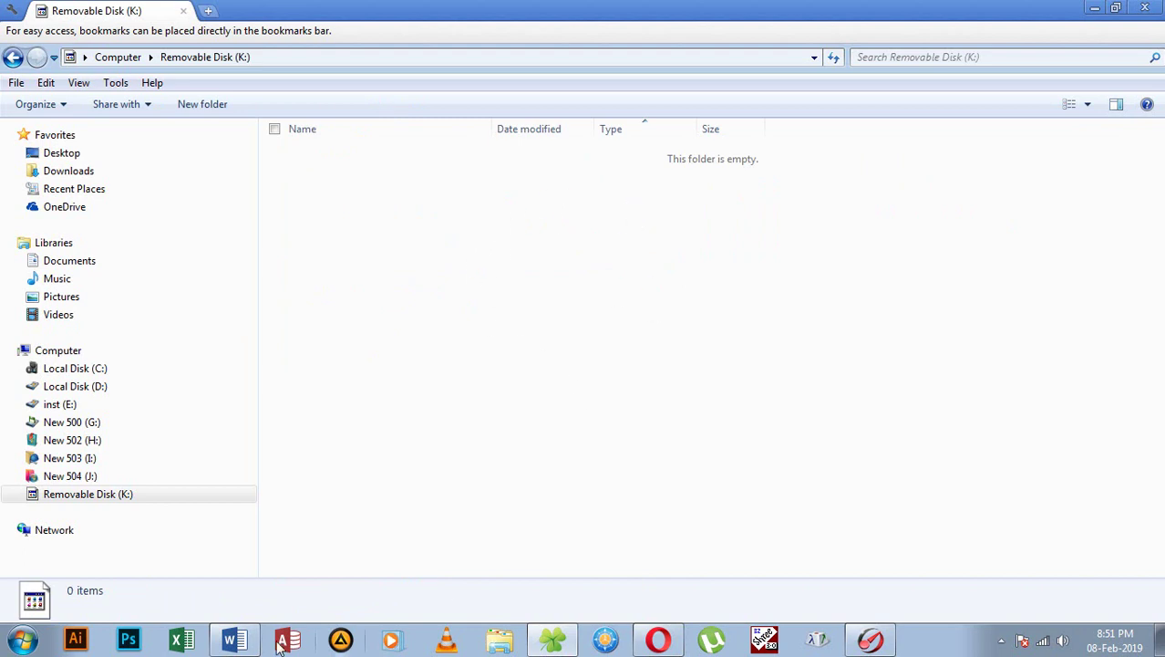
{"action": "left_click", "coordinate": [233, 641]}
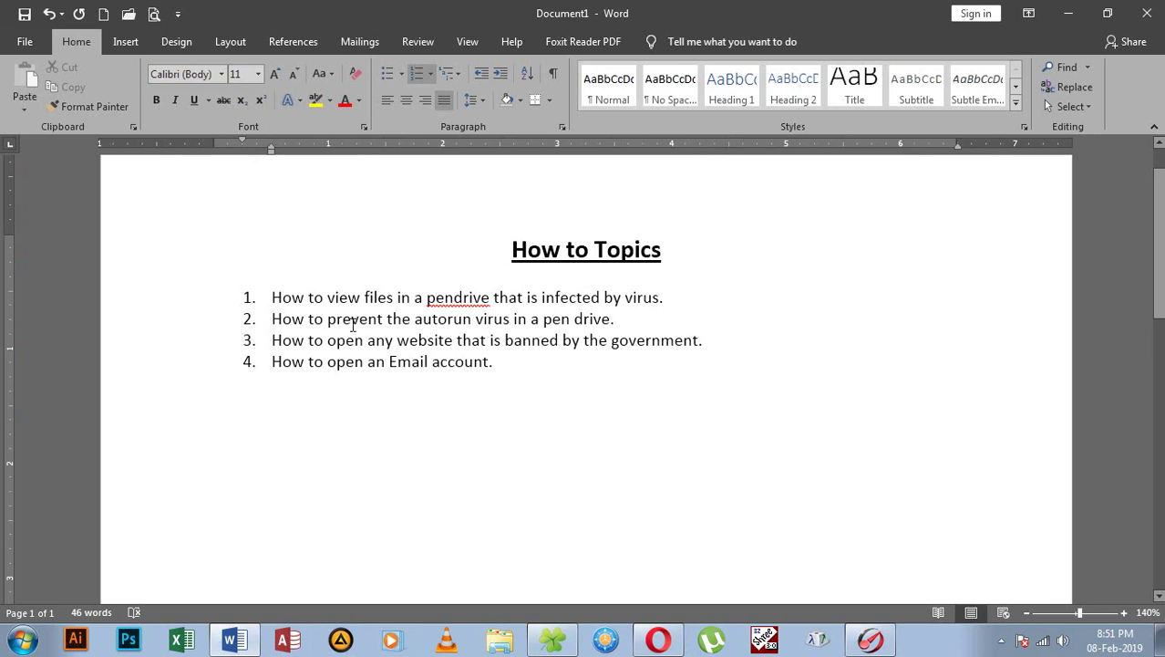
- Highlight 'autorun virus' on line 2, deselect it, and minimize Word
{"action": "left_click_drag", "start_coordinate": [414, 319], "coordinate": [492, 323]}
{"action": "left_click", "coordinate": [470, 320]}
{"action": "left_click", "coordinate": [1074, 12]}
- Create a new folder on drive K: and type 'Autorun' as its name
{"action": "right_click", "coordinate": [427, 242]}
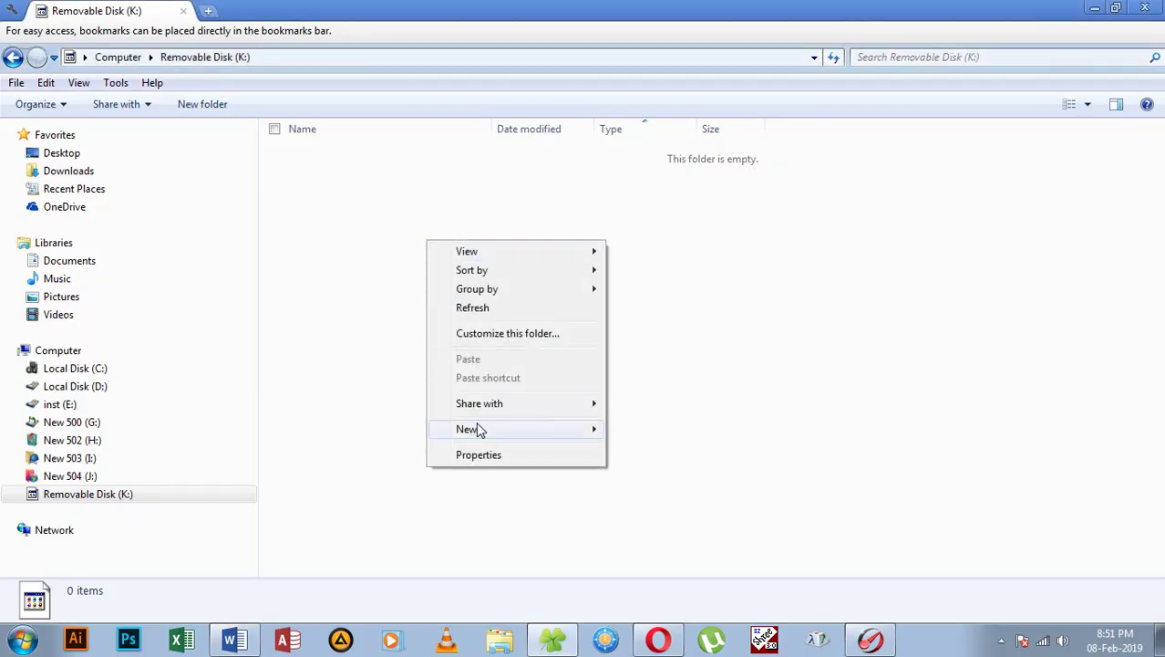
{"action": "mouse_move", "coordinate": [541, 430]}
{"action": "left_click", "coordinate": [691, 83]}
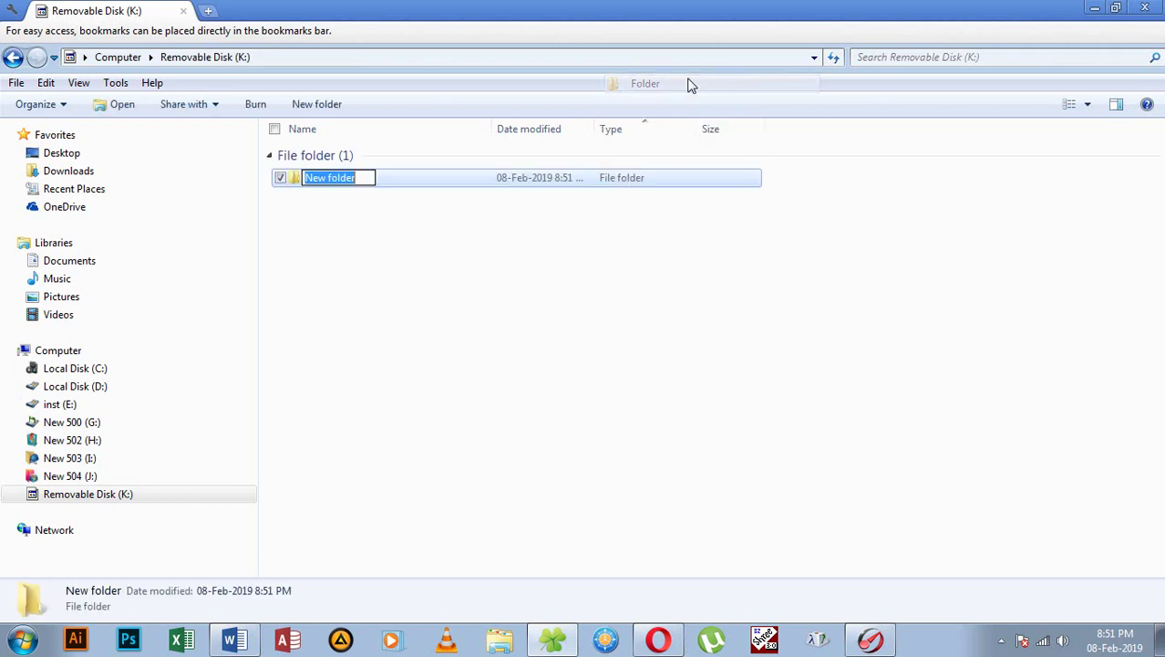
{"action": "type", "text": "Autorun.inf"}
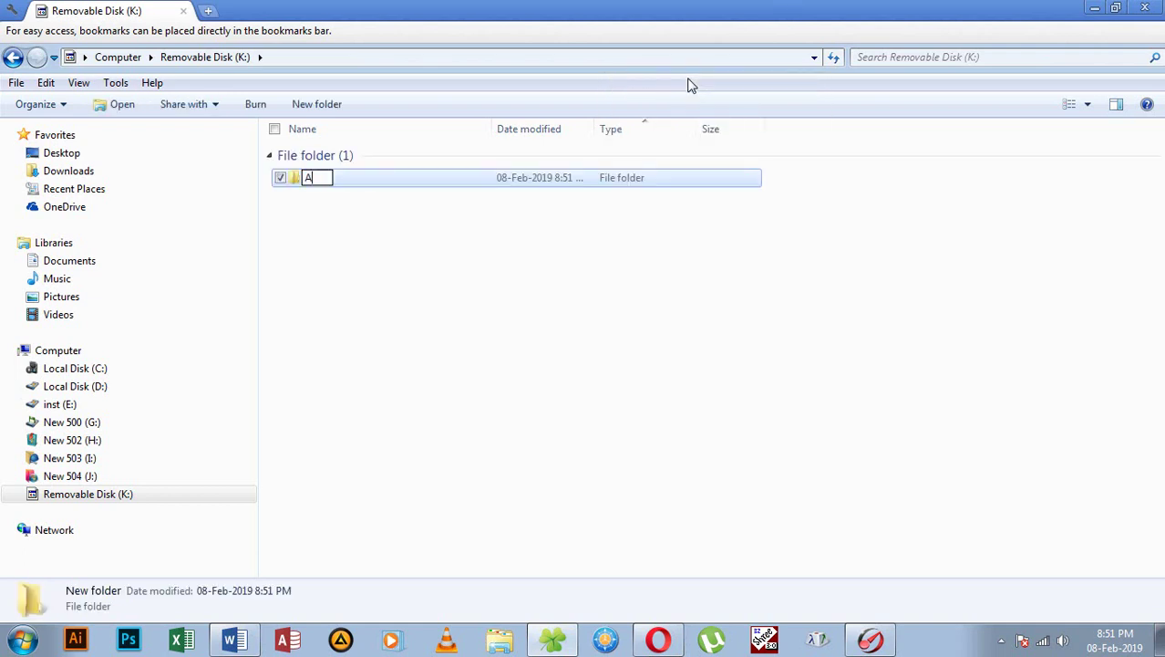
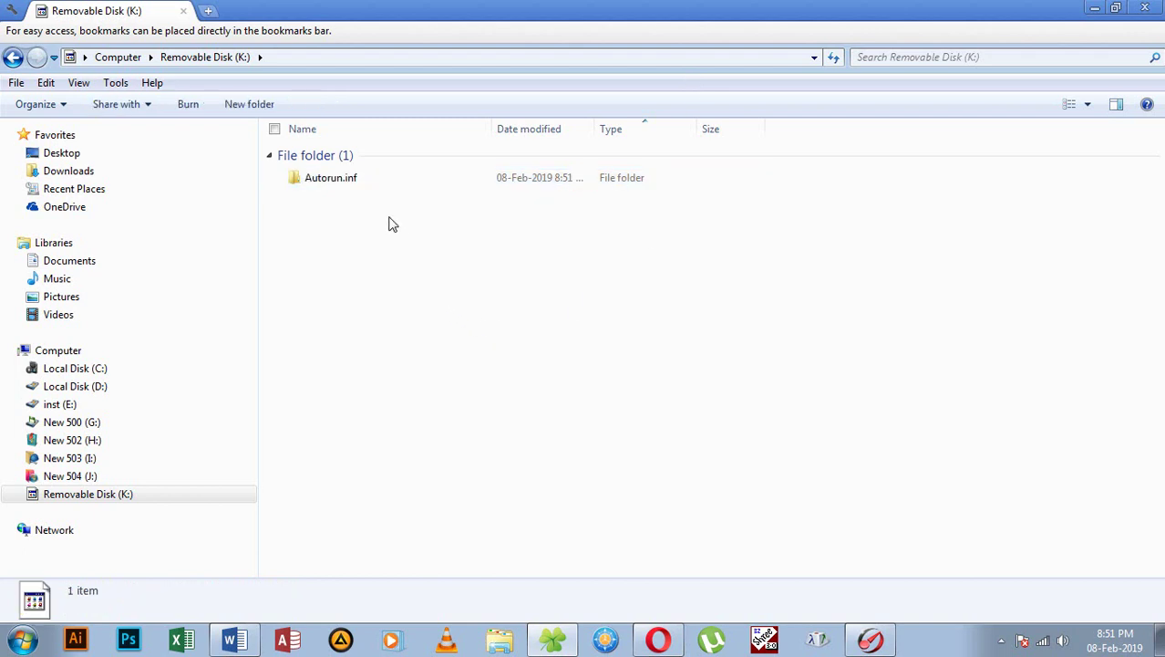
- Set the Hidden attribute on the Autorun.inf folder via its Properties and apply it
{"action": "right_click", "coordinate": [319, 182]}
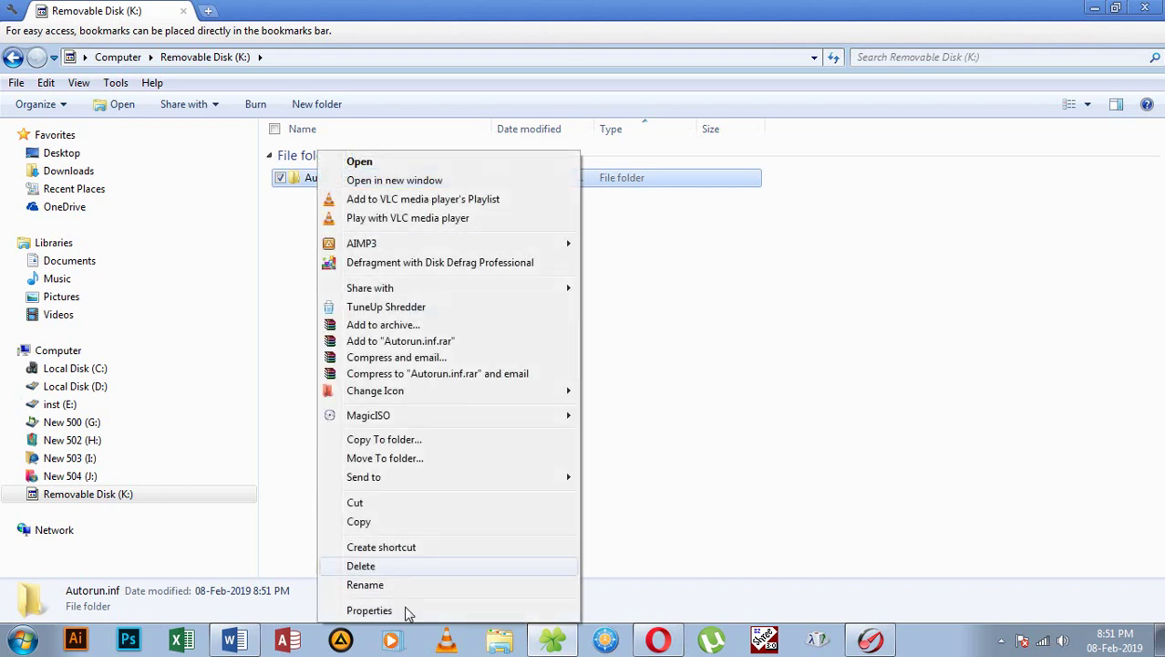
{"action": "left_click", "coordinate": [396, 611]}
{"action": "left_click", "coordinate": [410, 465]}
{"action": "left_click", "coordinate": [588, 575]}
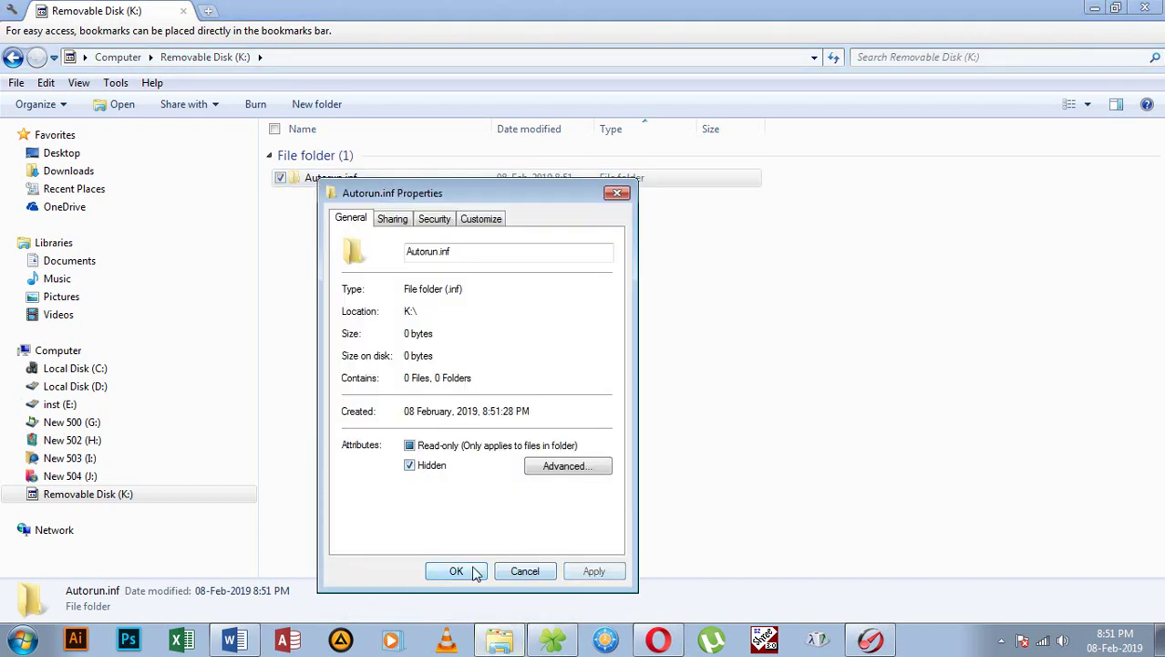
{"action": "left_click", "coordinate": [457, 571]}
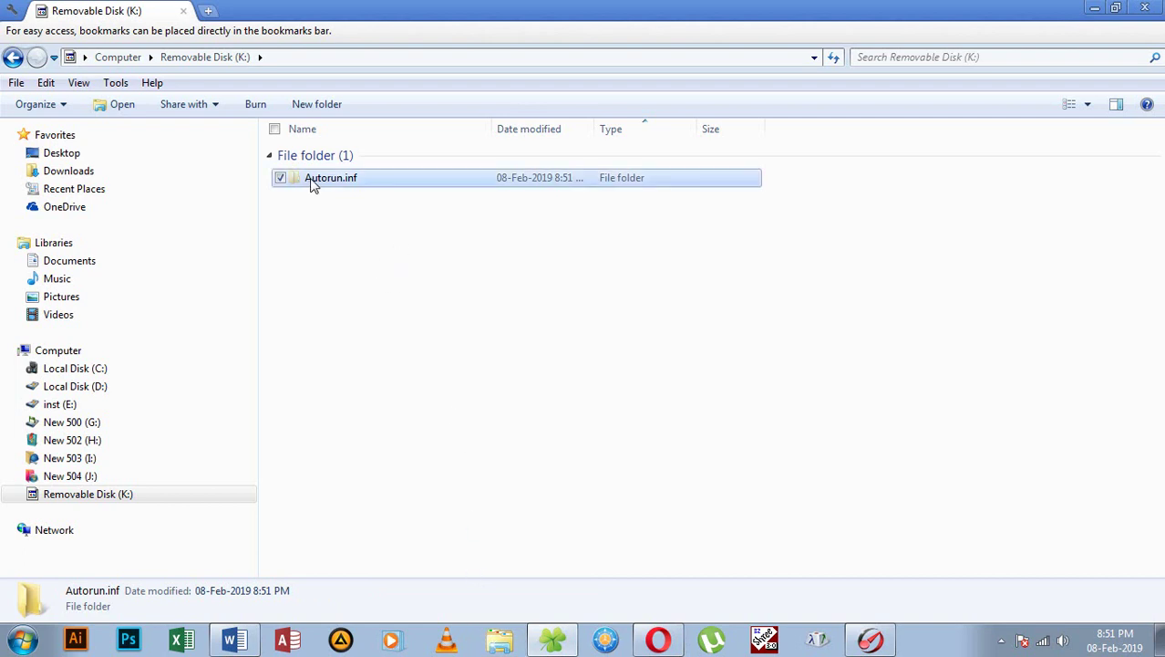
{"action": "left_click", "coordinate": [116, 84]}
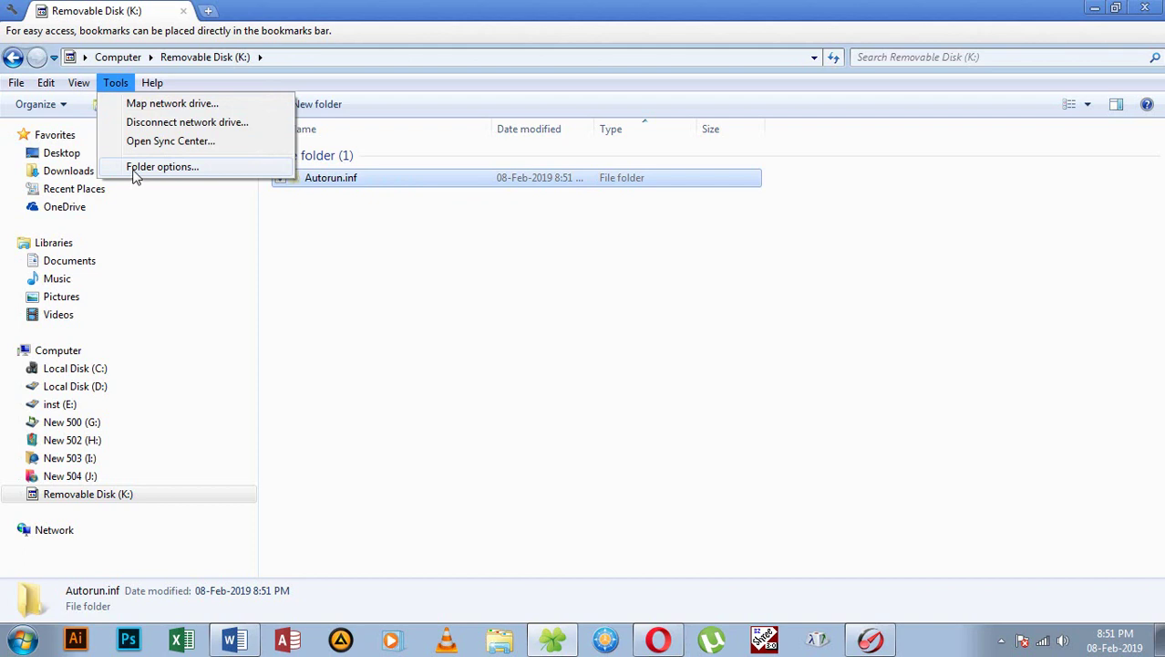
- Set Folder Options' View tab to 'Don't show hidden files, folders, or drives' and apply
{"action": "left_click", "coordinate": [136, 167]}
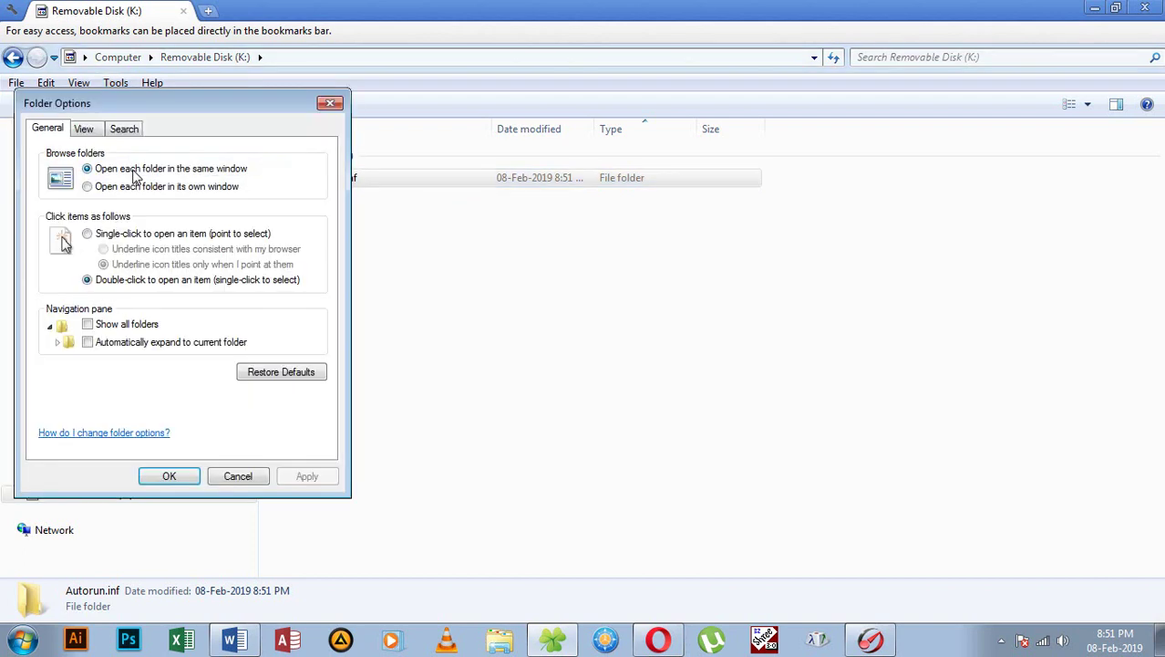
{"action": "left_click", "coordinate": [84, 129]}
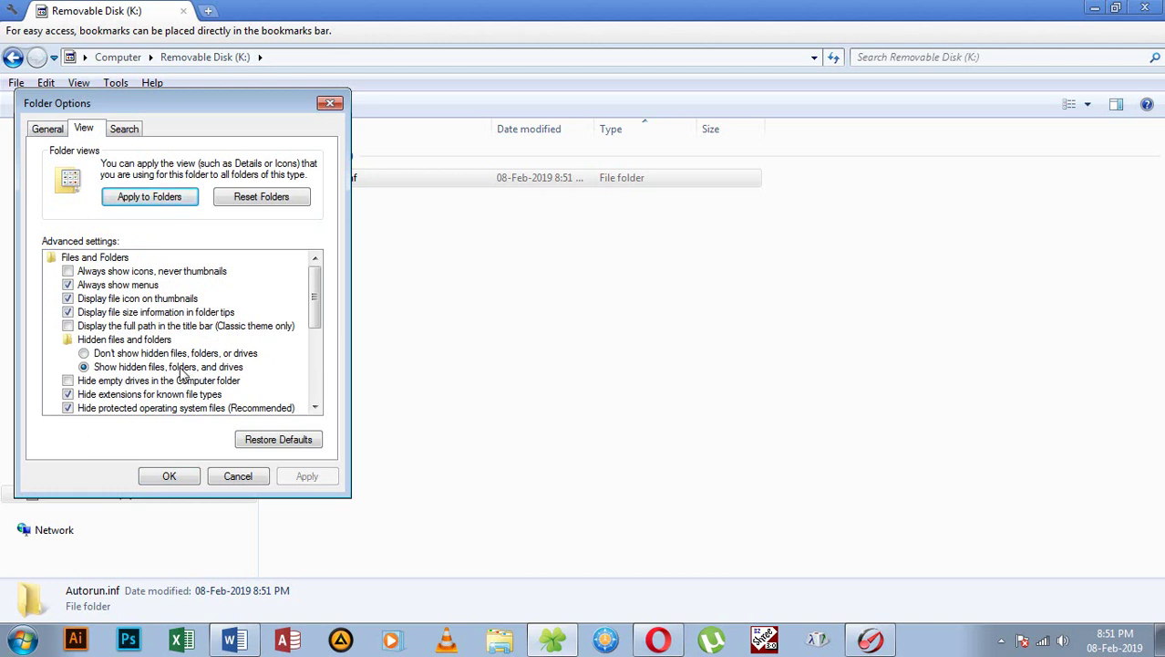
{"action": "left_click", "coordinate": [84, 353]}
{"action": "left_click", "coordinate": [304, 476]}
{"action": "left_click", "coordinate": [169, 475]}
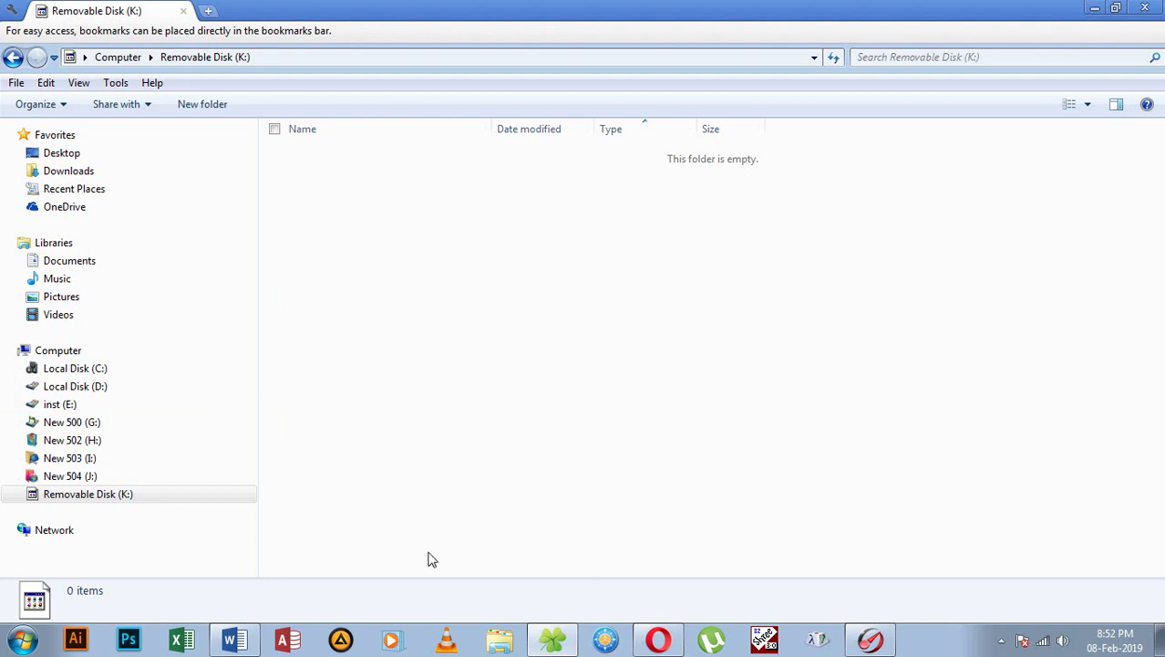
- Close the Removable Disk (K:) Explorer window
{"action": "mouse_move", "coordinate": [248, 643]}
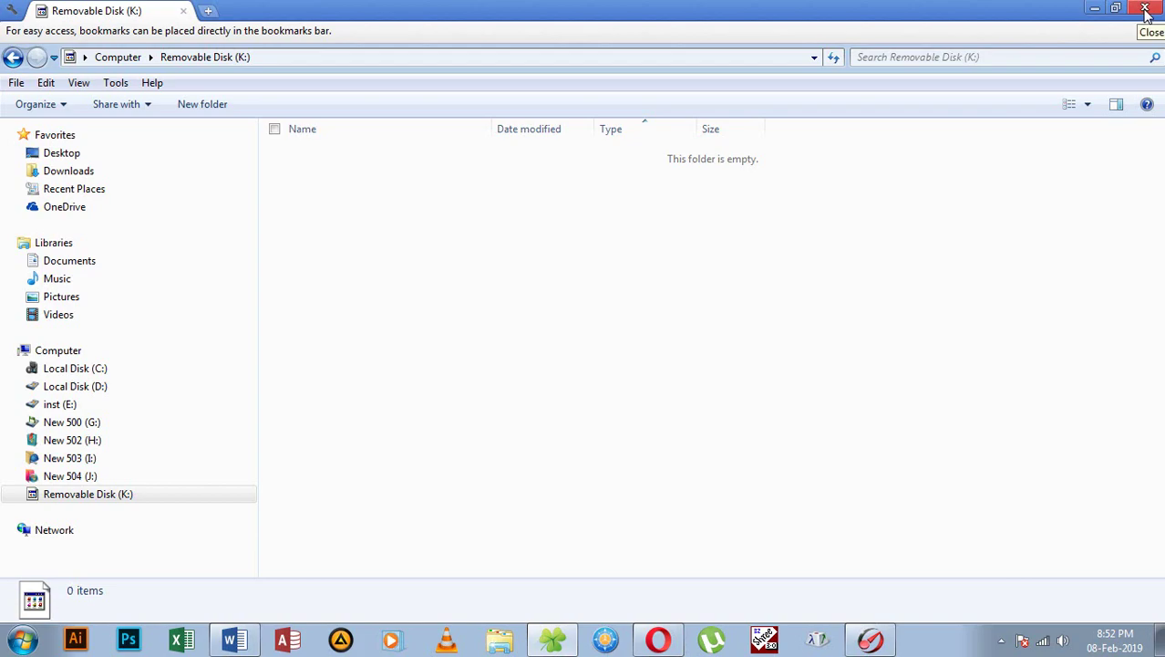
{"action": "left_click", "coordinate": [1145, 9]}
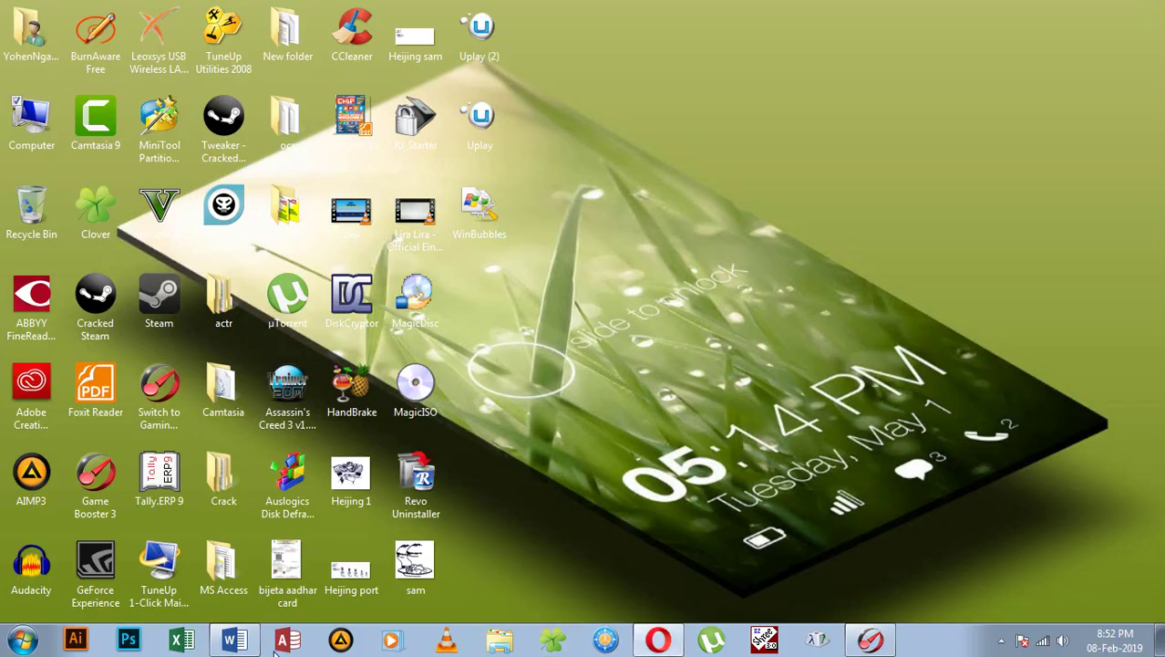
- Review the How to Topics Word document, then switch to Opera's pen drive tips results
{"action": "left_click", "coordinate": [233, 640]}
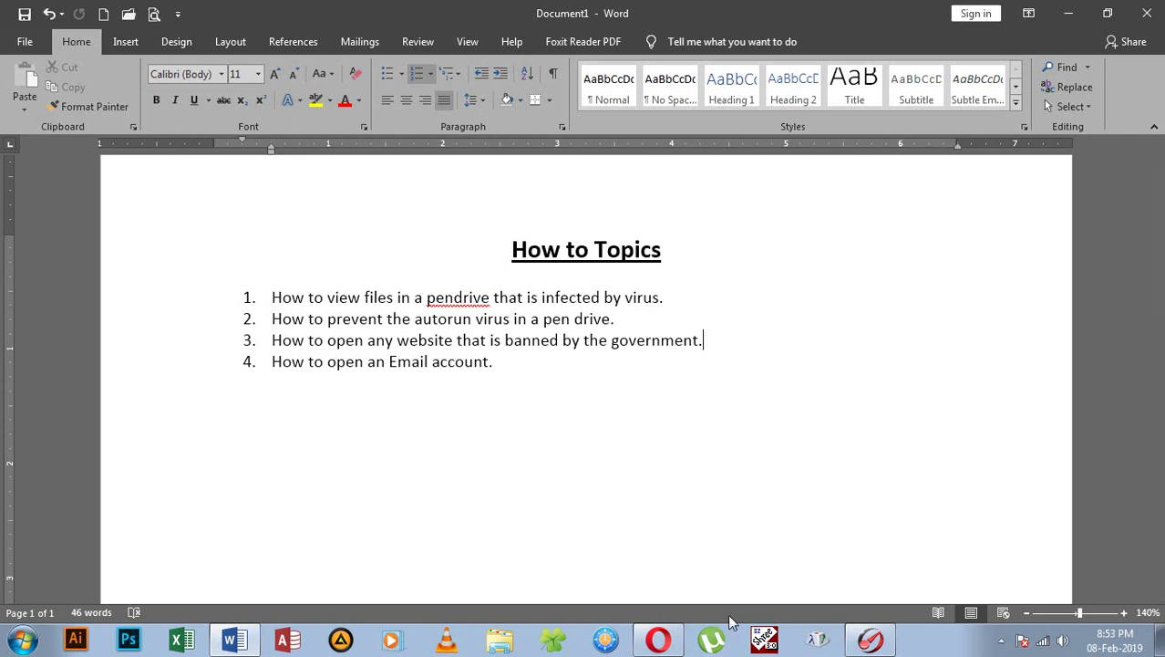
{"action": "left_click", "coordinate": [649, 649]}
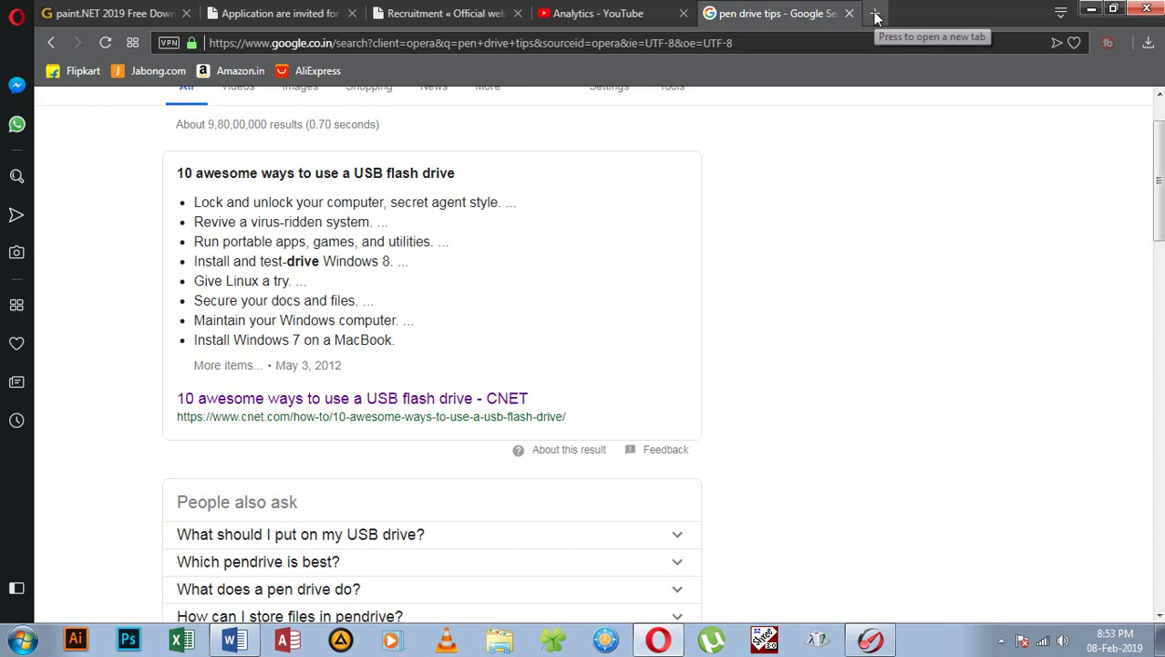
{"action": "left_click", "coordinate": [876, 17]}
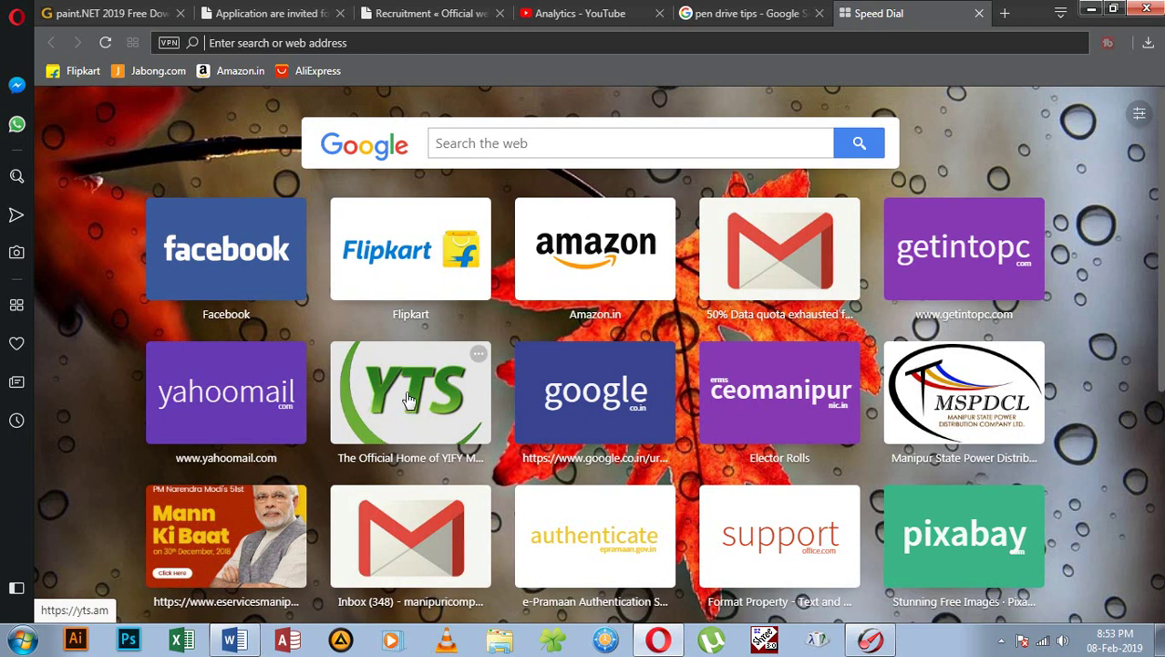
- Check the Opera VPN status panel and leave the VPN off
{"action": "left_click", "coordinate": [170, 43]}
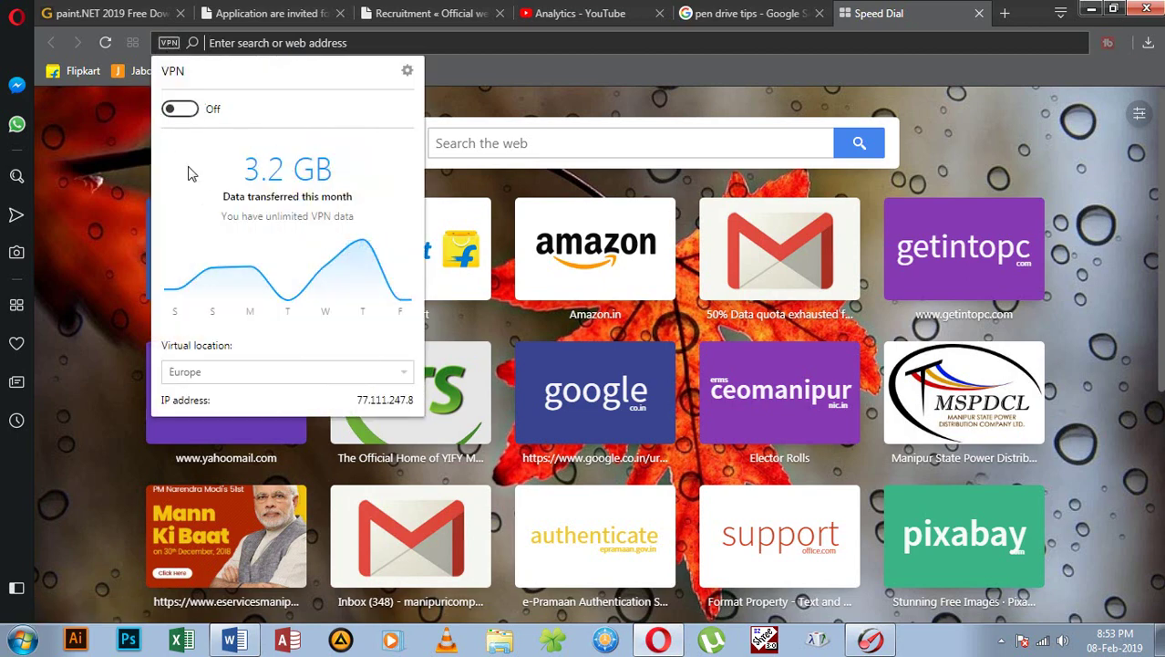
{"action": "left_click", "coordinate": [170, 43]}
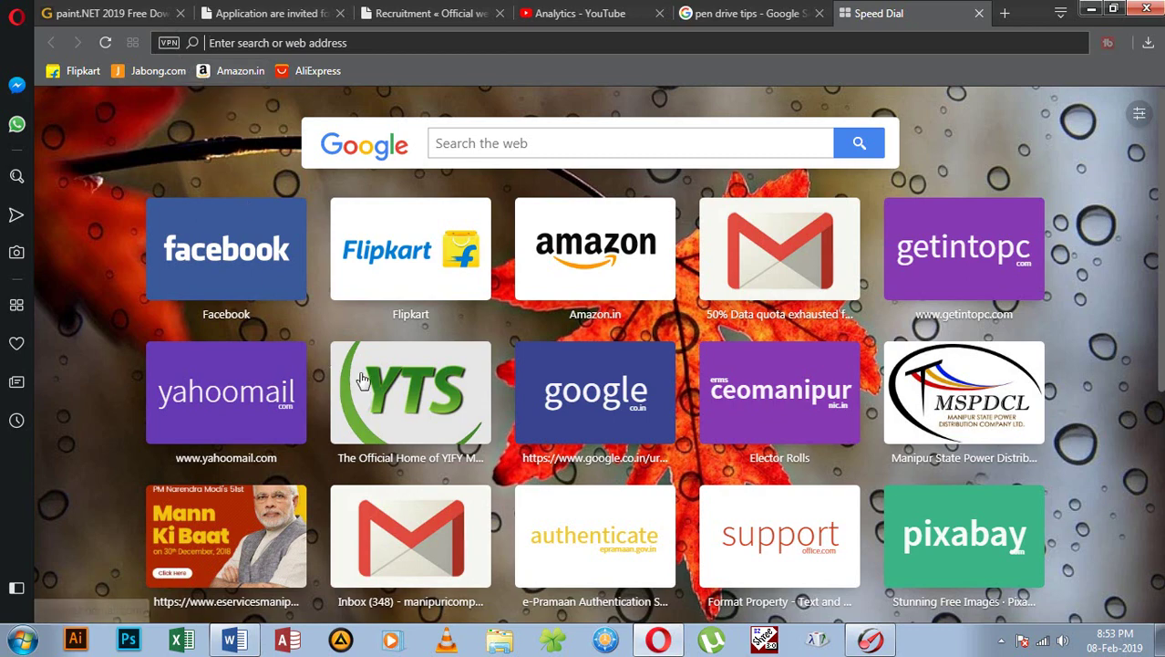
{"action": "left_click", "coordinate": [167, 44]}
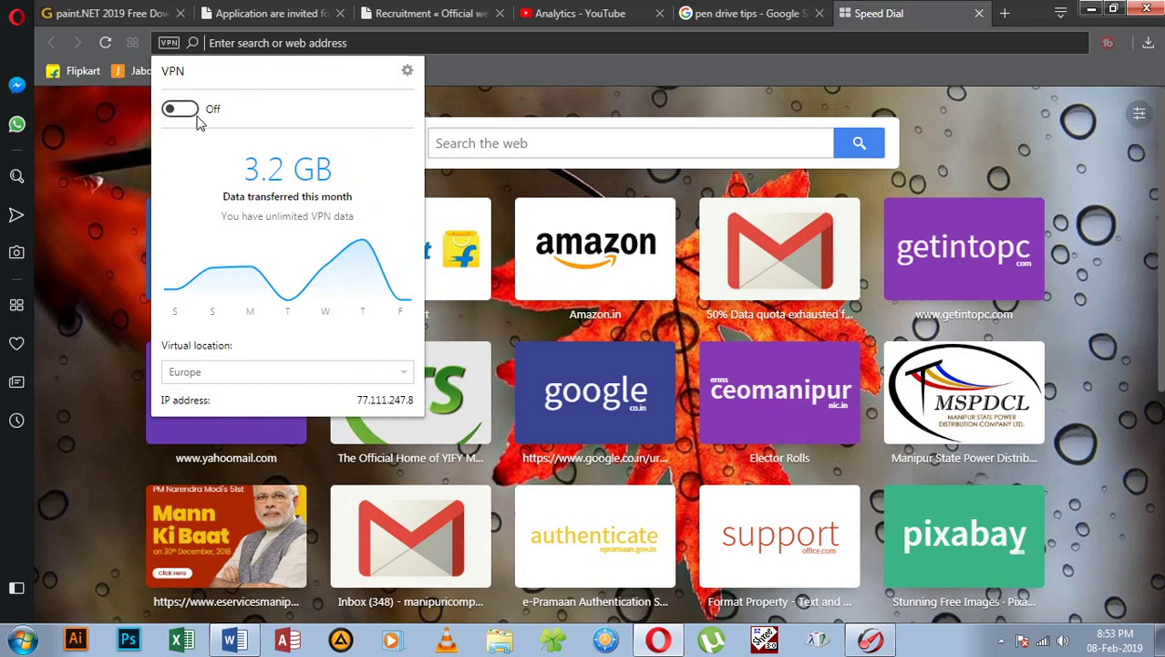
{"action": "left_click", "coordinate": [169, 43]}
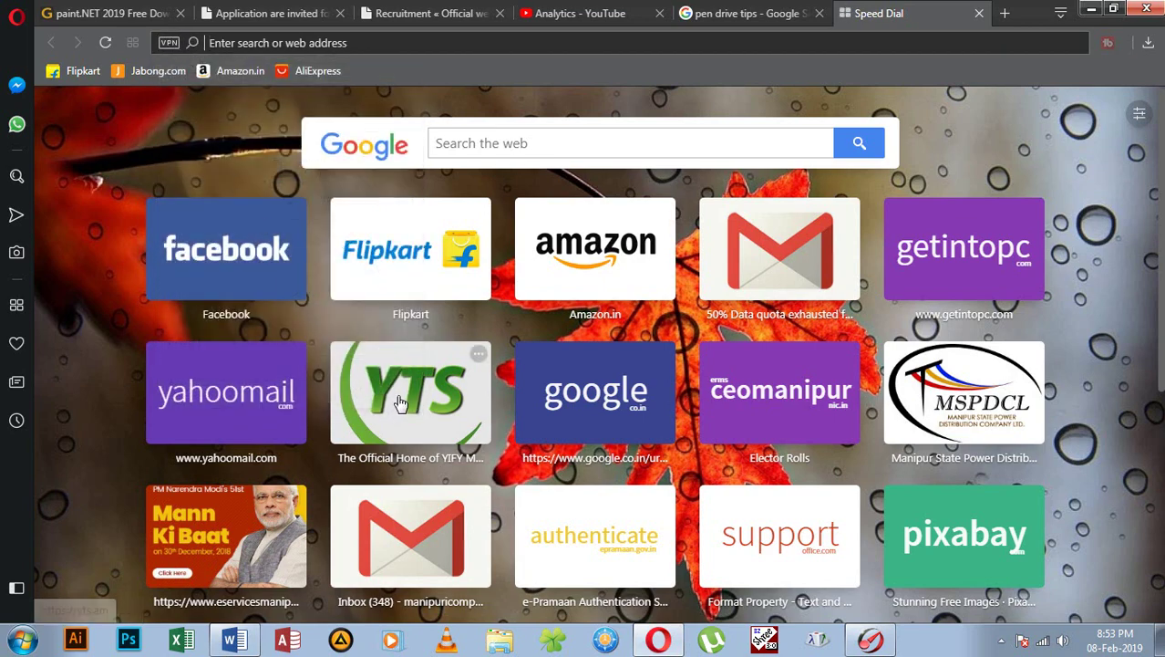
- Try the YTS speed-dial site without VPN, see it fail, and close that tab
{"action": "left_click", "coordinate": [398, 404]}
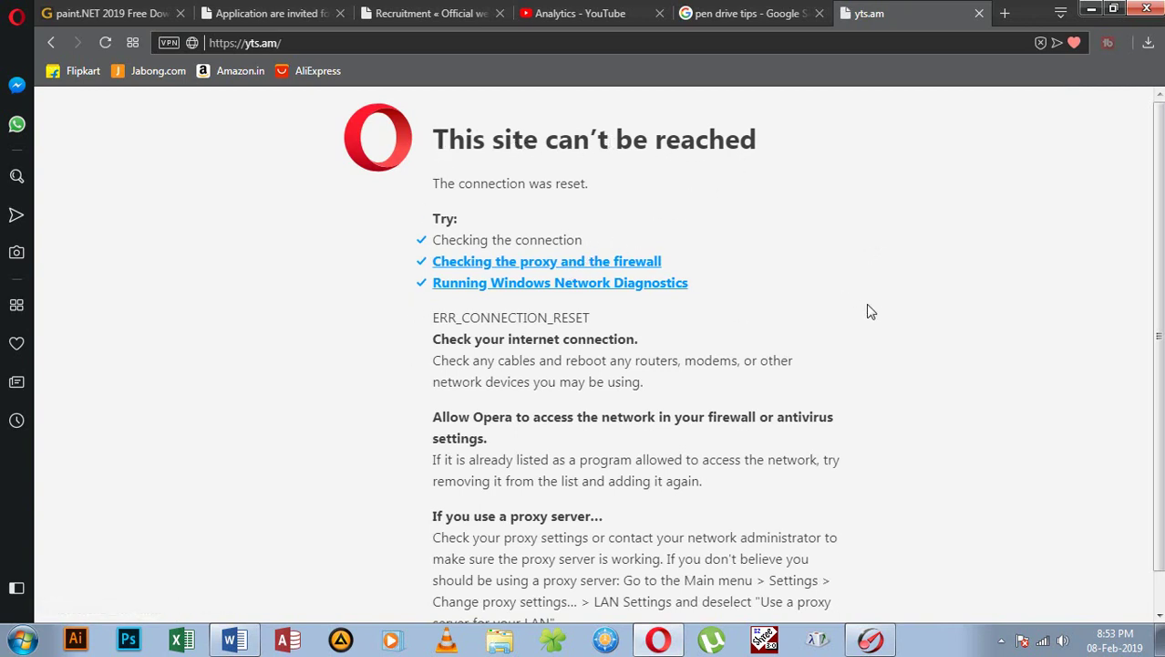
{"action": "scroll", "coordinate": [870, 317], "scroll_direction": "down", "scroll_amount": 1}
{"action": "scroll", "coordinate": [873, 317], "scroll_direction": "up", "scroll_amount": 1}
{"action": "left_click", "coordinate": [977, 15]}
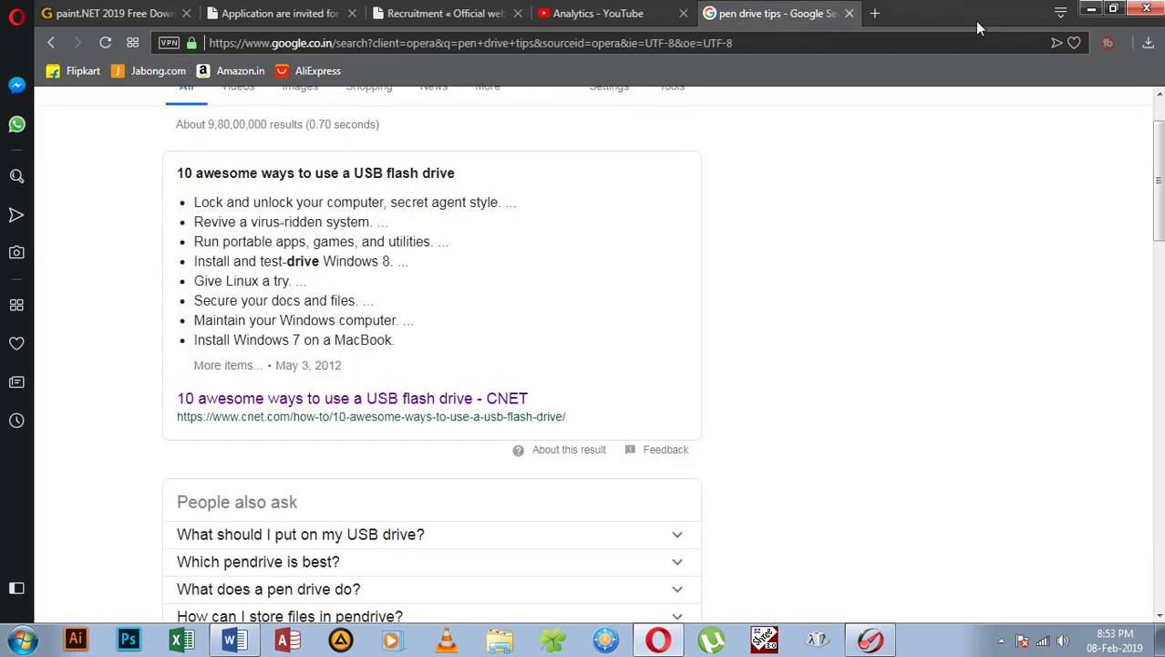
{"action": "left_click", "coordinate": [875, 14]}
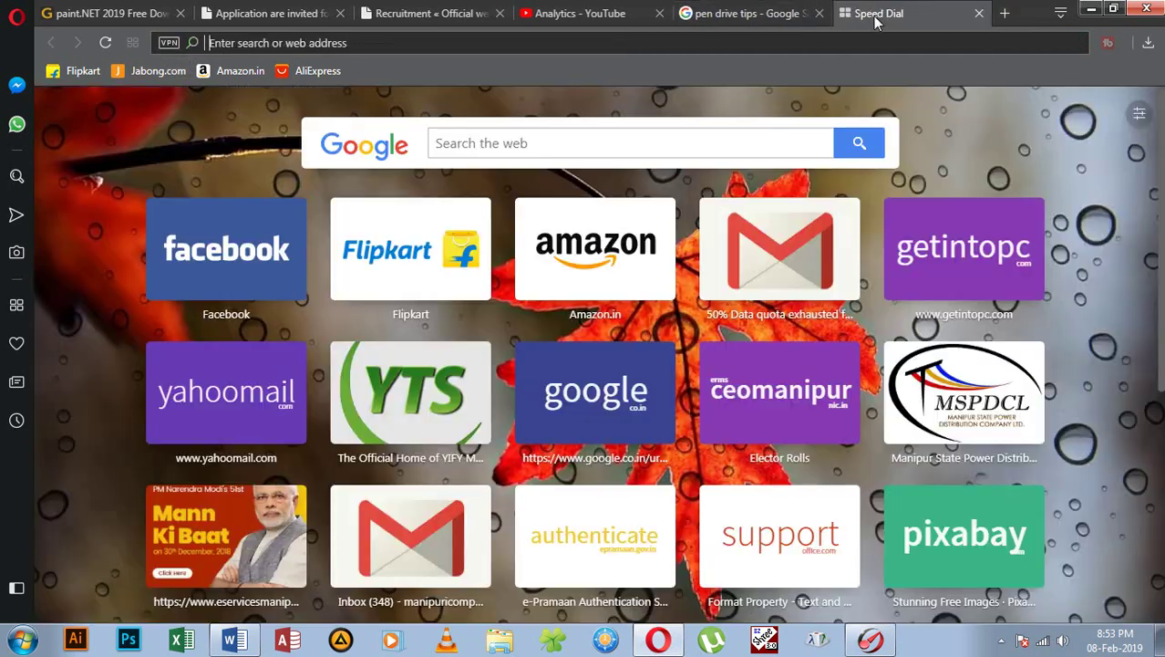
- Turn the Opera VPN on and open the YTS site through it
{"action": "left_click", "coordinate": [169, 43]}
{"action": "left_click", "coordinate": [180, 108]}
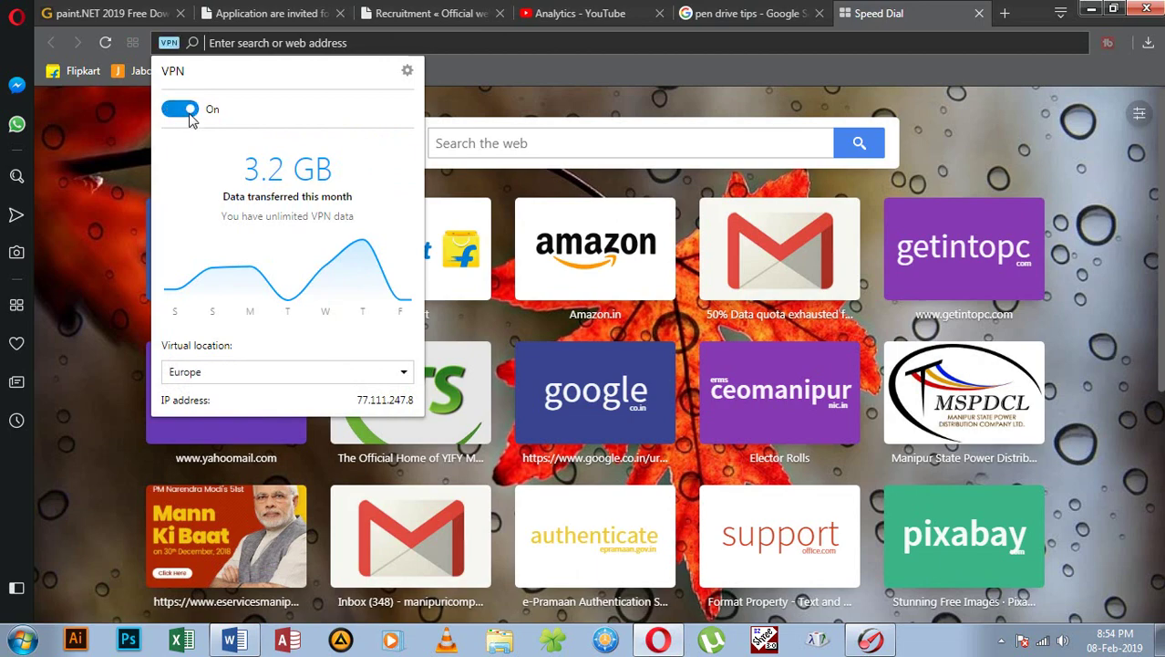
{"action": "left_click", "coordinate": [473, 73]}
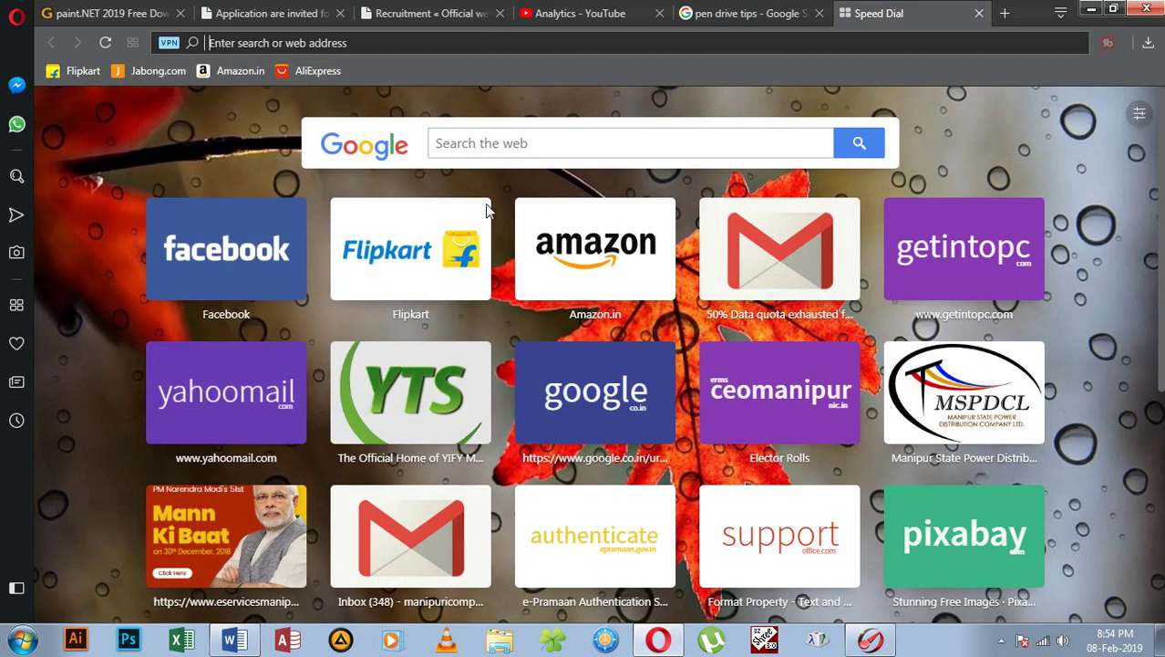
{"action": "left_click", "coordinate": [402, 404]}
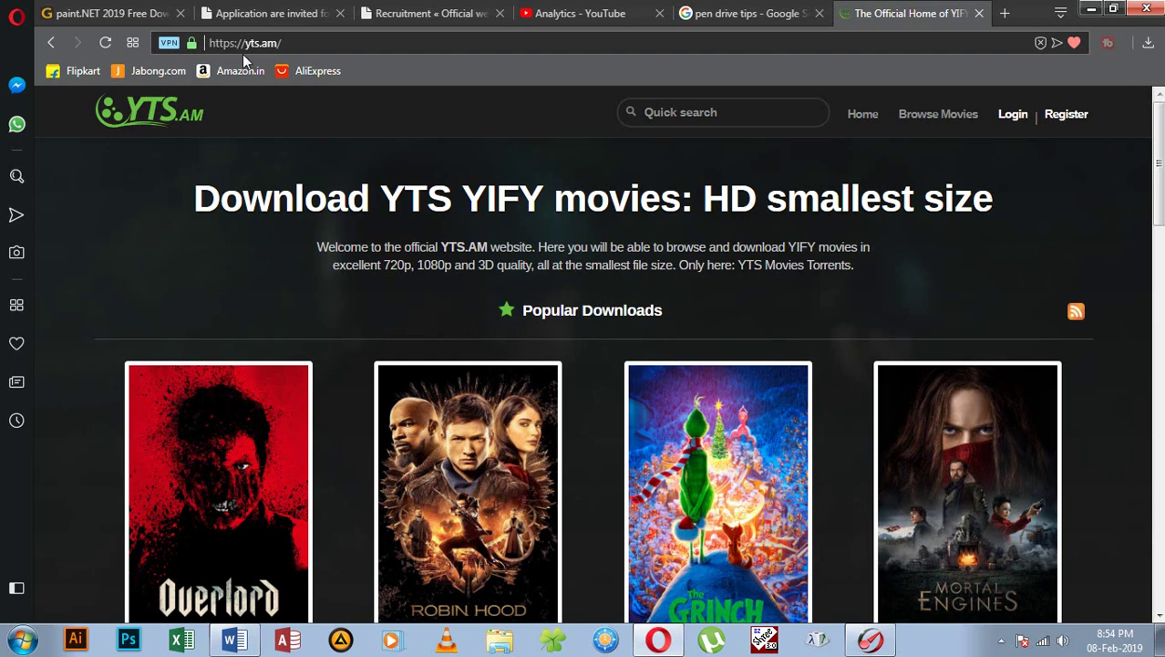
- Open a new Speed Dial tab, discarding an extra blank Untitled tab
{"action": "left_click", "coordinate": [16, 16]}
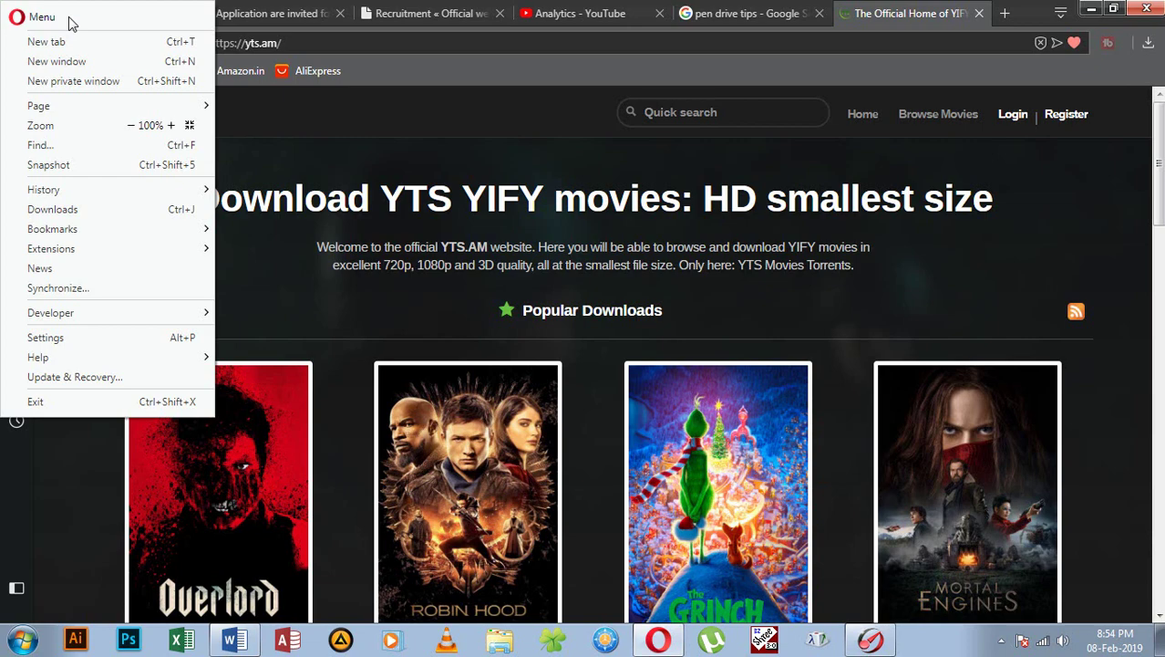
{"action": "key", "text": "ctrl+t"}
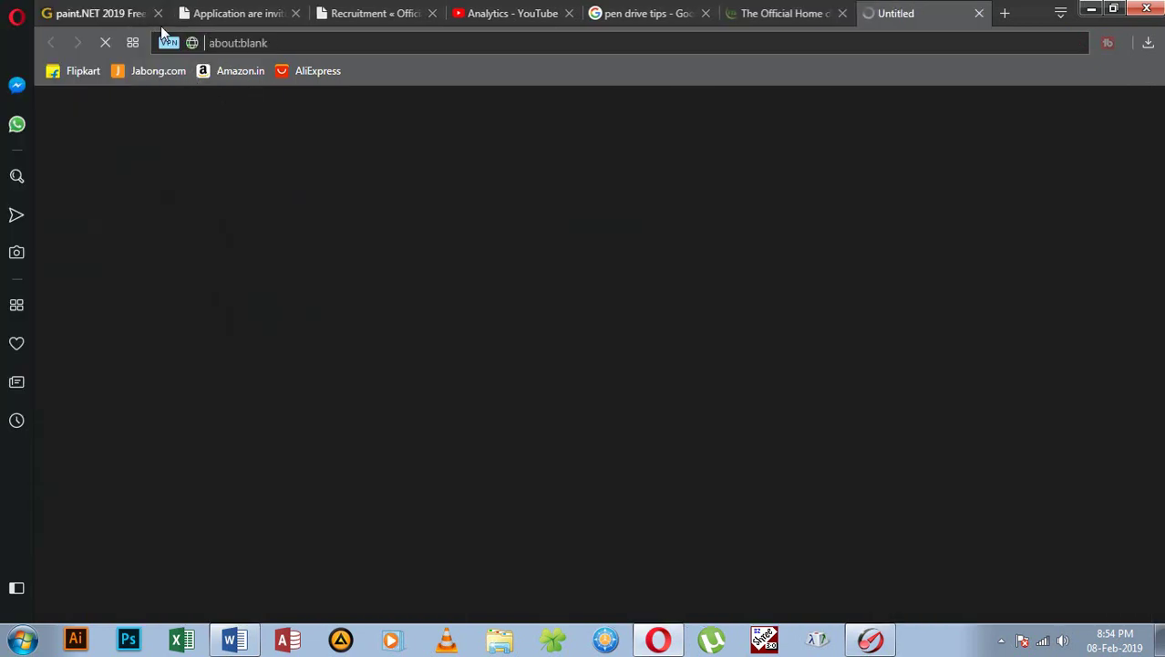
{"action": "left_click", "coordinate": [979, 12]}
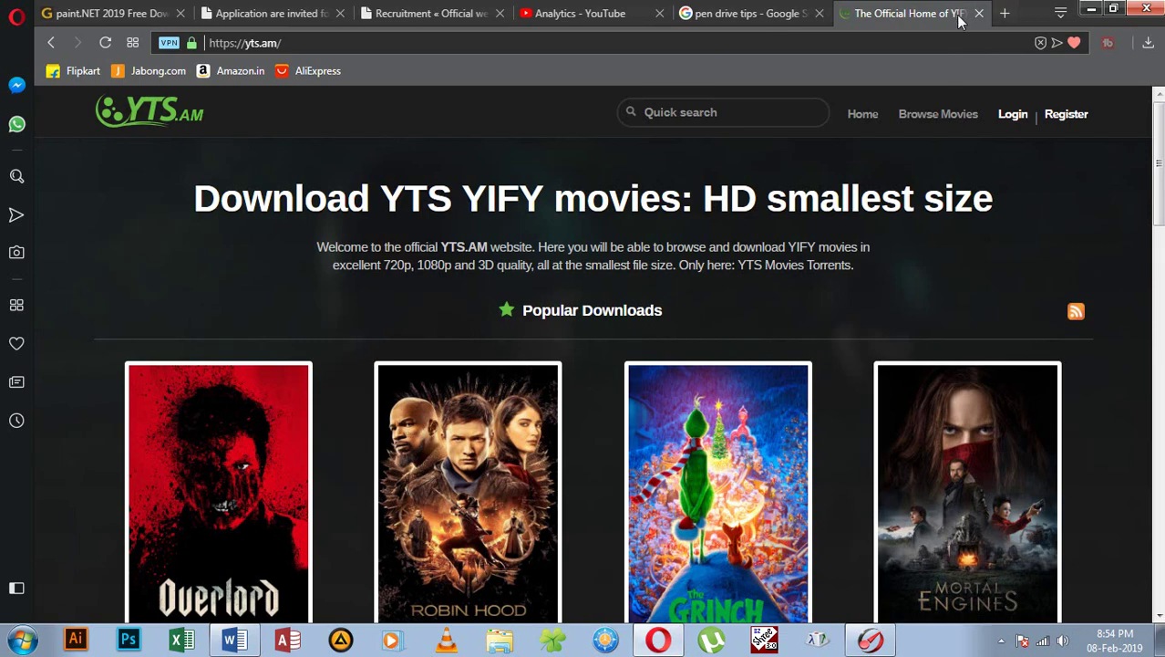
{"action": "left_click", "coordinate": [1005, 12]}
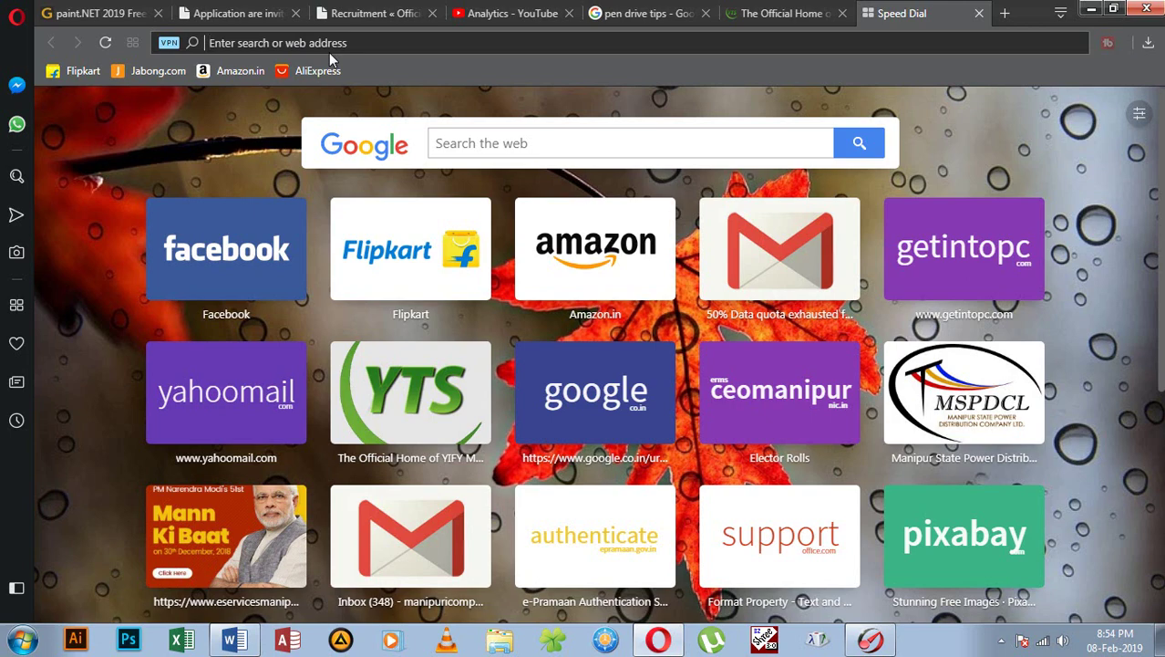
- Search Google for 'opera web browser' and start the download from opera.com
{"action": "type", "text": "opera web"}
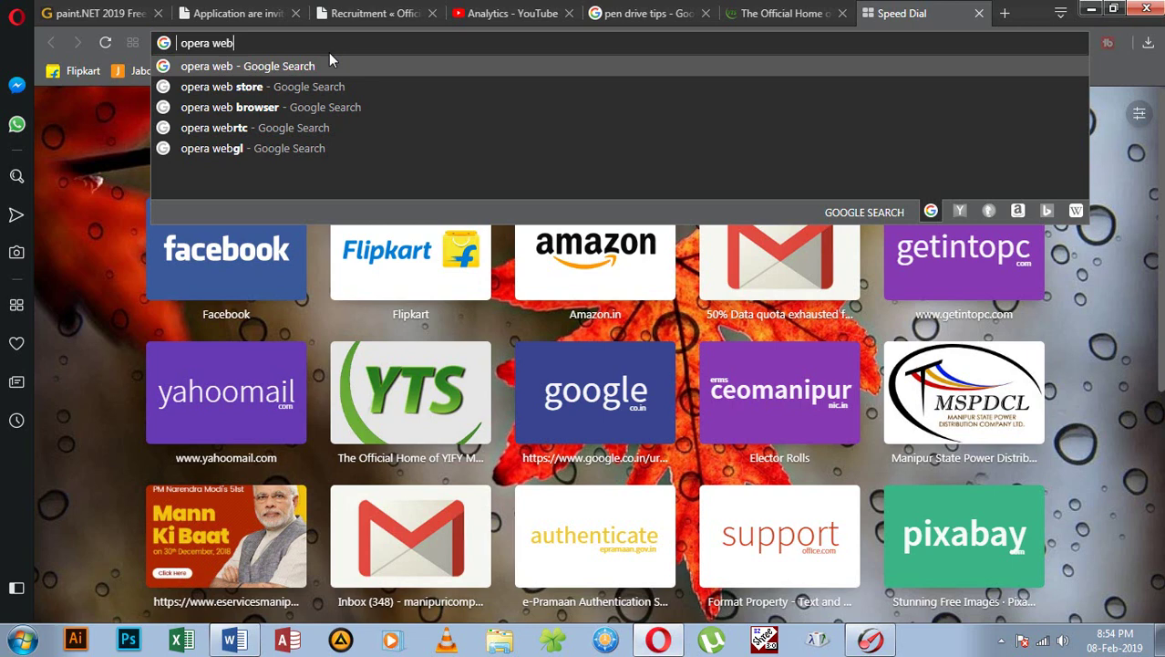
{"action": "key", "text": "Down"}
{"action": "key", "text": "Down"}
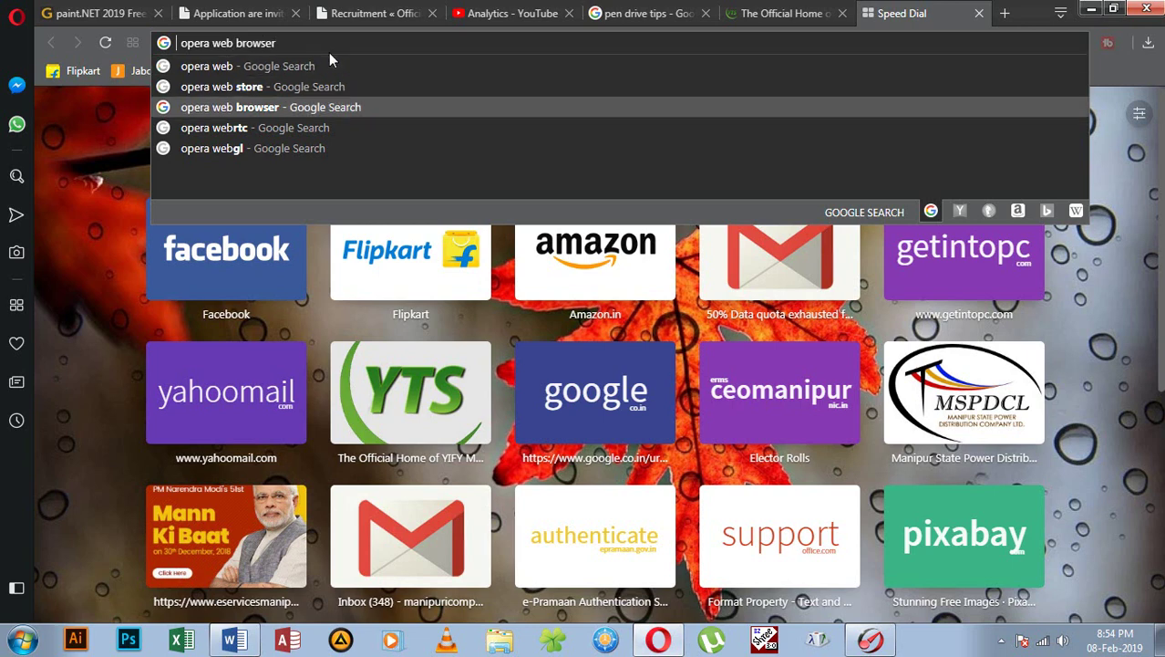
{"action": "key", "text": "Return"}
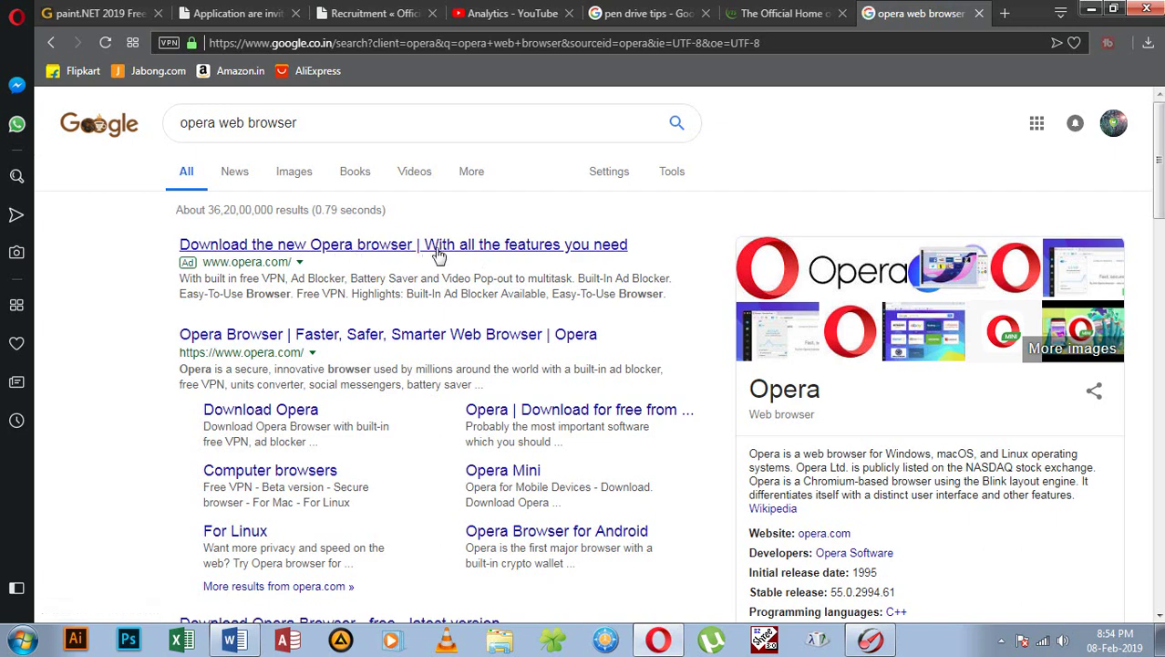
{"action": "left_click", "coordinate": [361, 248]}
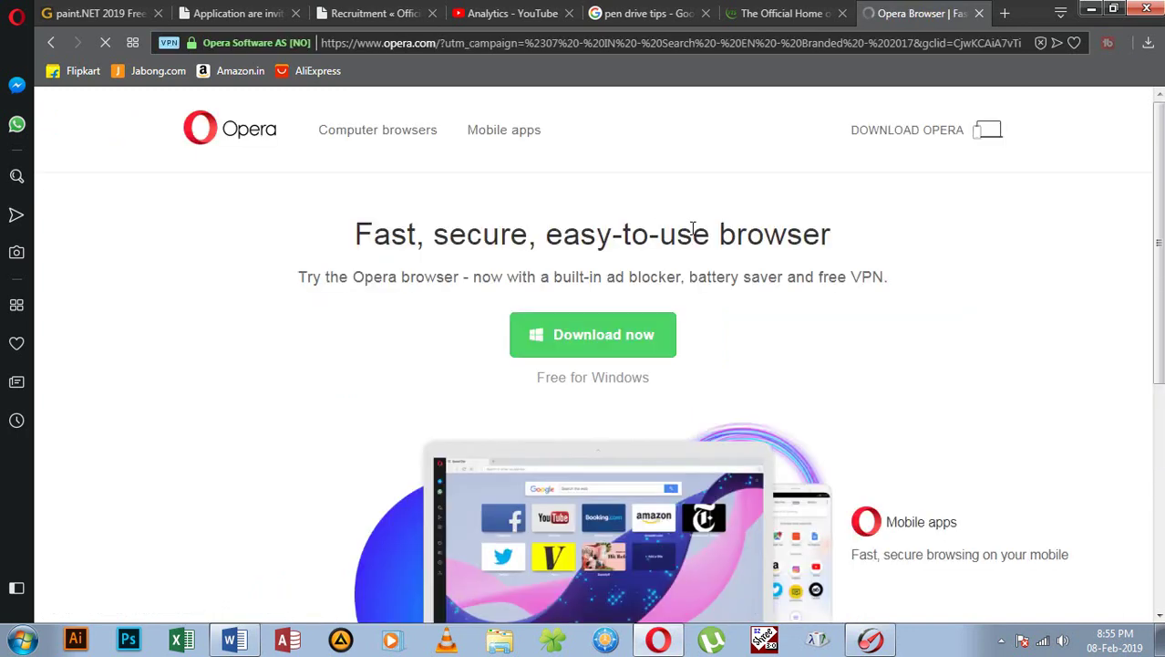
{"action": "left_click", "coordinate": [600, 339]}
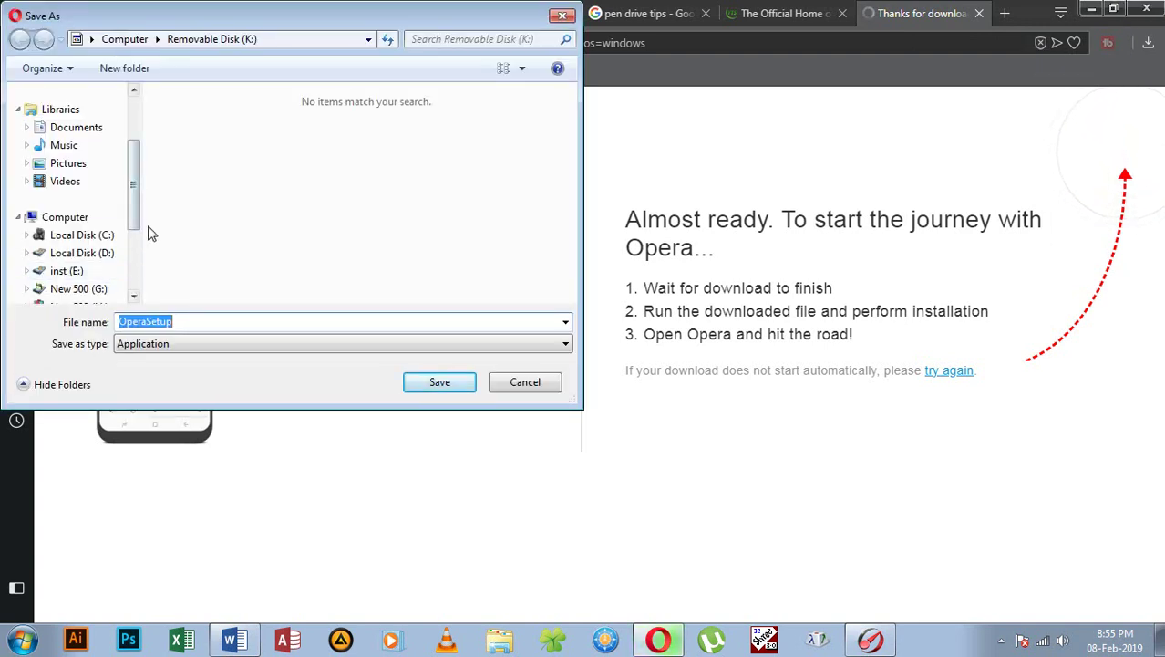
- Save the OperaSetup installer to the Desktop
{"action": "left_click_drag", "start_coordinate": [138, 216], "coordinate": [150, 169]}
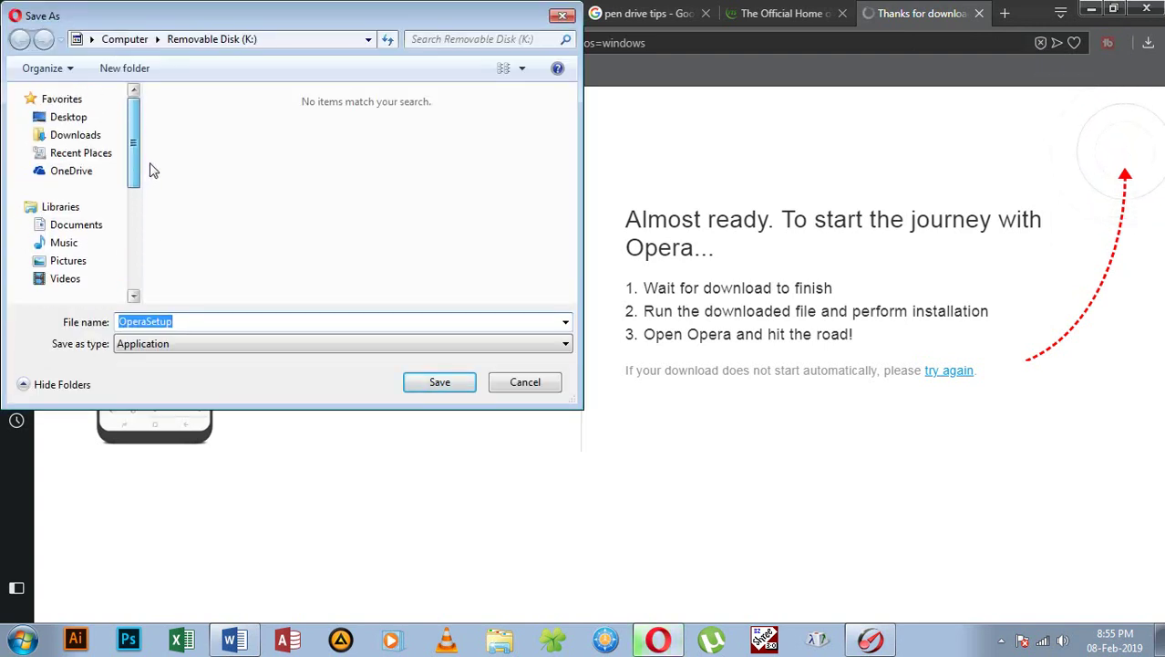
{"action": "left_click", "coordinate": [95, 120]}
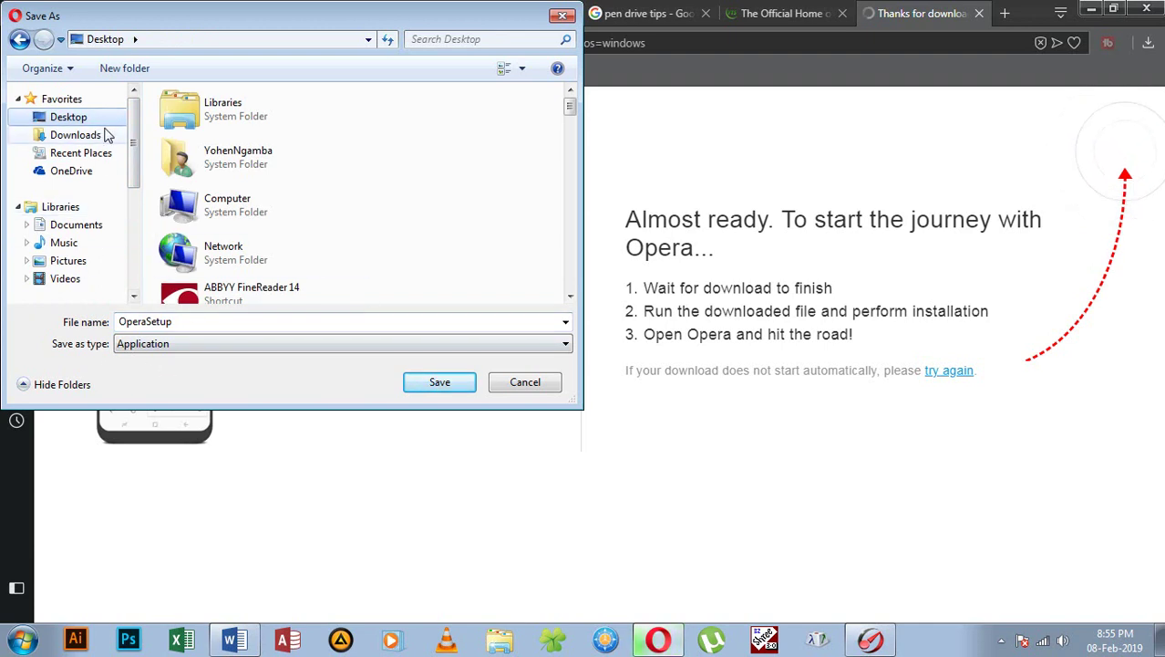
{"action": "double_click", "coordinate": [195, 323]}
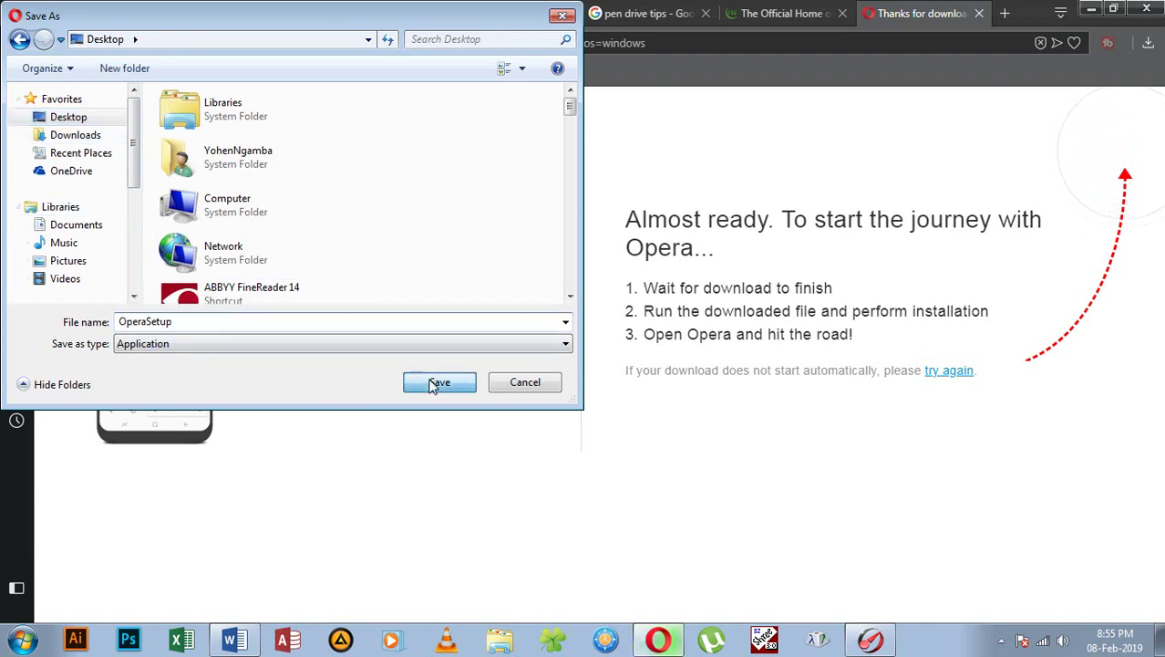
{"action": "left_click", "coordinate": [434, 385]}
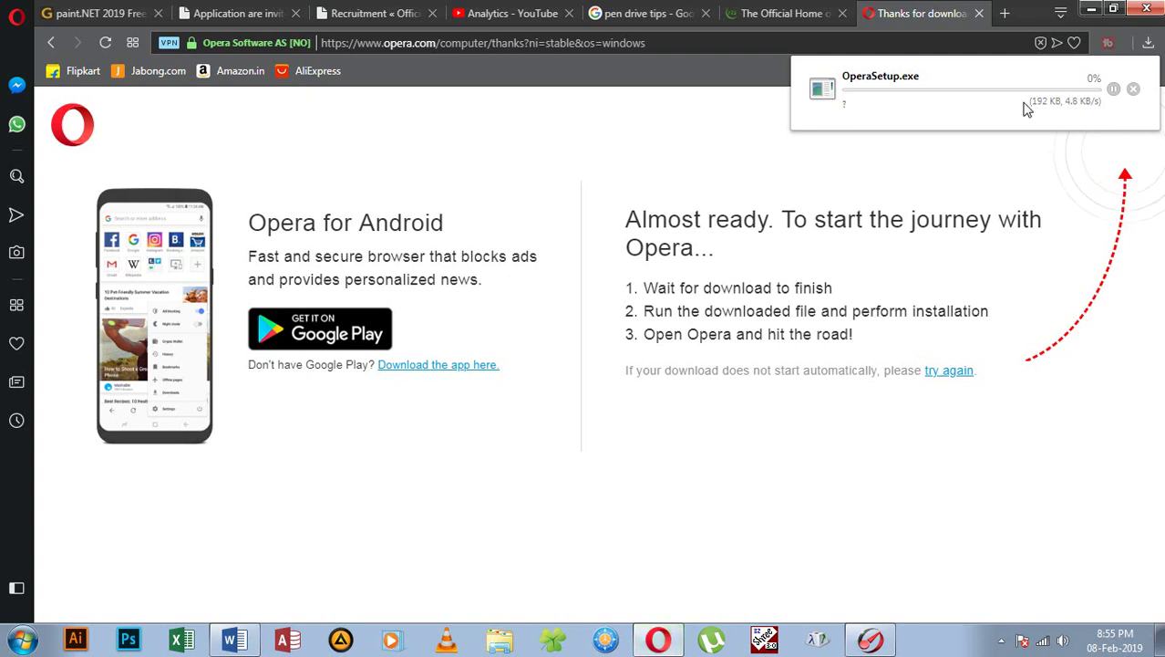
- Minimize Opera and Word, then restore Opera from the taskbar
{"action": "left_click", "coordinate": [1094, 10]}
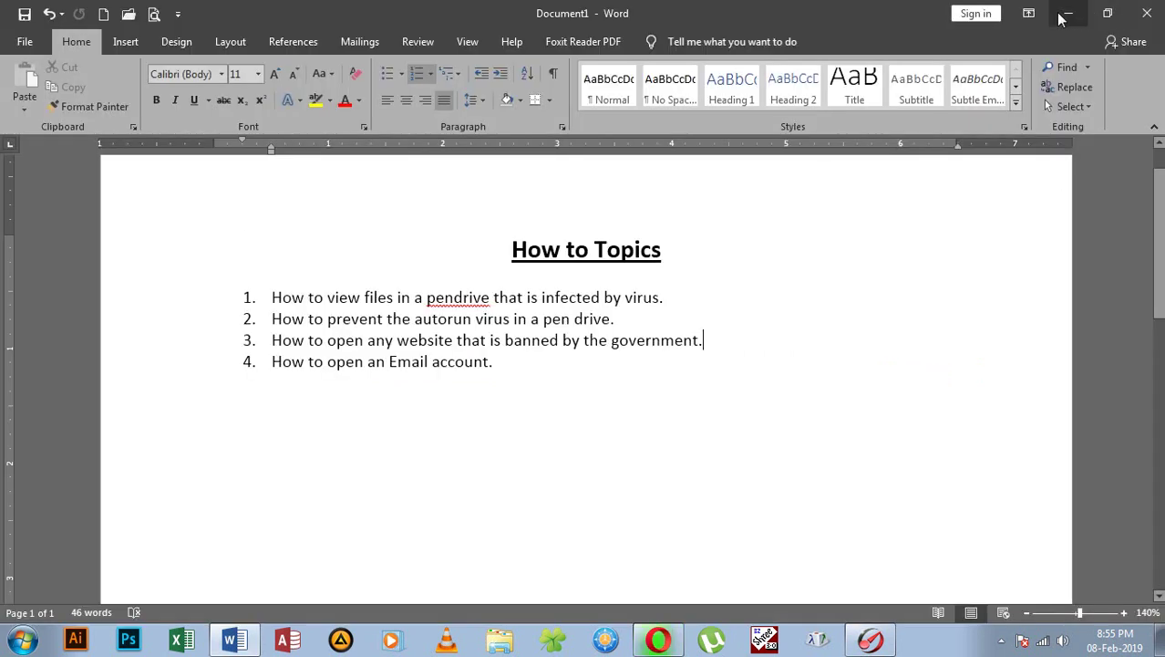
{"action": "left_click", "coordinate": [1066, 13]}
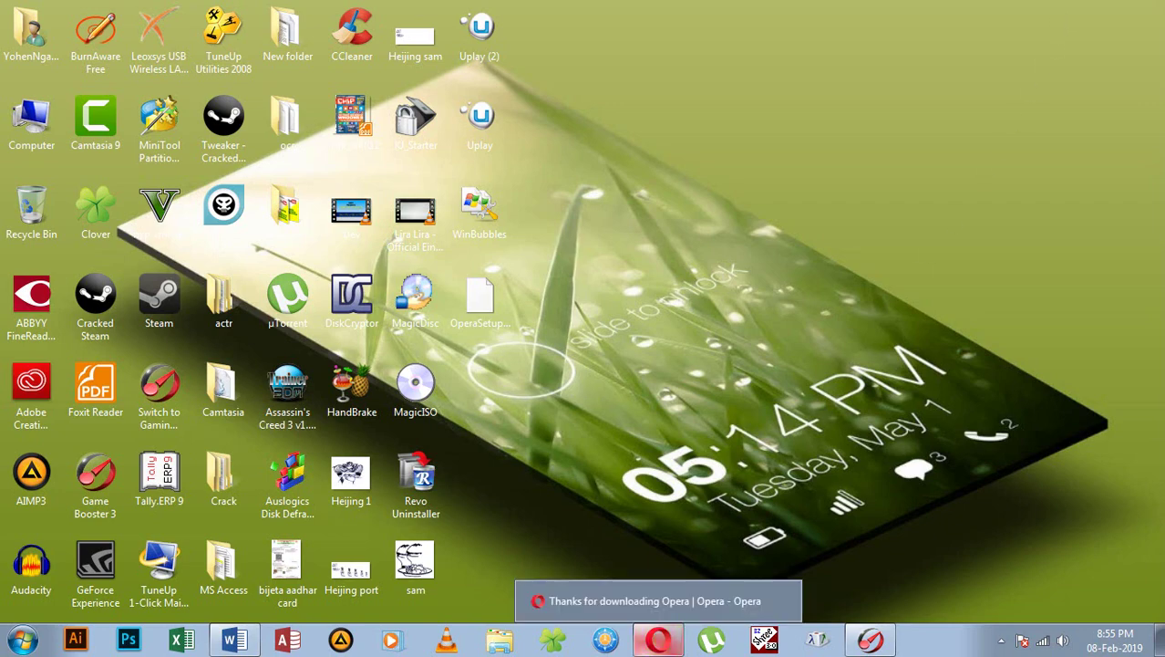
{"action": "left_click", "coordinate": [659, 638]}
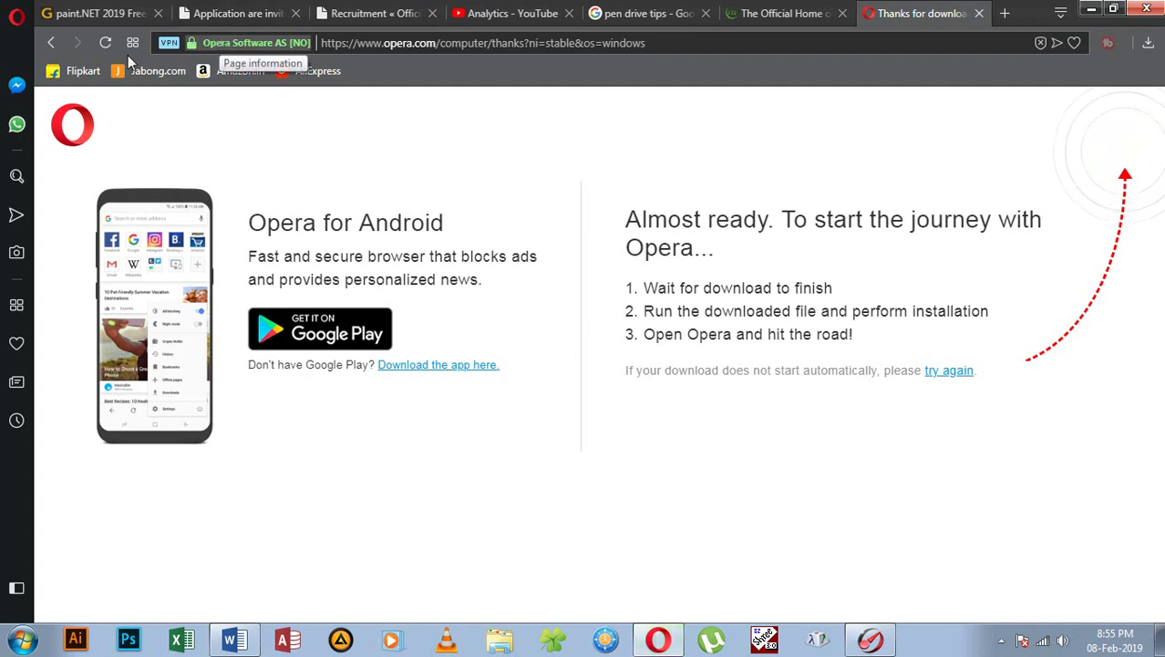
- In Opera Settings' advanced features, toggle Enable VPN off and back on
{"action": "left_click", "coordinate": [14, 22]}
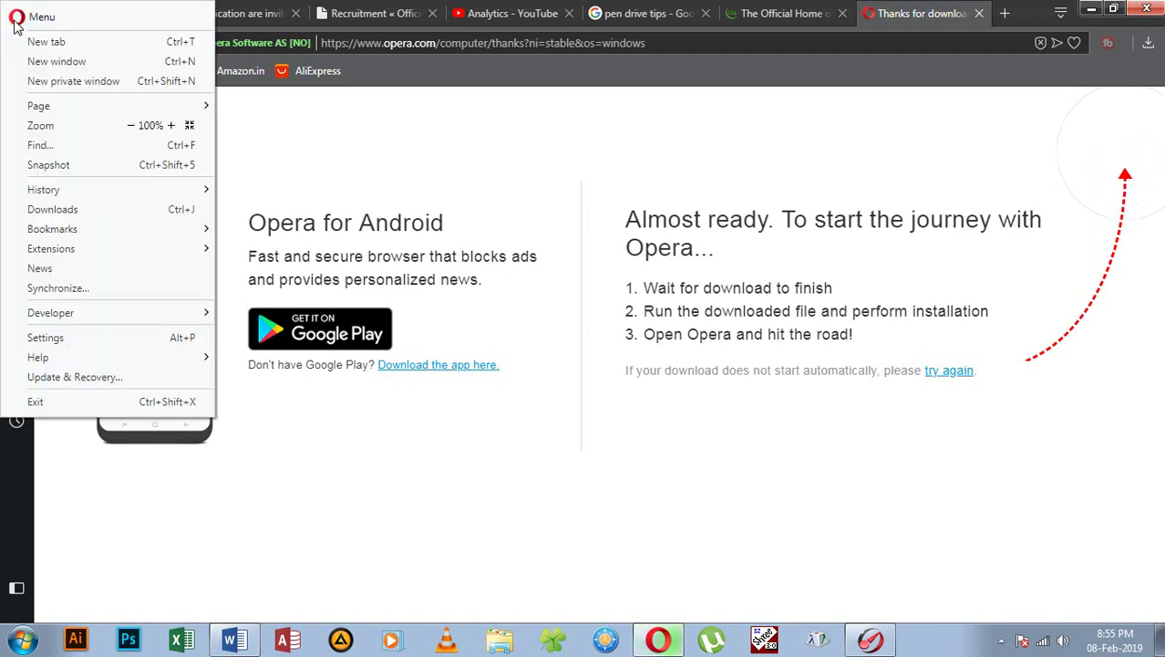
{"action": "left_click", "coordinate": [103, 344]}
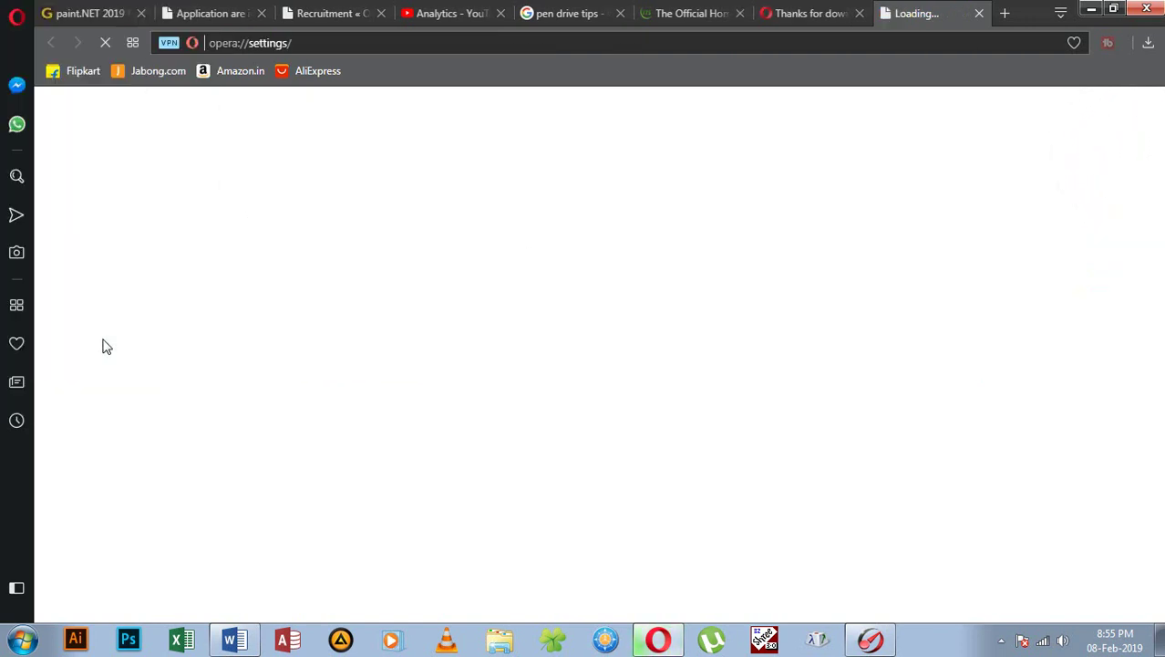
{"action": "scroll", "coordinate": [720, 362], "scroll_direction": "down", "scroll_amount": 20}
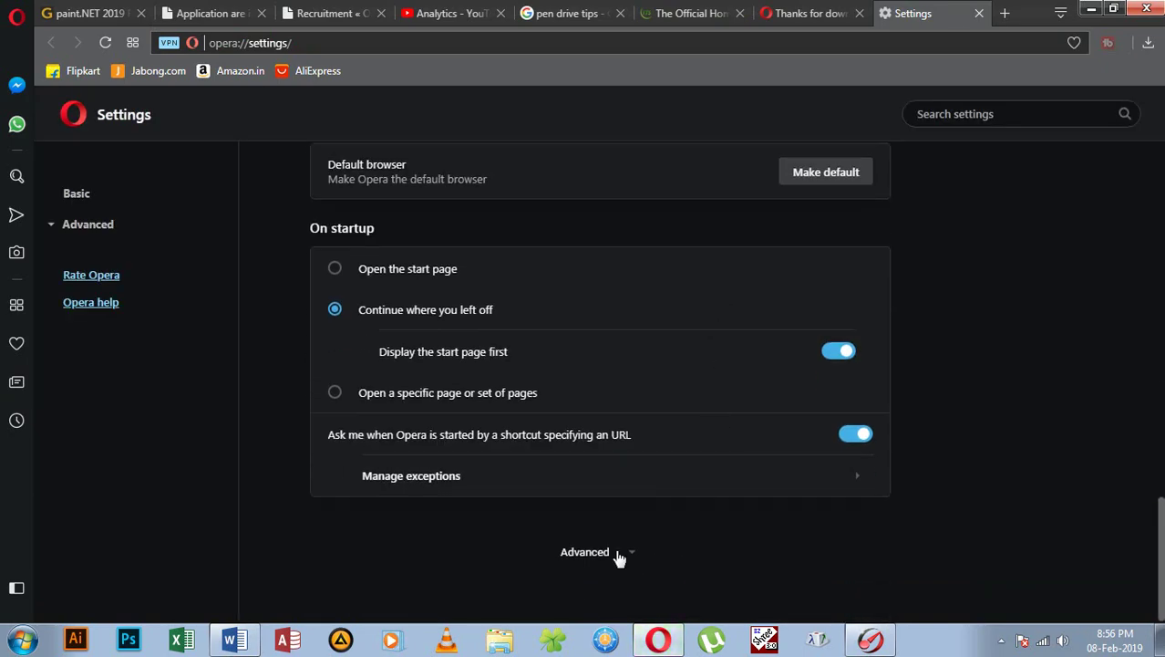
{"action": "left_click", "coordinate": [591, 552]}
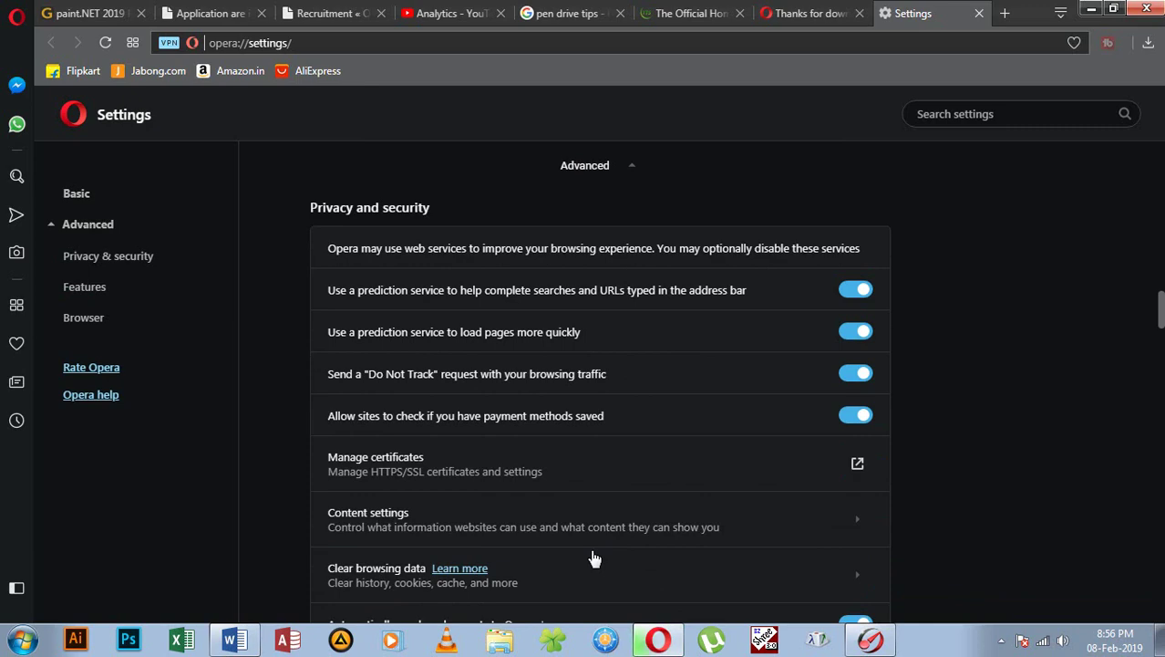
{"action": "scroll", "coordinate": [663, 445], "scroll_direction": "down", "scroll_amount": 8}
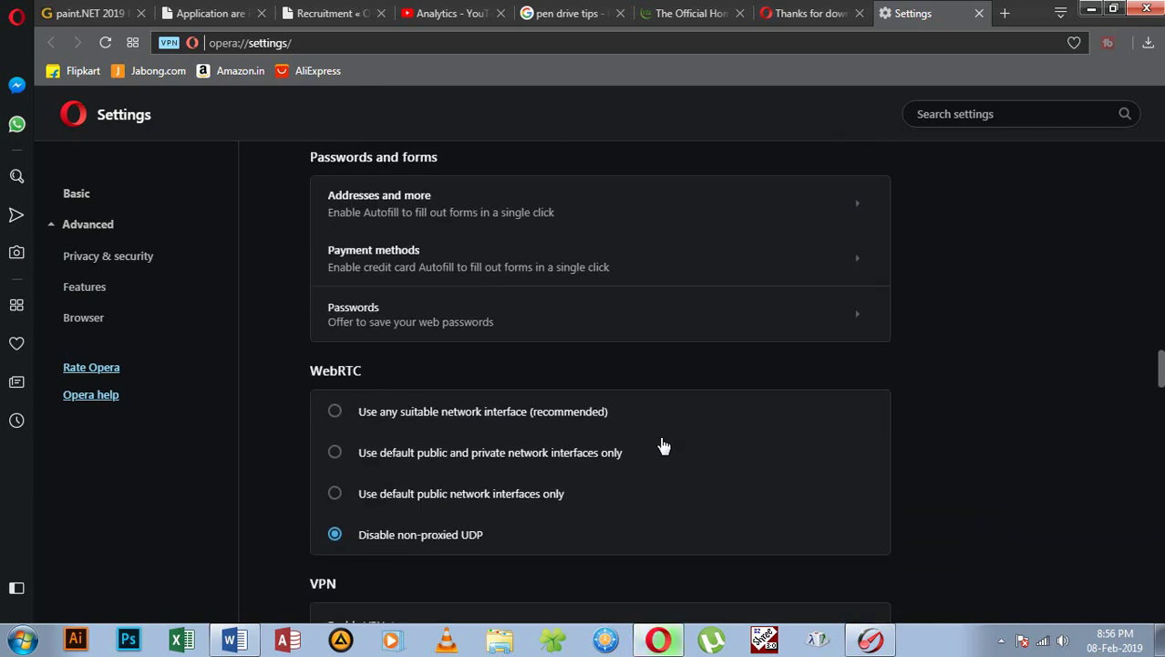
{"action": "scroll", "coordinate": [589, 289], "scroll_direction": "down", "scroll_amount": 5}
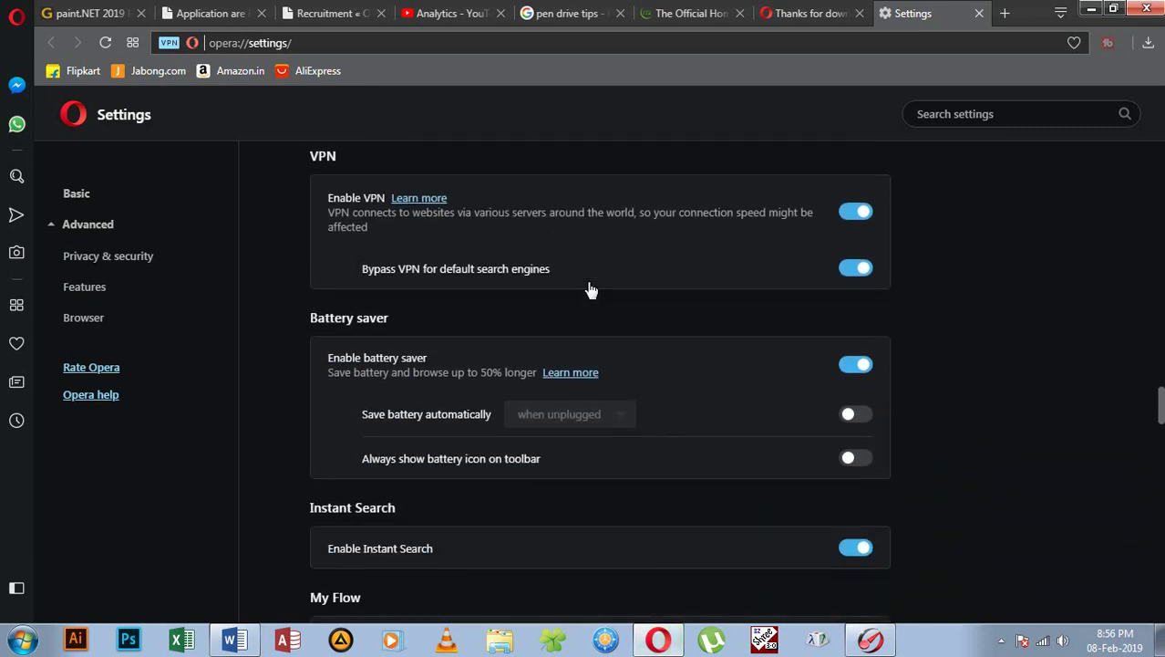
{"action": "scroll", "coordinate": [589, 290], "scroll_direction": "up", "scroll_amount": 1}
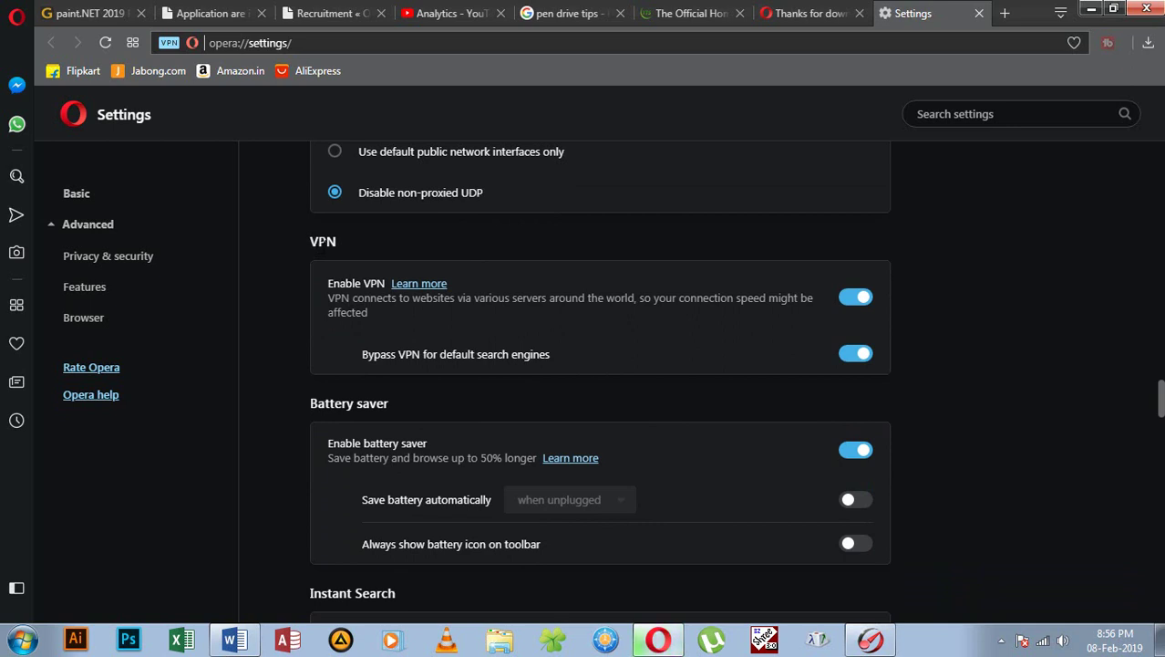
{"action": "left_click", "coordinate": [853, 299]}
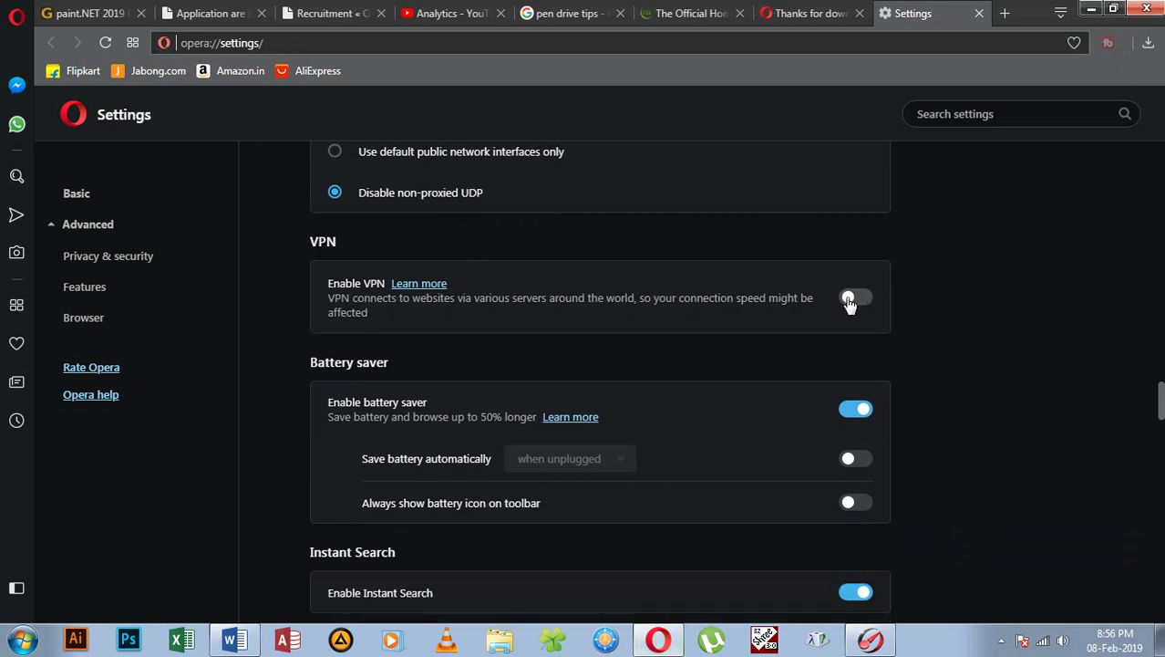
{"action": "left_click", "coordinate": [866, 300]}
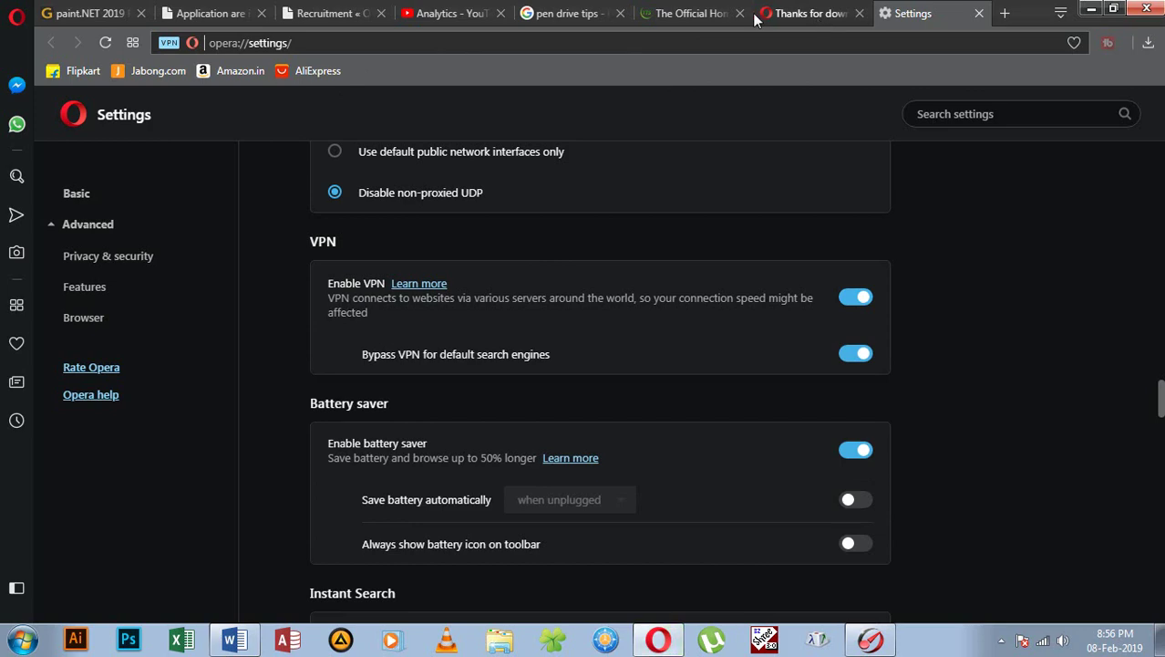
- On the YTS tab, change the VPN virtual location from Europe to Americas
{"action": "mouse_move", "coordinate": [746, 20]}
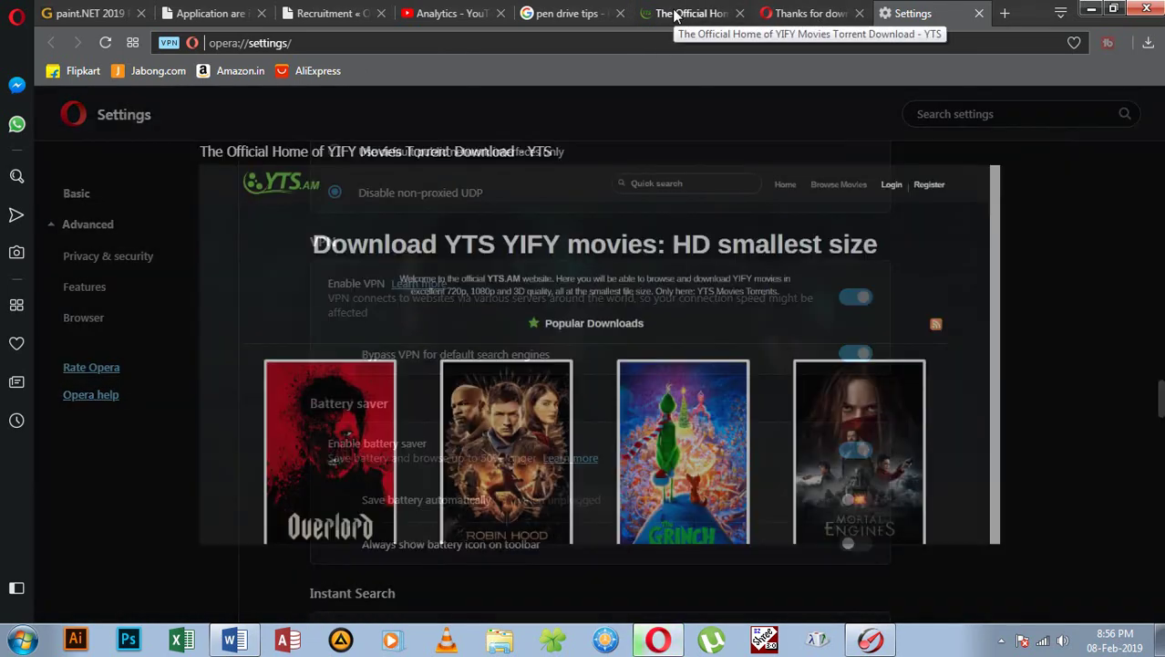
{"action": "left_click", "coordinate": [677, 17]}
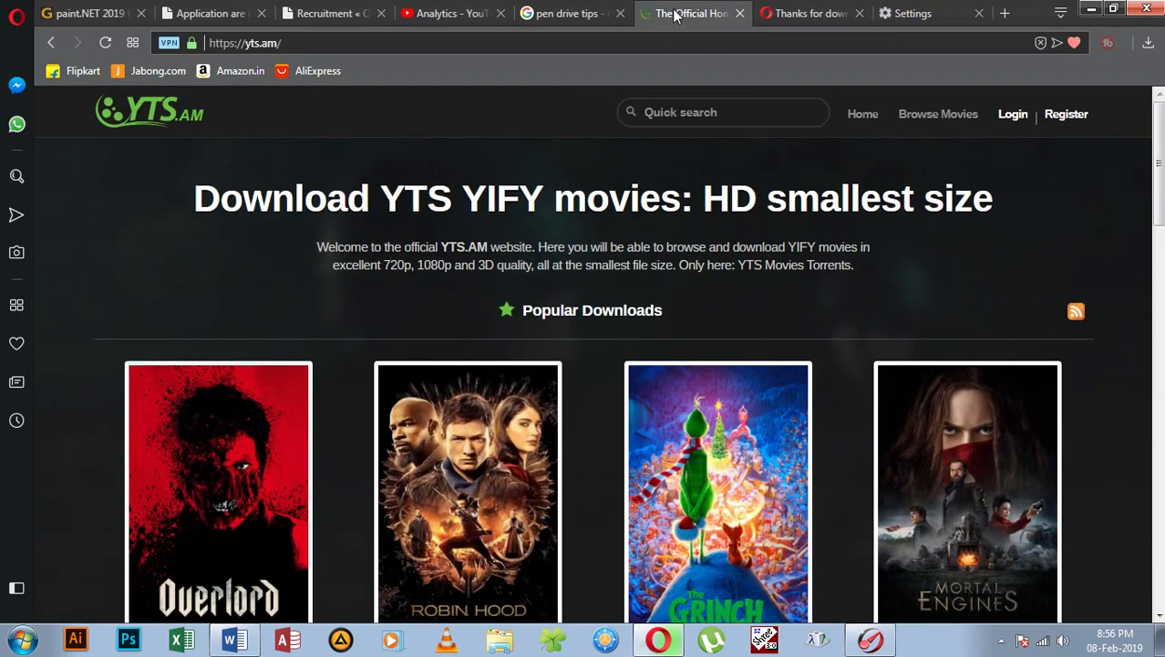
{"action": "mouse_move", "coordinate": [816, 17]}
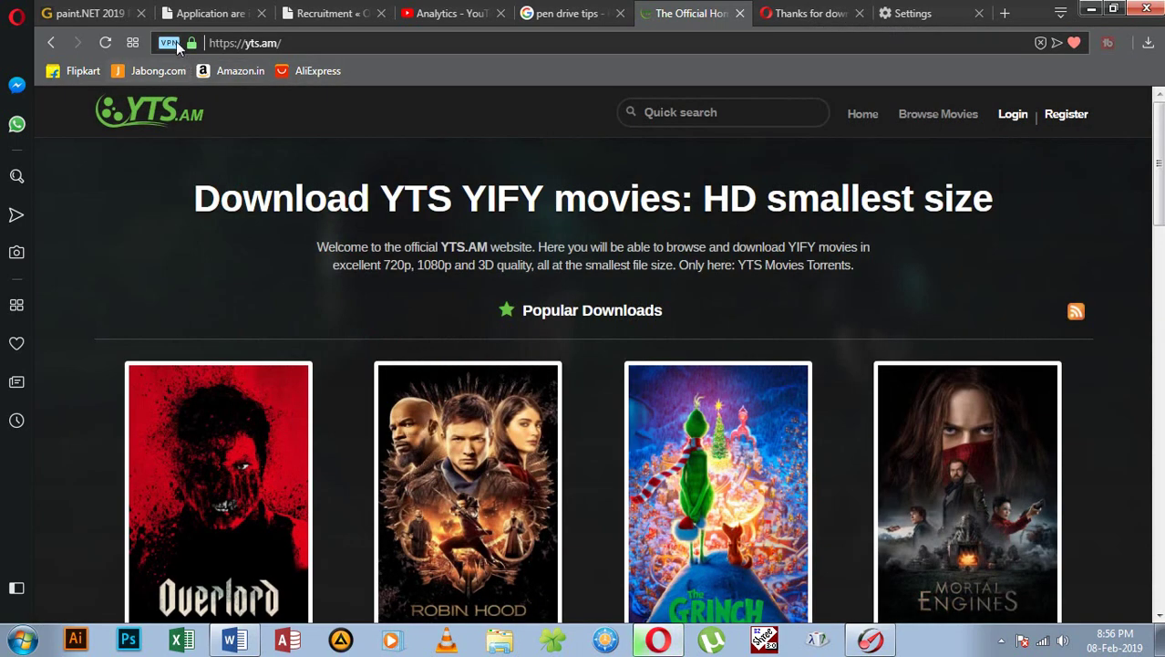
{"action": "left_click", "coordinate": [169, 43]}
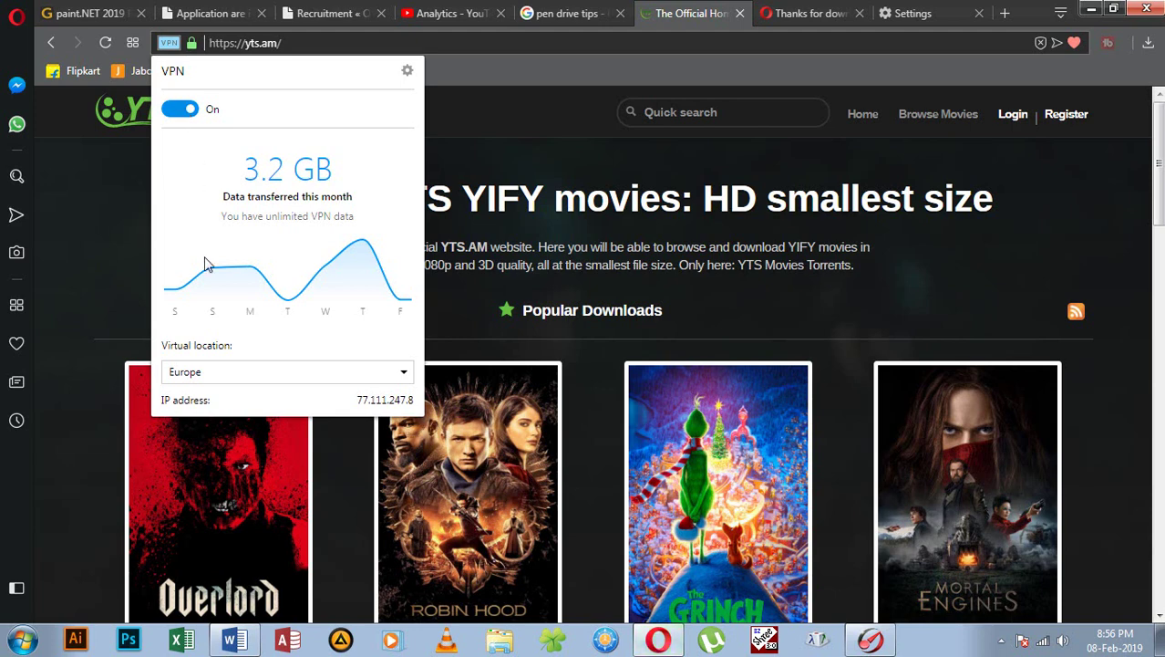
{"action": "left_click", "coordinate": [233, 372]}
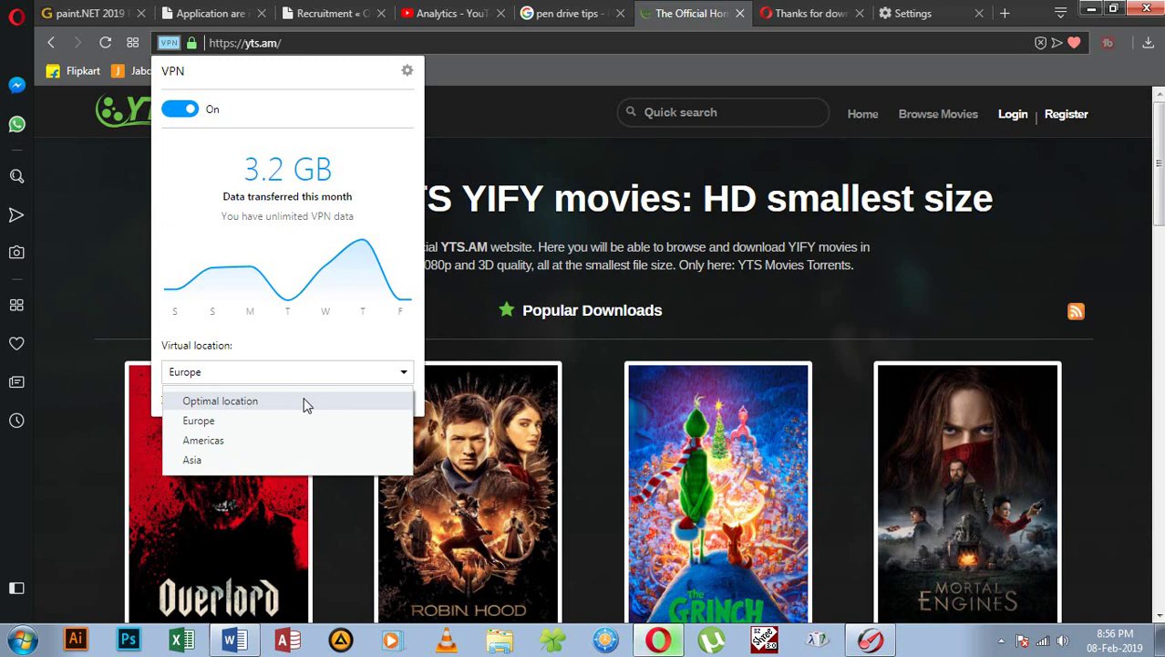
{"action": "left_click", "coordinate": [233, 441]}
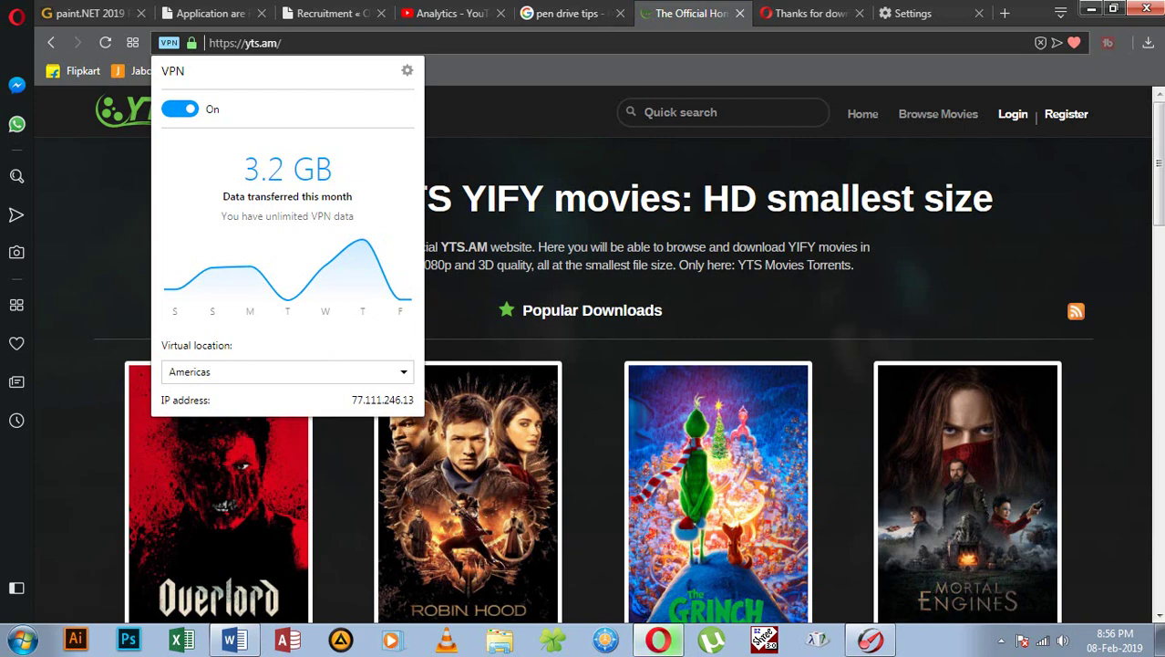
{"action": "left_click", "coordinate": [169, 43]}
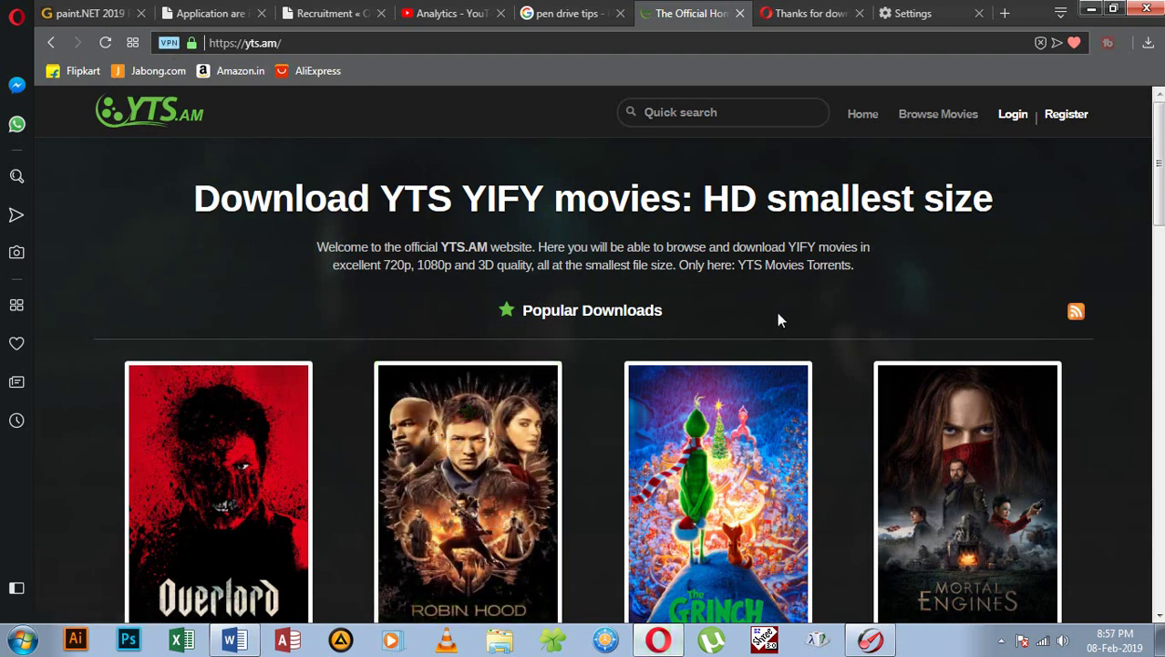
{"action": "scroll", "coordinate": [777, 311], "scroll_direction": "down", "scroll_amount": 2}
{"action": "scroll", "coordinate": [780, 315], "scroll_direction": "up", "scroll_amount": 1}
{"action": "scroll", "coordinate": [781, 320], "scroll_direction": "up", "scroll_amount": 1}
{"action": "left_click", "coordinate": [1093, 12]}
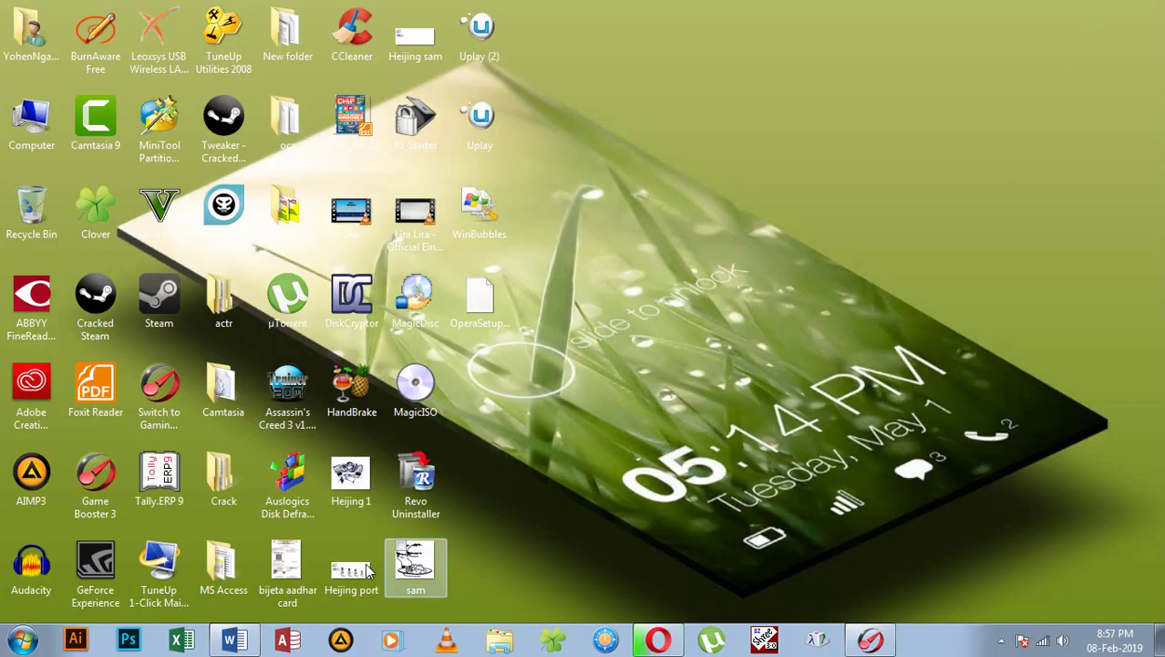
{"action": "left_click", "coordinate": [234, 639]}
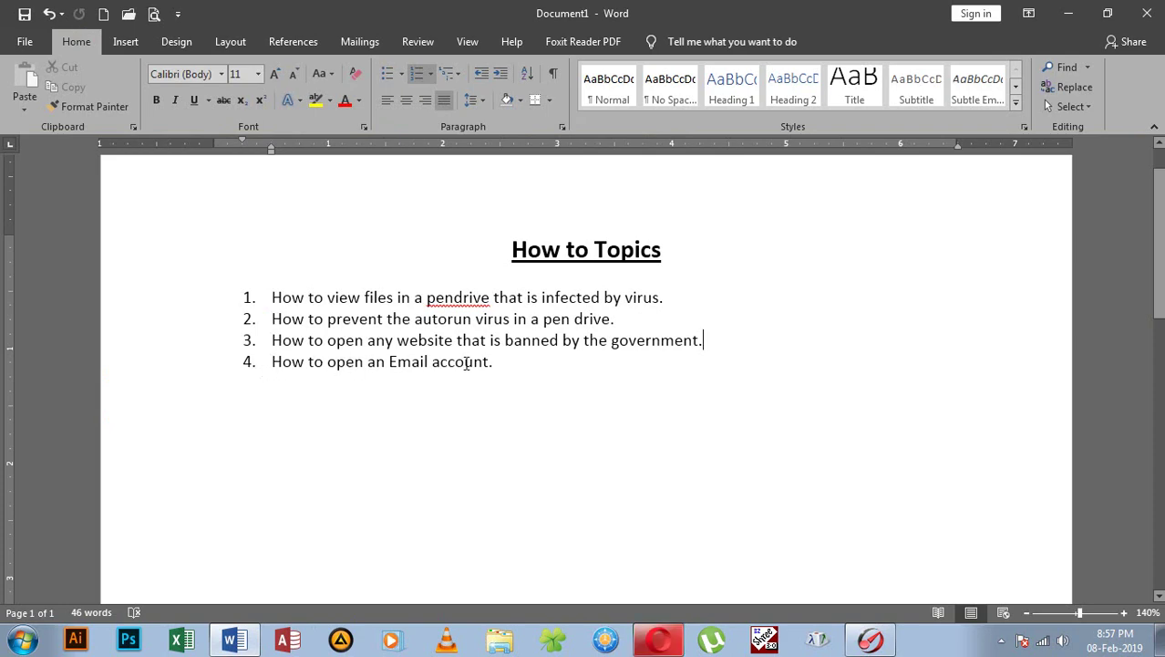
{"action": "left_click", "coordinate": [1072, 17]}
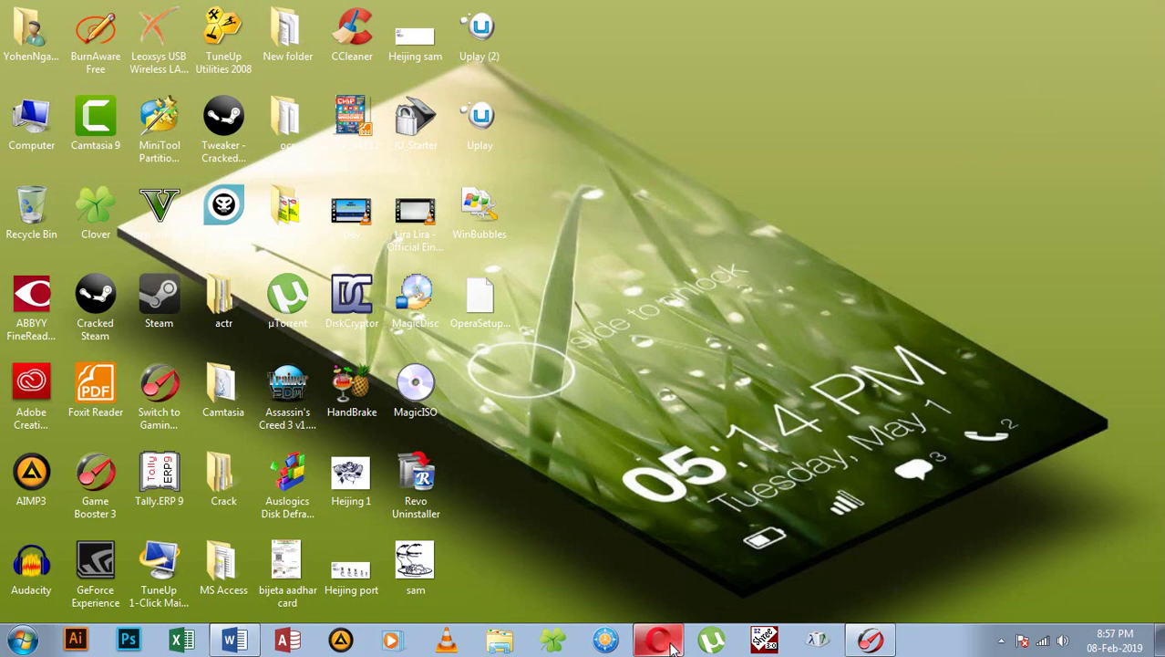
{"action": "left_click", "coordinate": [660, 641]}
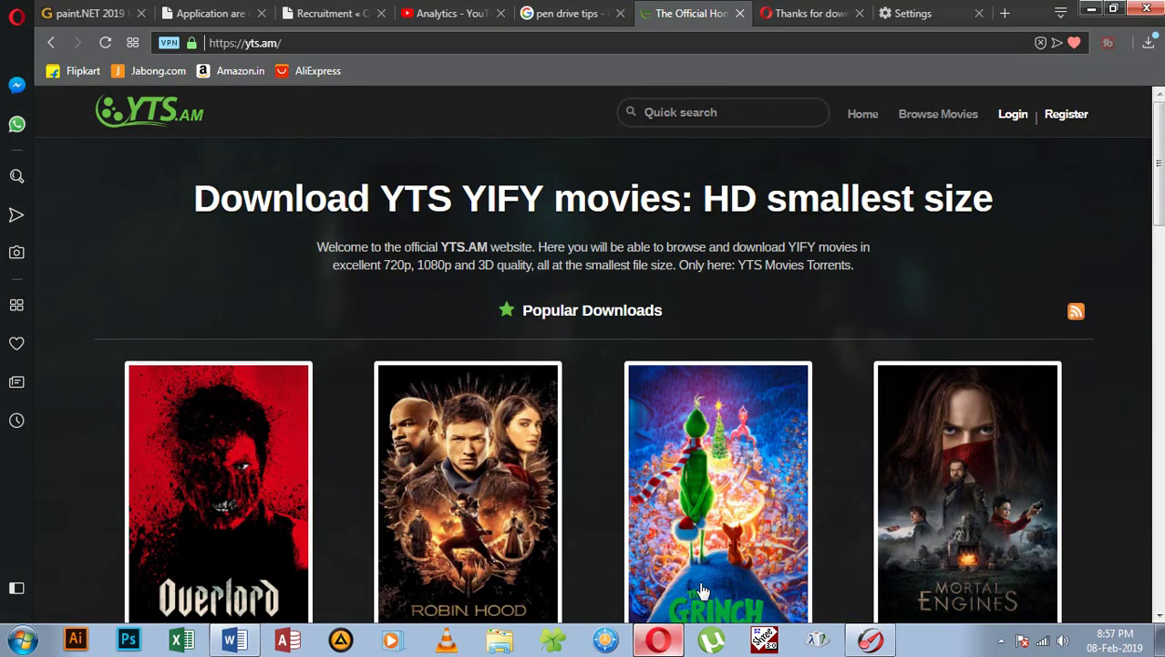
- Replace the Settings tab with a Google search for 'gmail sign up' and open the 'Create your Google Account' result
{"action": "left_click", "coordinate": [979, 15]}
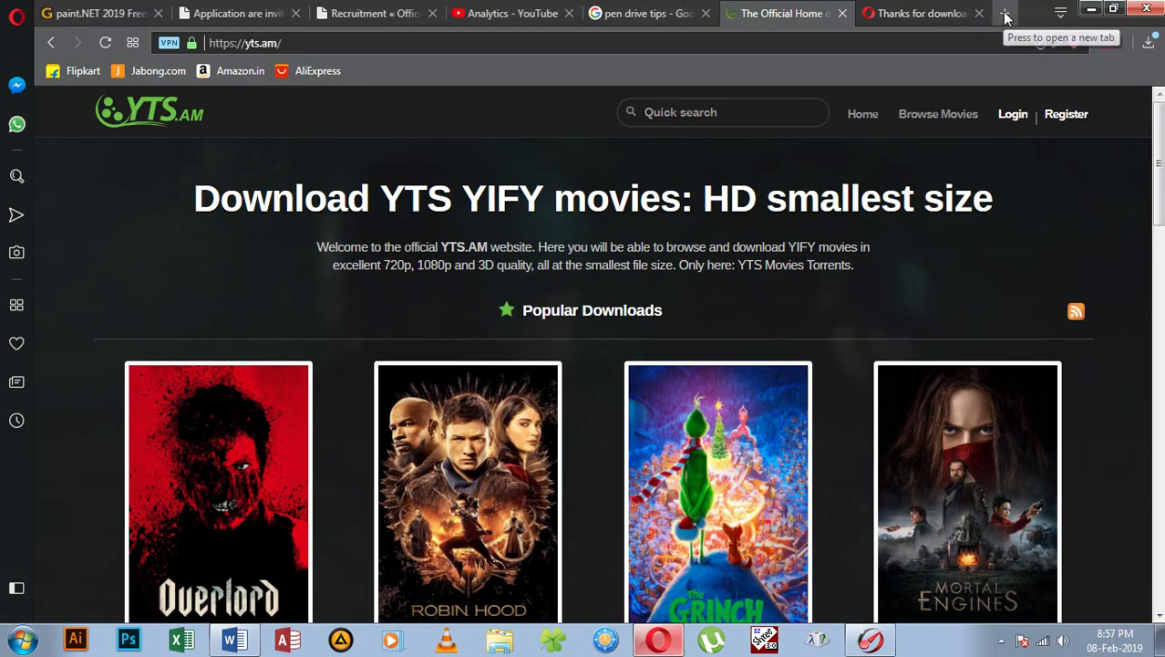
{"action": "left_click", "coordinate": [1006, 14]}
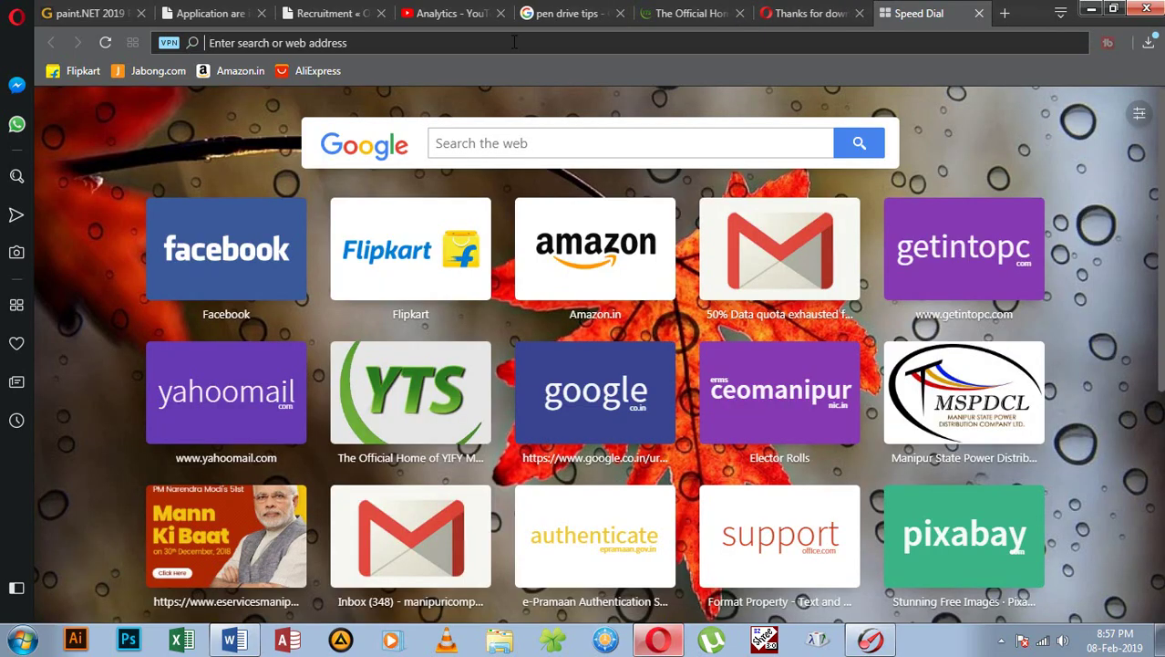
{"action": "type", "text": "gmail"}
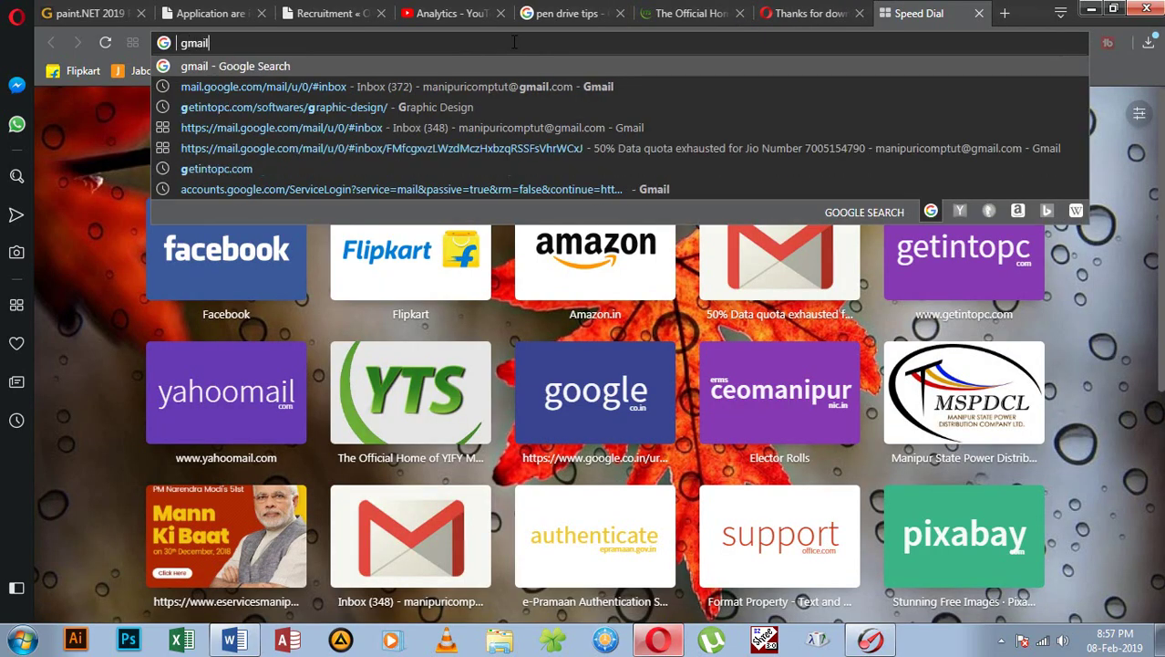
{"action": "type", "text": " sign u"}
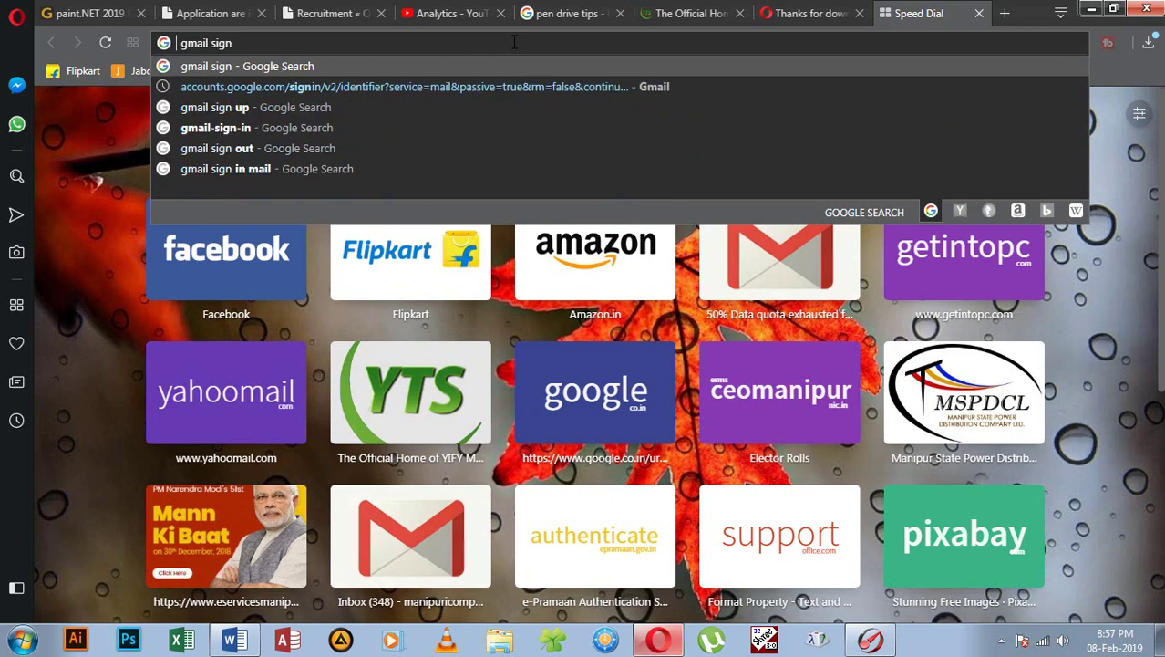
{"action": "type", "text": "p"}
{"action": "key", "text": "Return"}
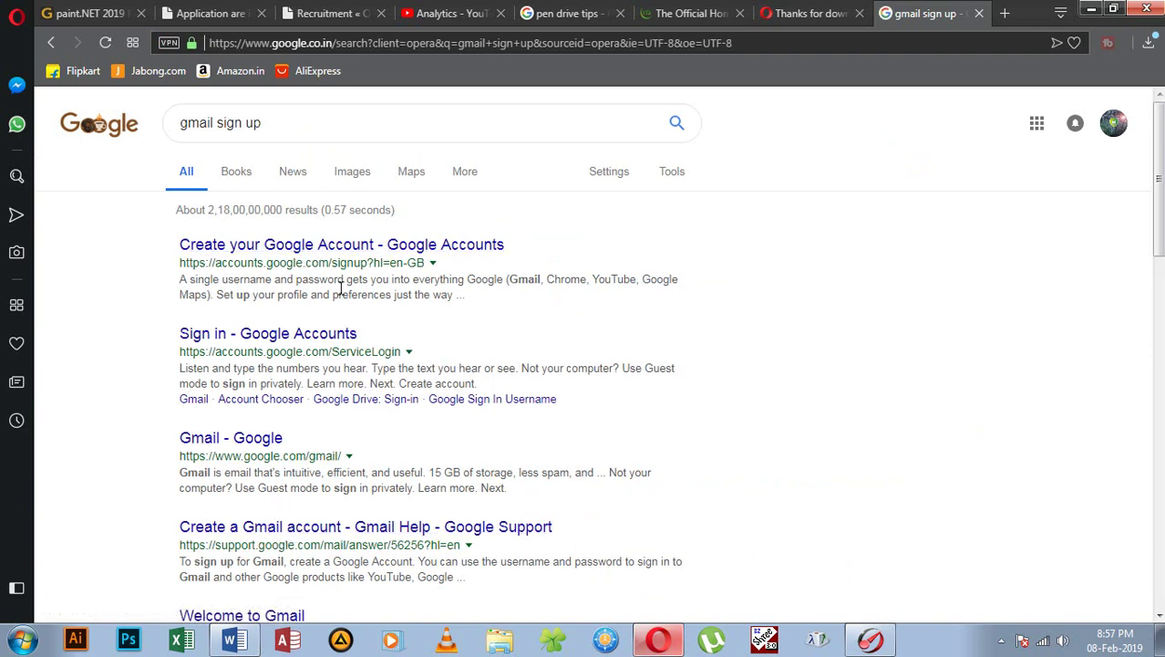
{"action": "left_click", "coordinate": [242, 252]}
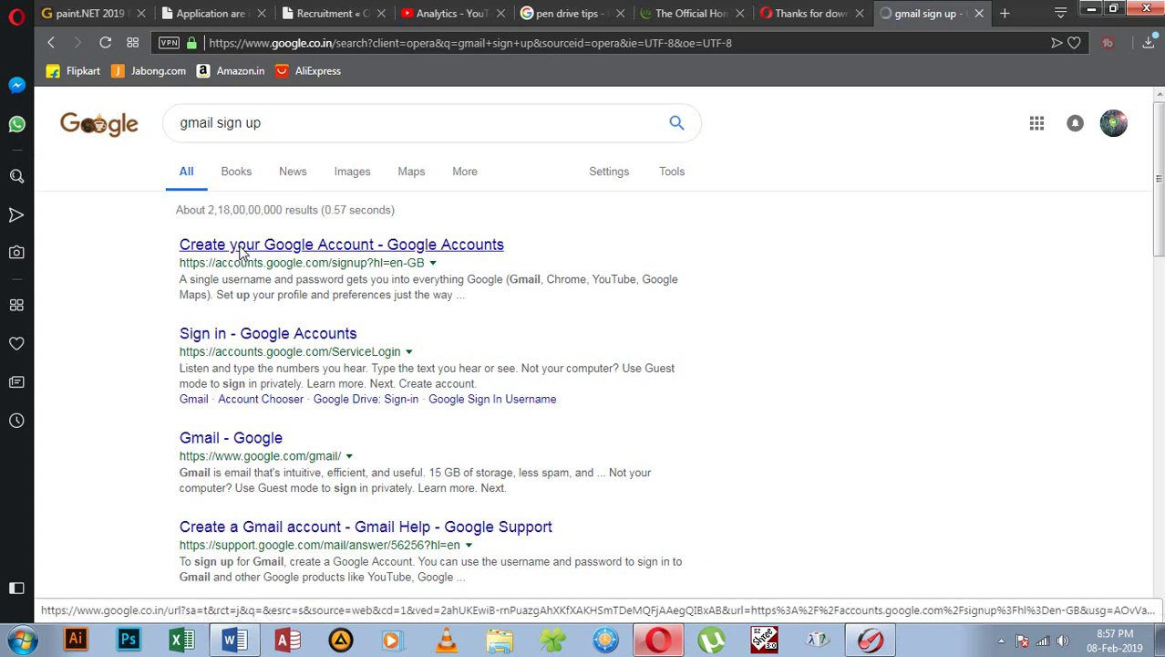
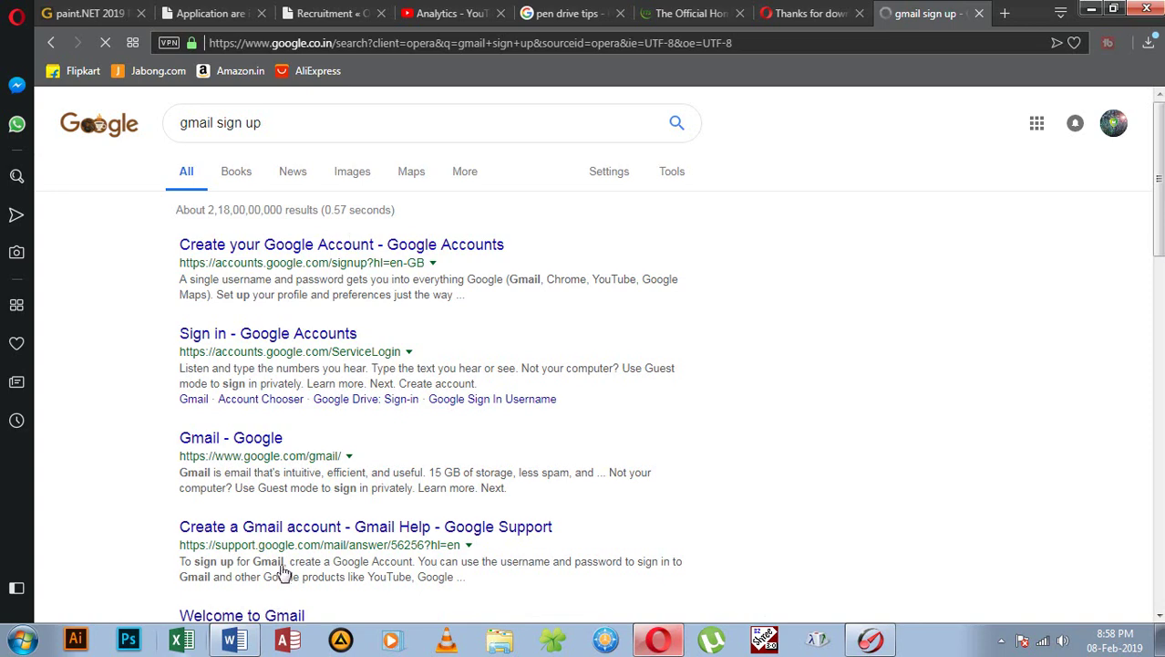
- Open the 'Create a Gmail account - Gmail Help' search result in a new tab and switch to it
{"action": "right_click", "coordinate": [330, 528]}
{"action": "left_click", "coordinate": [392, 359]}
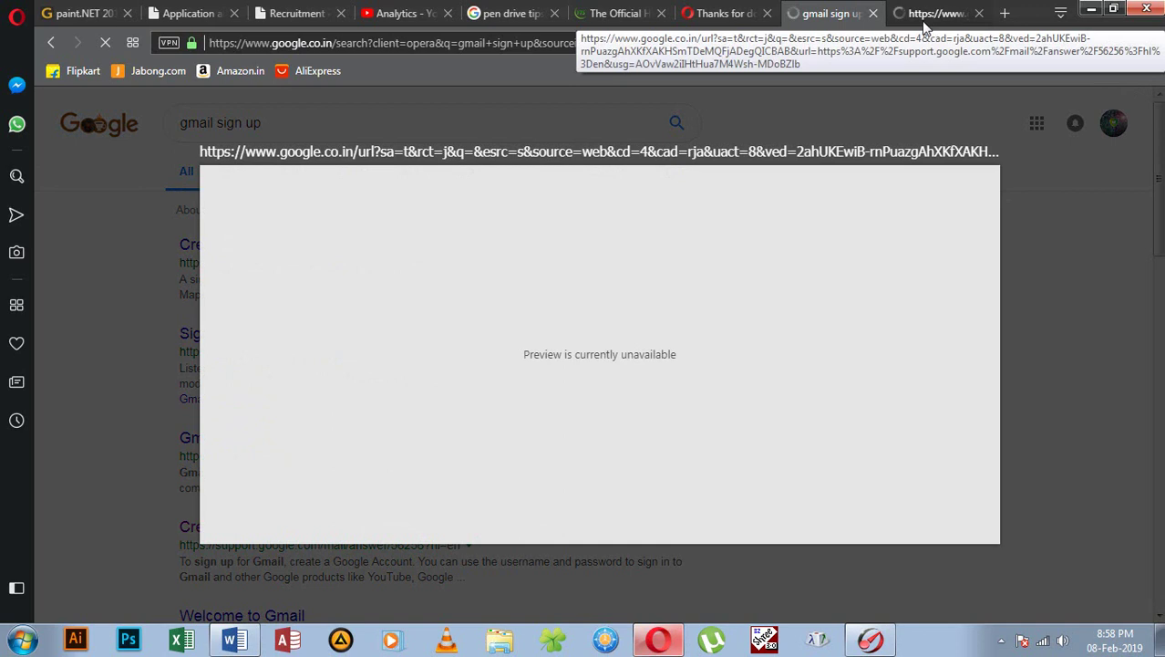
{"action": "left_click", "coordinate": [929, 17]}
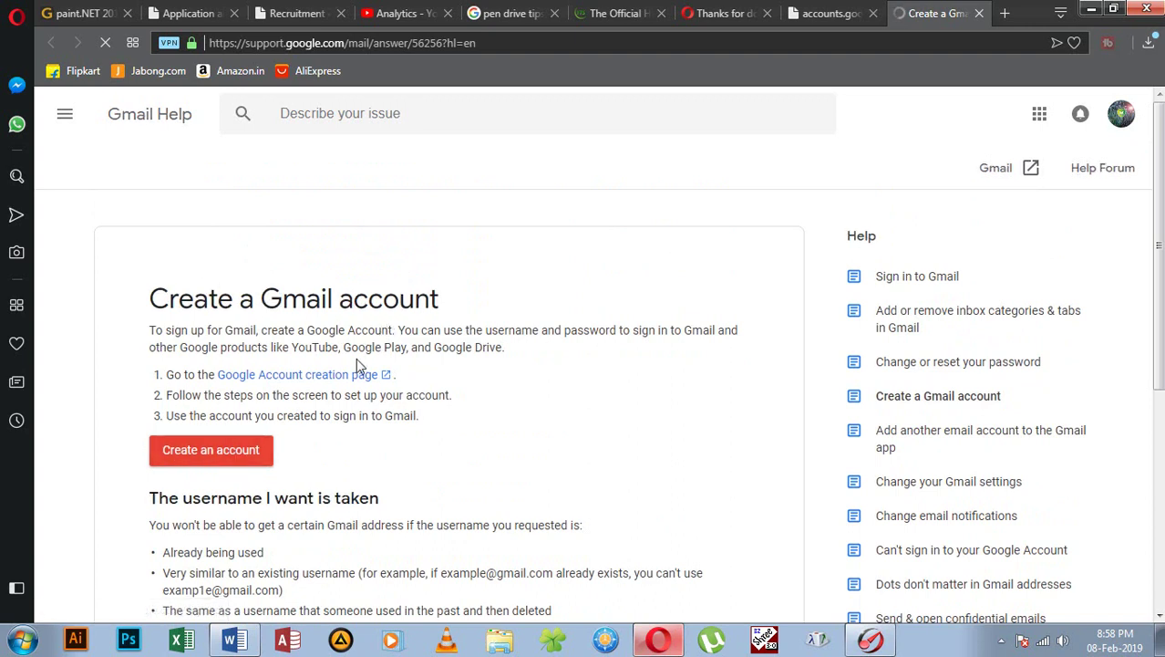
- Follow 'Create an account', turn off the browser VPN, and reload the failed sign-up page
{"action": "left_click", "coordinate": [208, 456]}
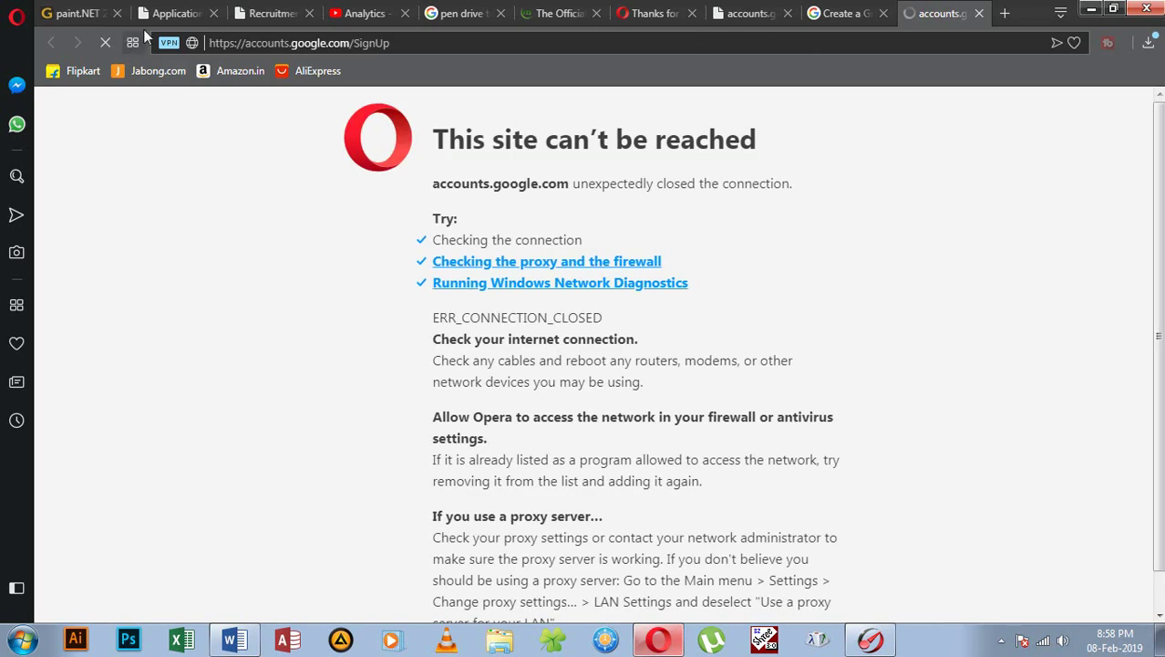
{"action": "left_click", "coordinate": [169, 43]}
{"action": "left_click", "coordinate": [181, 119]}
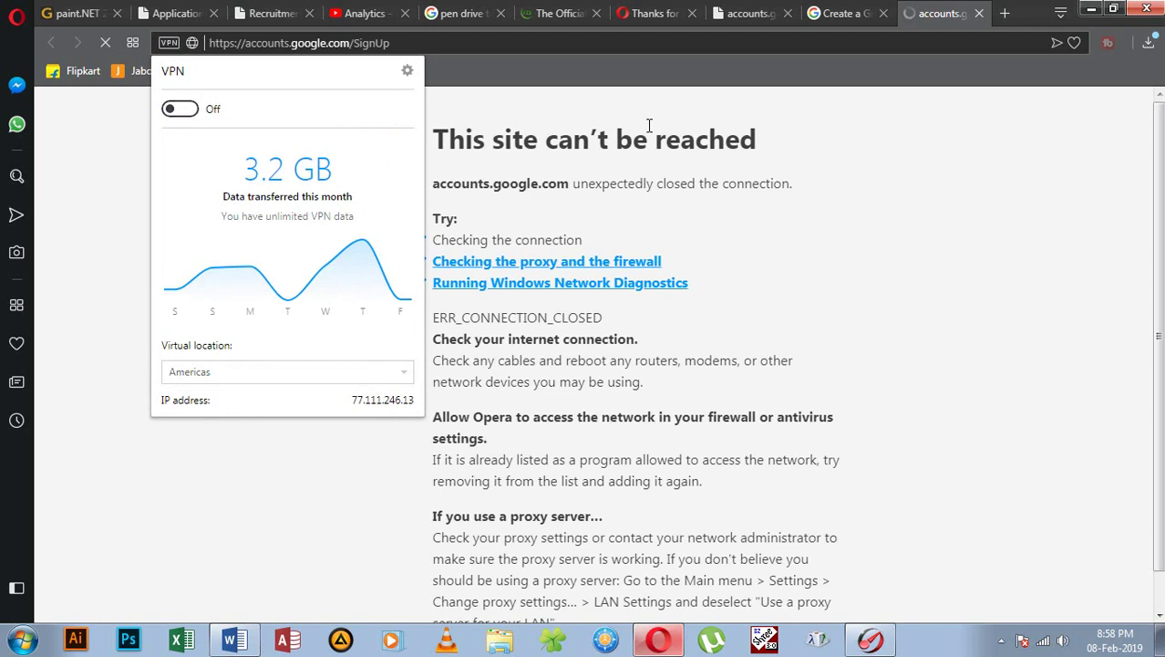
{"action": "left_click", "coordinate": [105, 44]}
{"action": "left_click", "coordinate": [105, 44]}
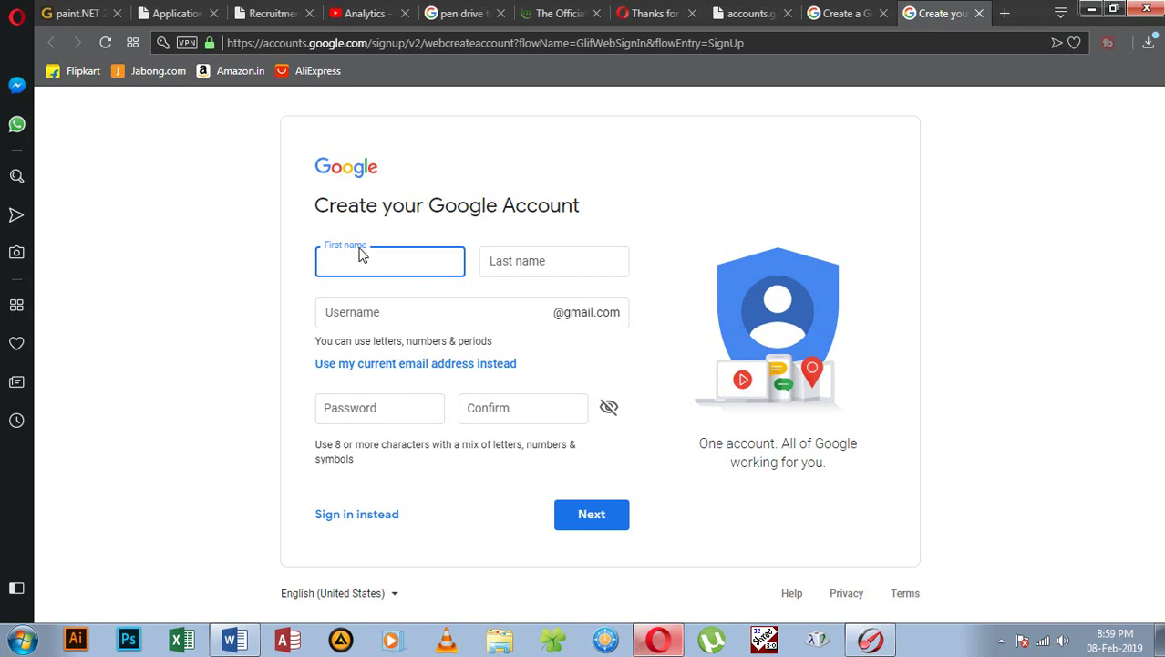
- Enter the account holder's first and last name, correcting the initial mistyped entries
{"action": "type", "text": "Abc"}
{"action": "key", "text": "Tab"}
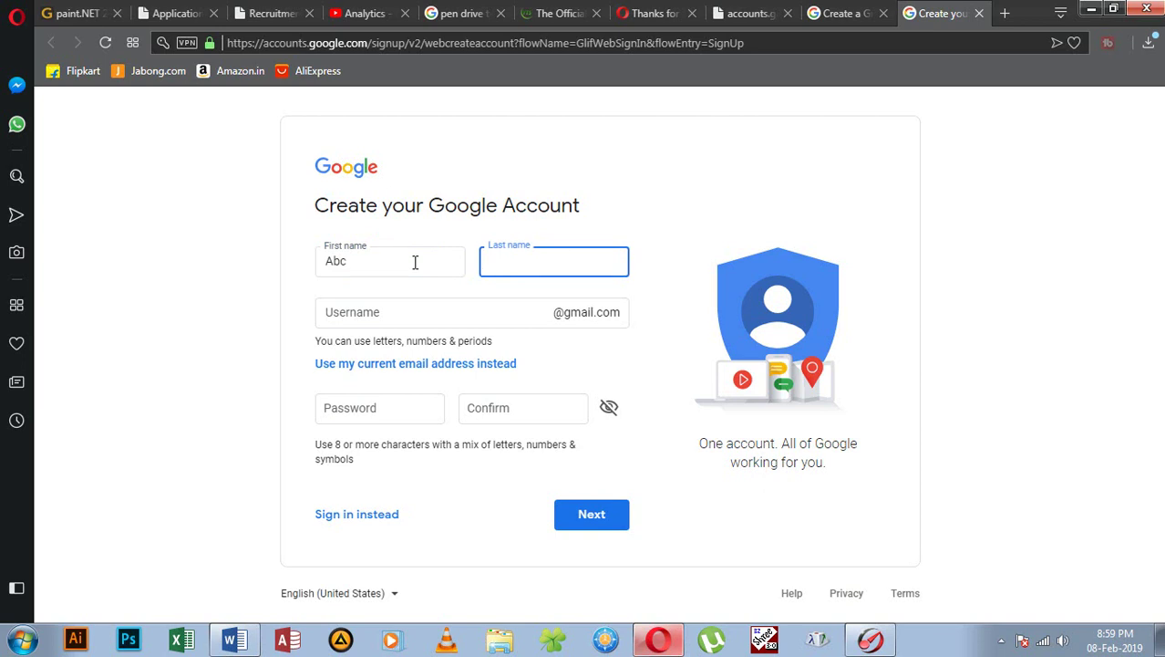
{"action": "type", "text": "xy"}
{"action": "key", "text": "BackSpace"}
{"action": "key", "text": "BackSpace"}
{"action": "left_click", "coordinate": [407, 269]}
{"action": "key", "text": "BackSpace"}
{"action": "key", "text": "BackSpace"}
{"action": "key", "text": "BackSpace"}
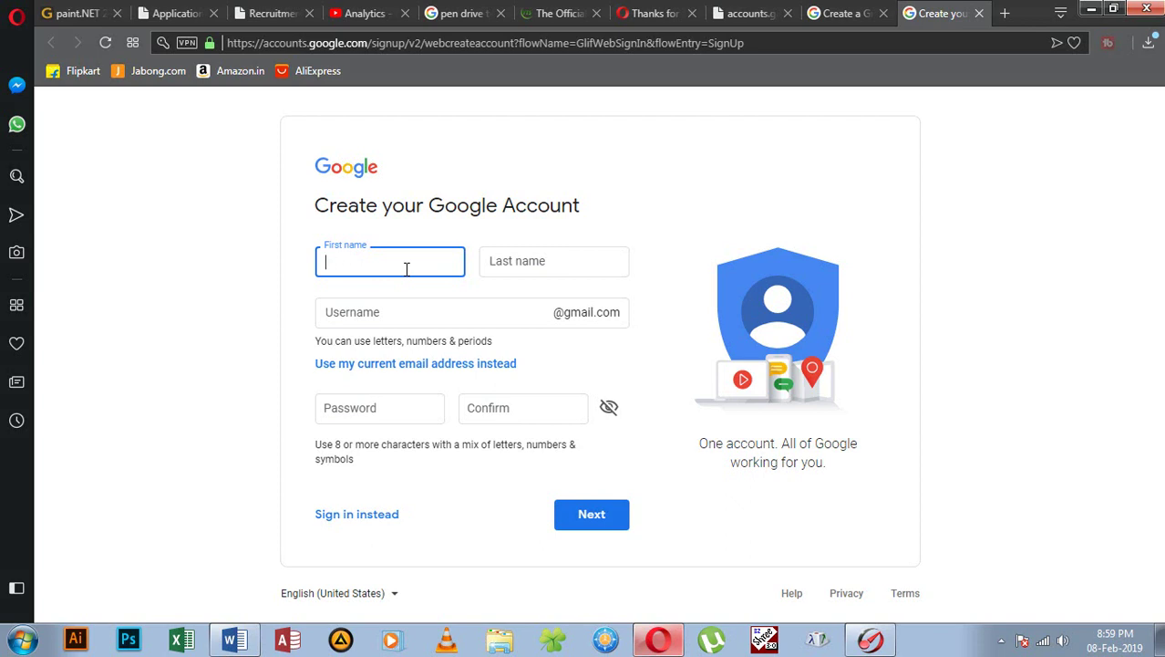
{"action": "key", "text": "Tab"}
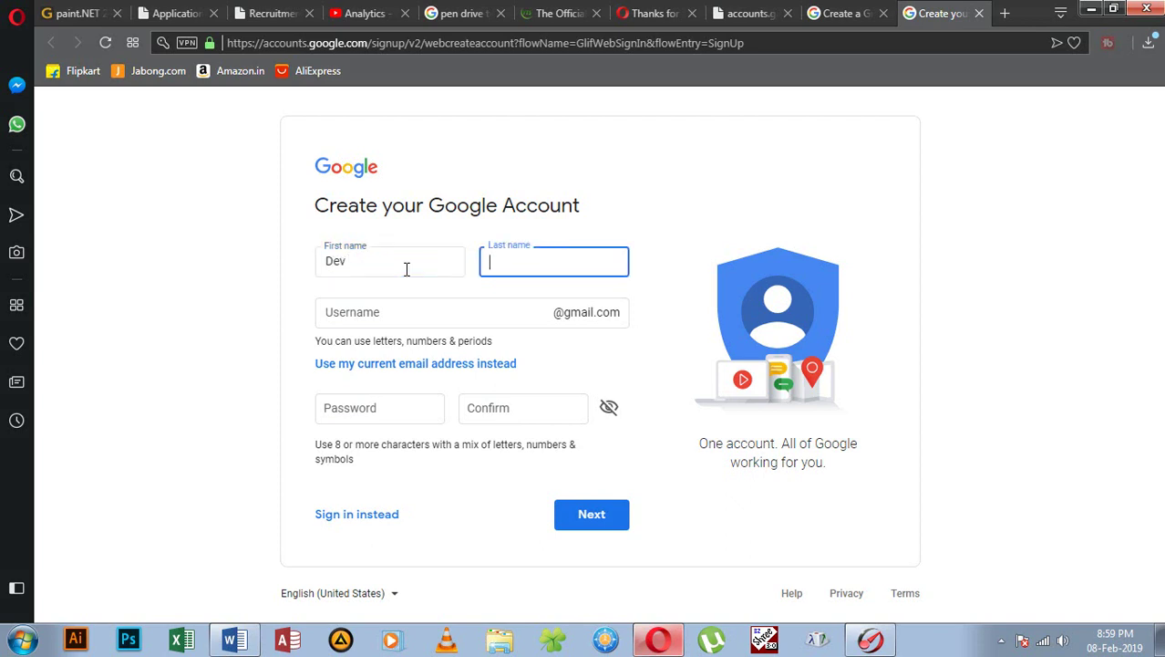
- Choose a Gmail username and type the account password, moving to the Confirm field
{"action": "key", "text": "Tab"}
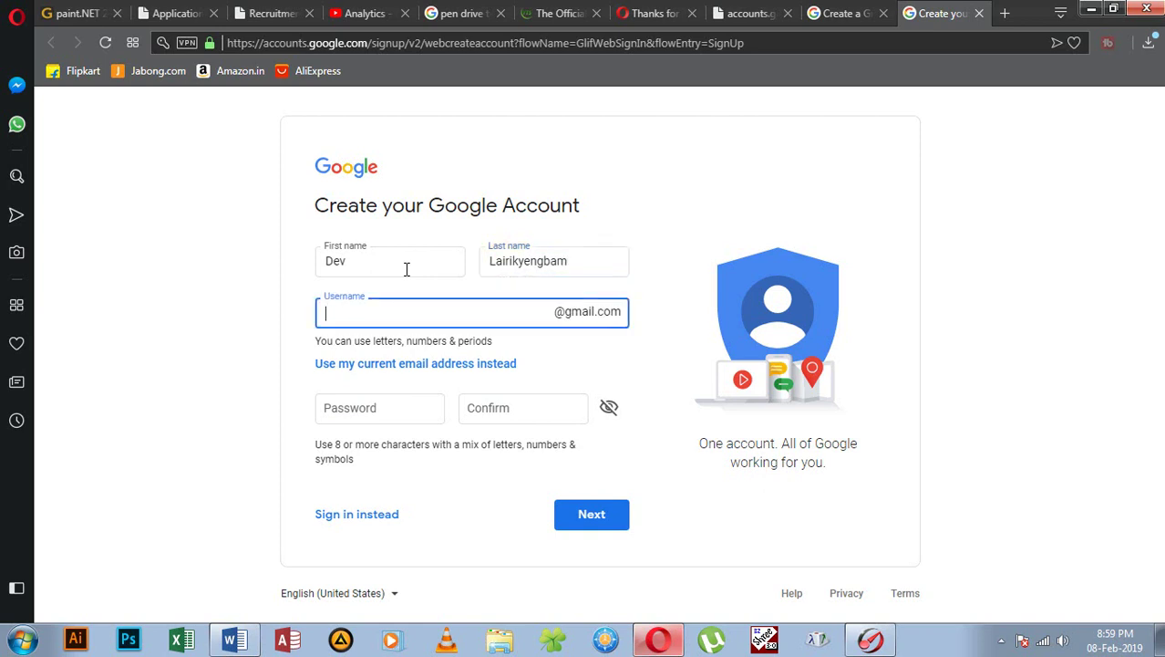
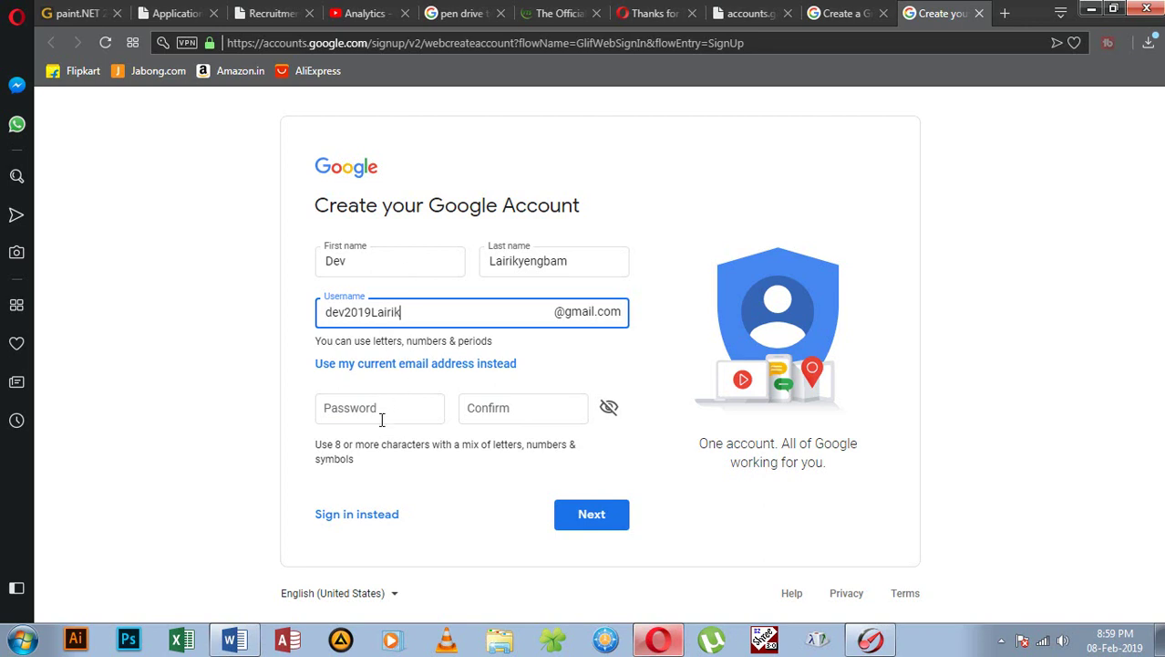
{"action": "left_click", "coordinate": [352, 412]}
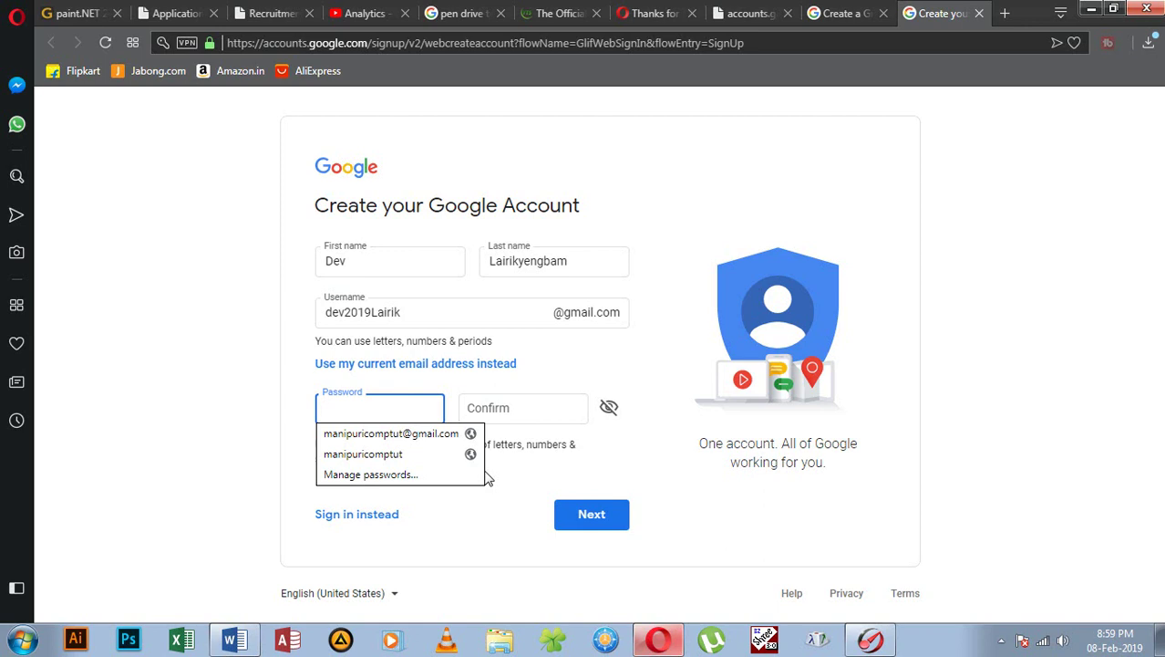
{"action": "type", "text": "•••"}
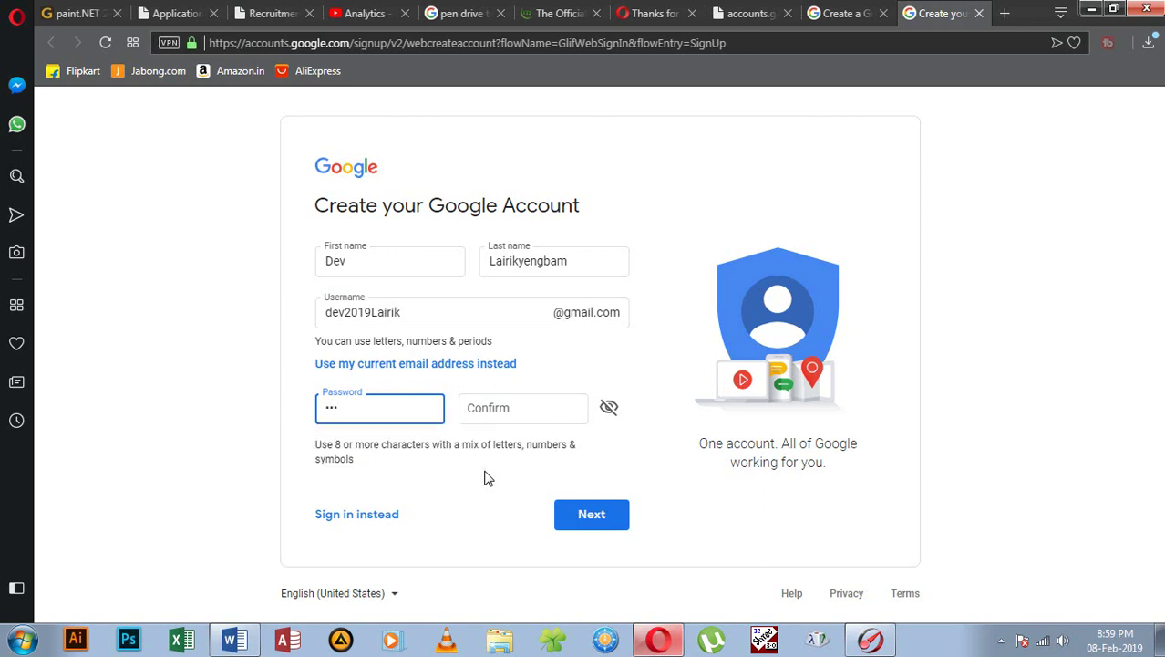
{"action": "type", "text": "•••••••••"}
{"action": "key", "text": "Tab"}
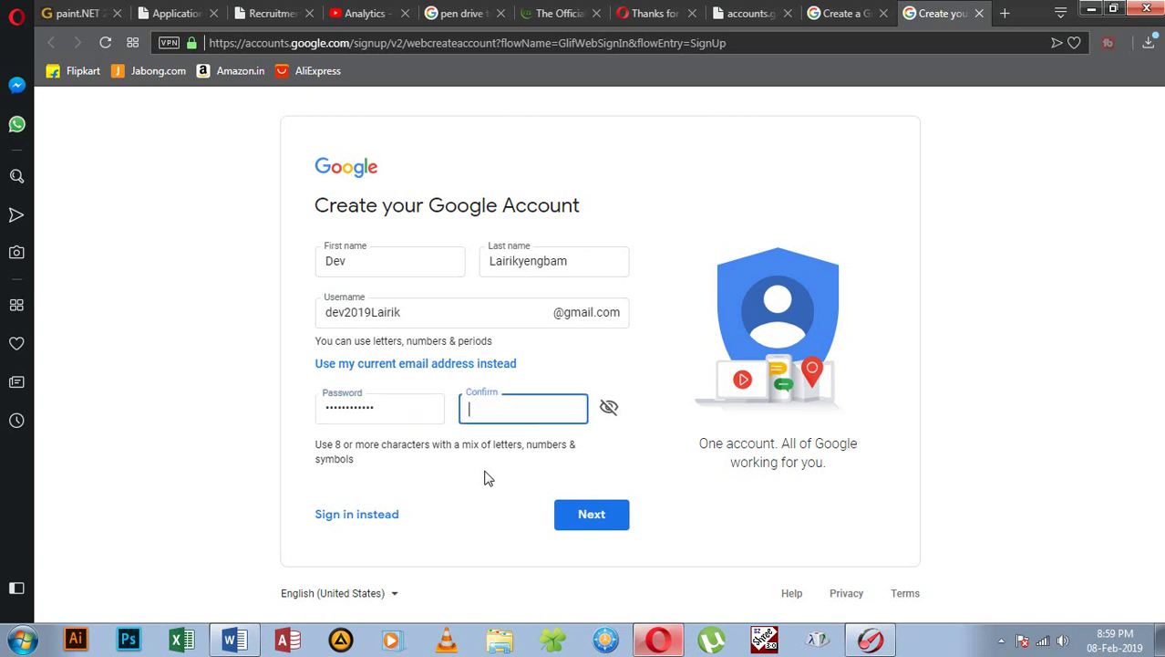
{"action": "type", "text": "•••••••••••••"}
- Submit the name form, then enter the phone number and a January 1, 1978 birthday
{"action": "left_click", "coordinate": [602, 520]}
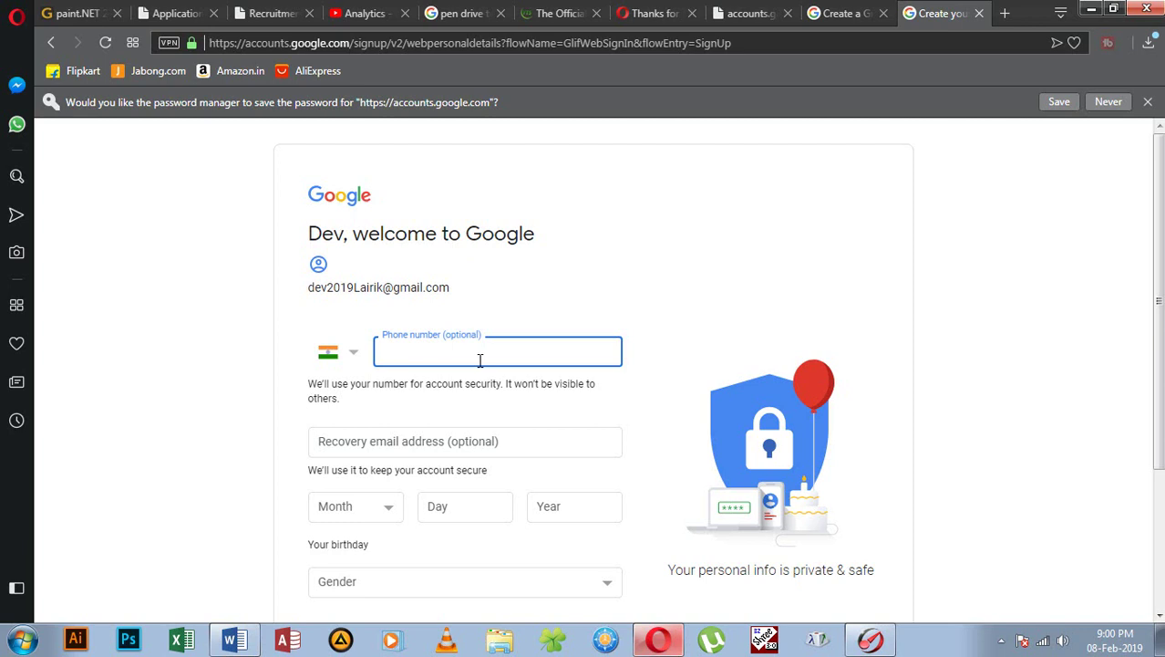
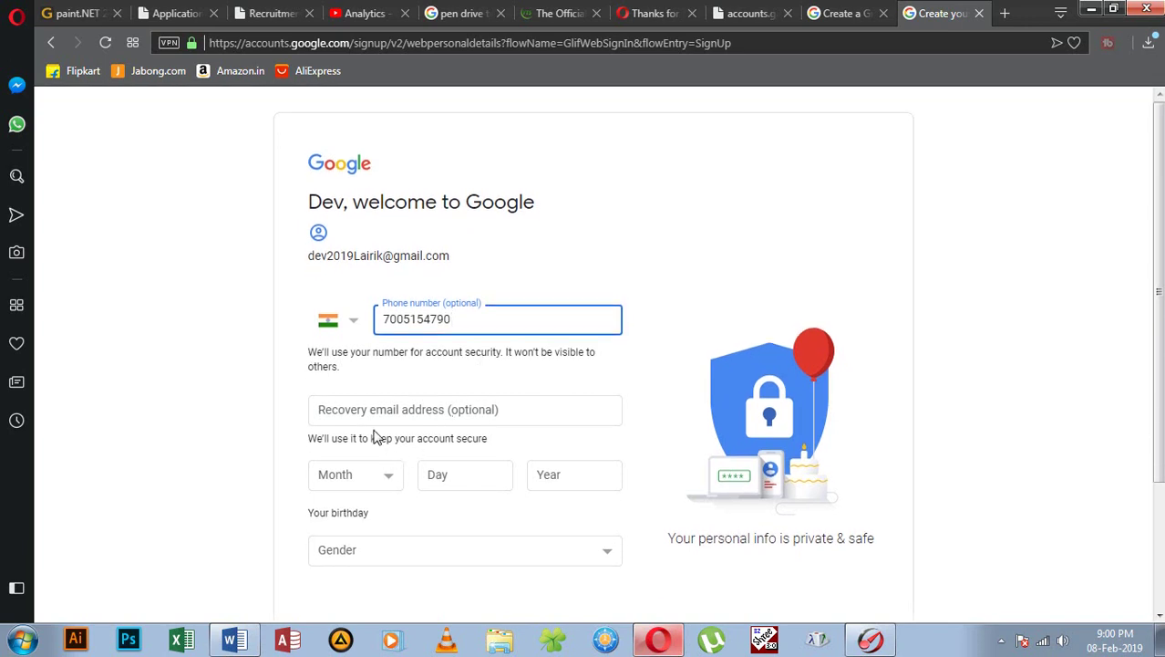
{"action": "left_click", "coordinate": [383, 477]}
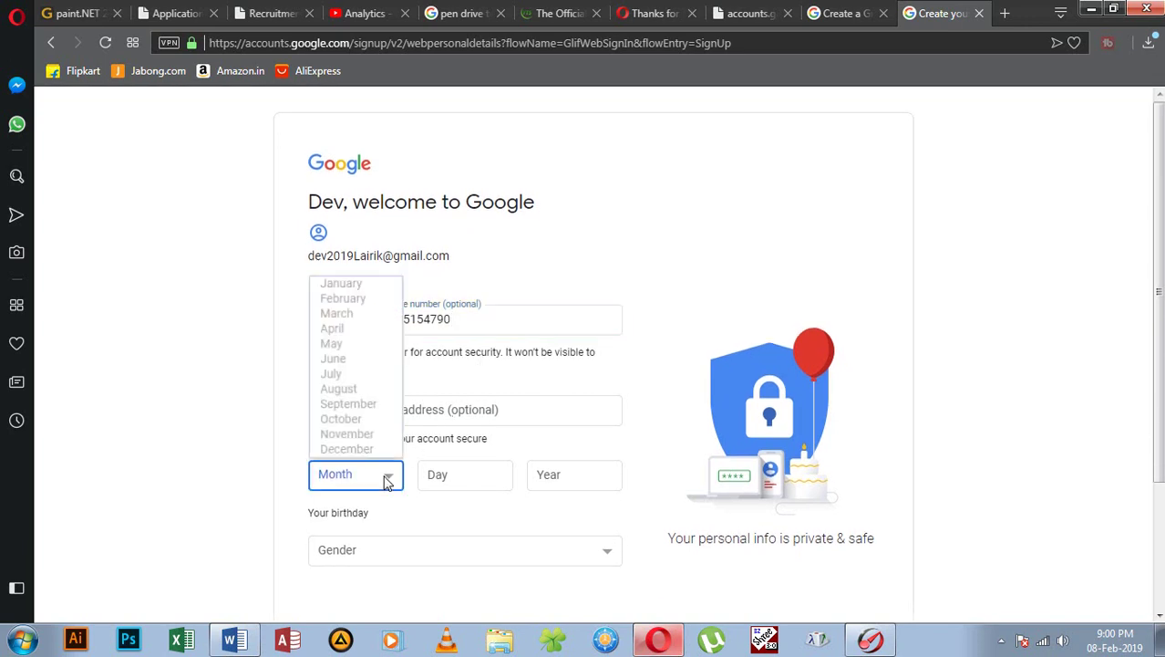
{"action": "left_click", "coordinate": [370, 286]}
{"action": "left_click", "coordinate": [439, 475]}
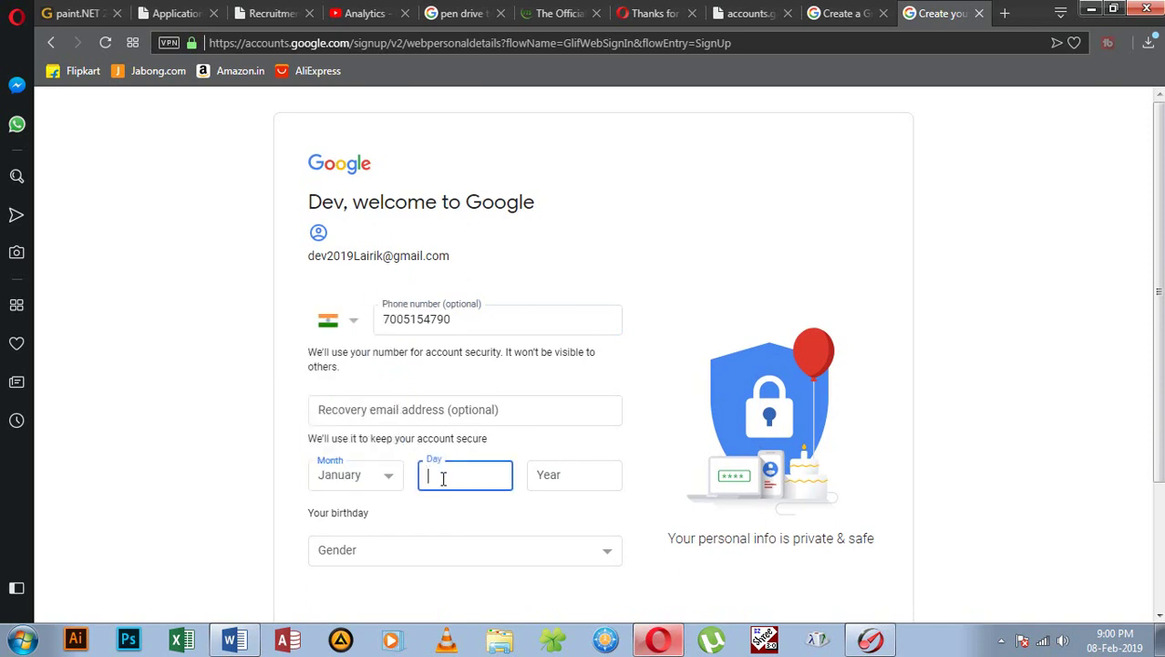
{"action": "type", "text": "1"}
{"action": "left_click", "coordinate": [539, 476]}
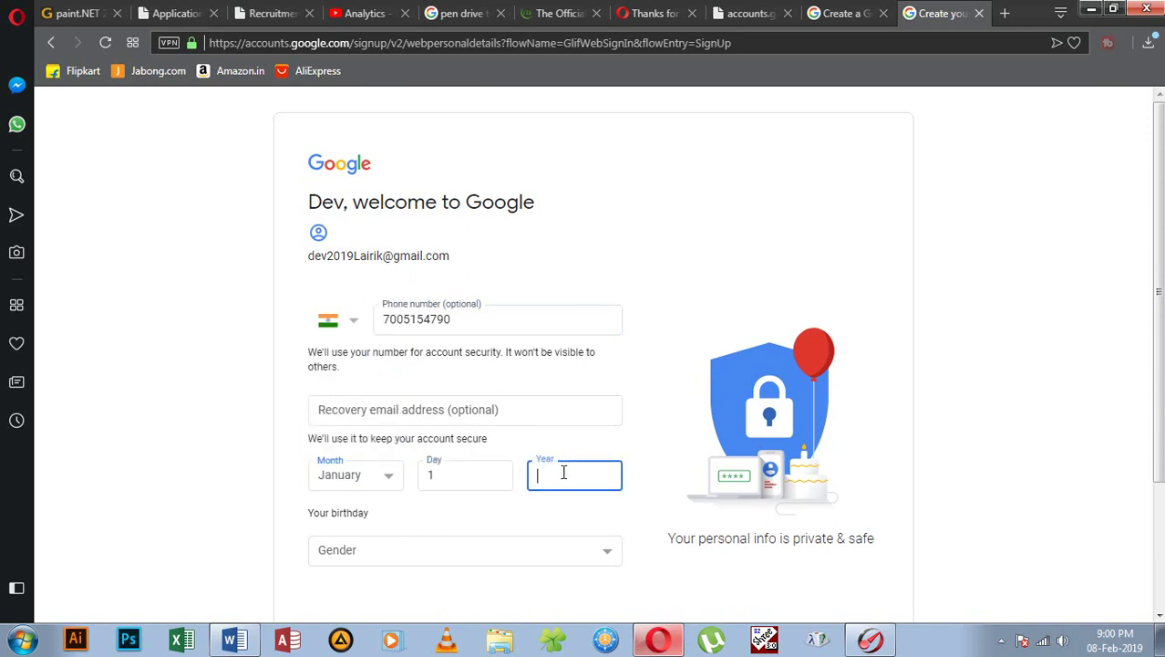
{"action": "type", "text": "1978"}
- Set the gender to Male and submit the birthday and gender details
{"action": "left_click", "coordinate": [424, 550]}
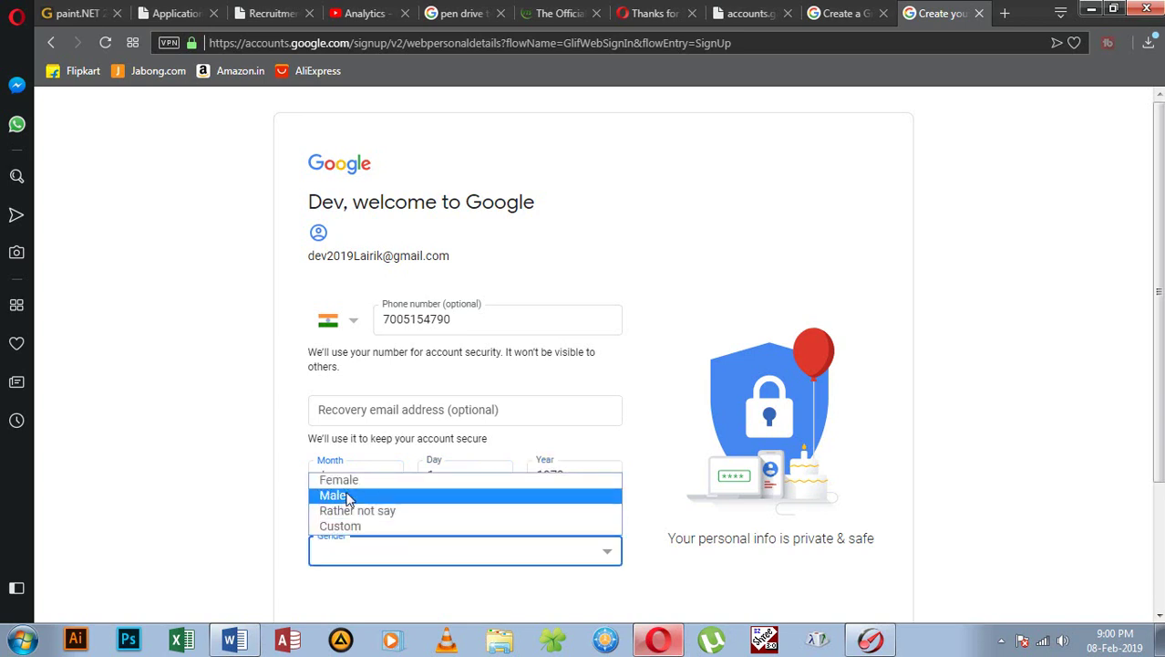
{"action": "left_click", "coordinate": [334, 495]}
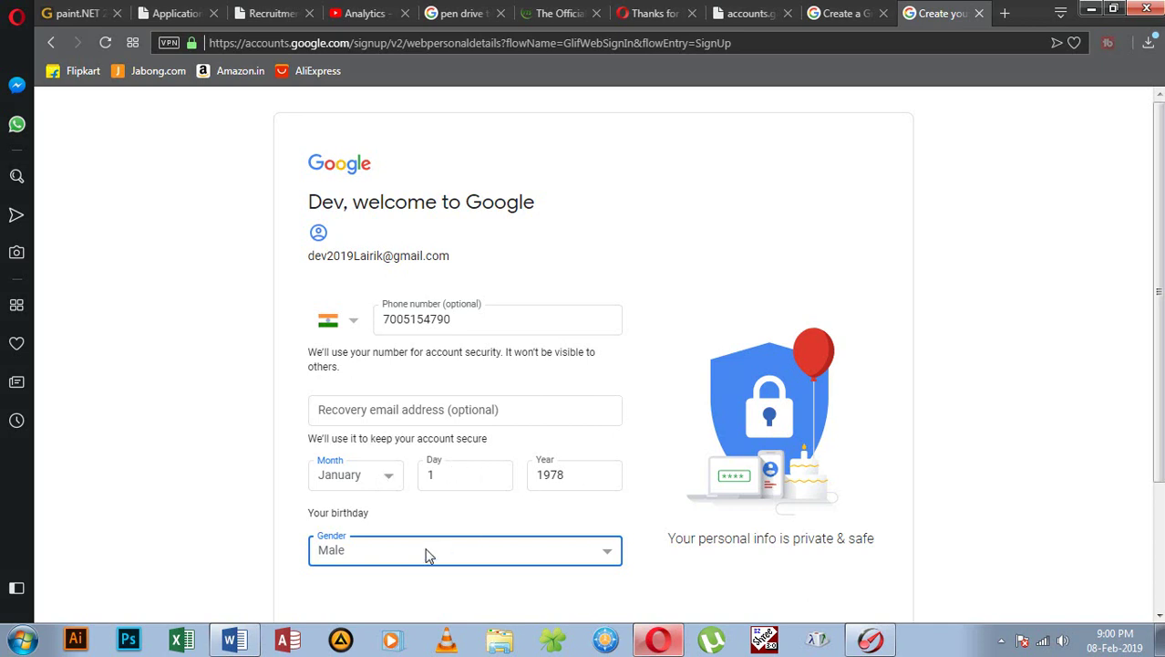
{"action": "left_click", "coordinate": [606, 556]}
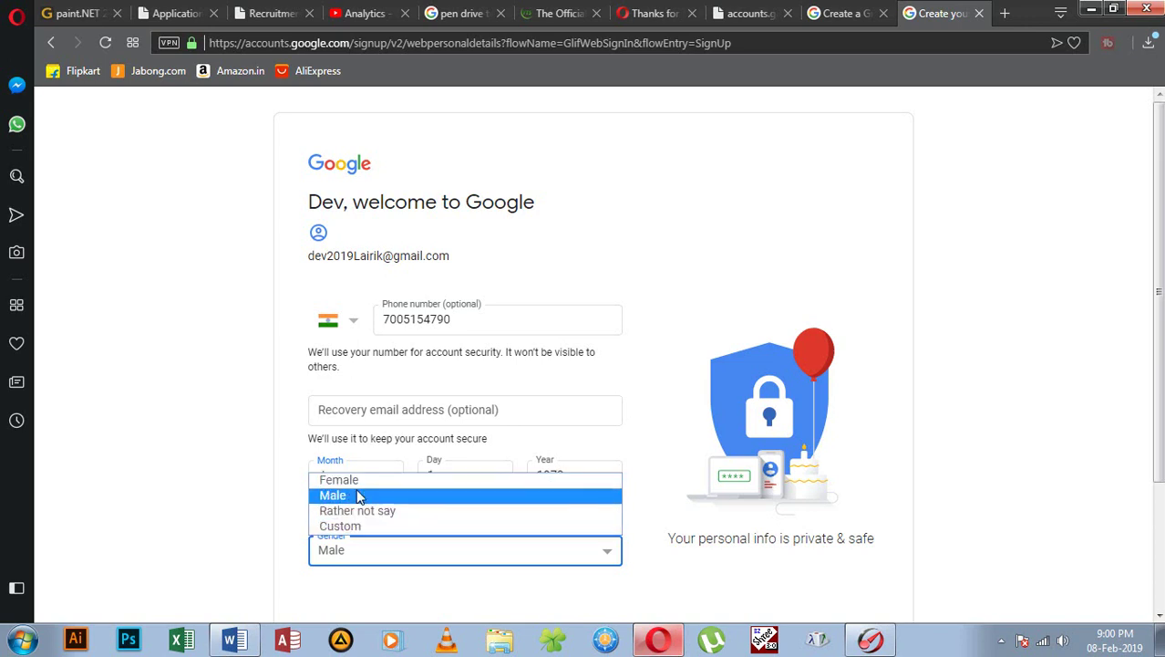
{"action": "left_click", "coordinate": [358, 495]}
{"action": "scroll", "coordinate": [721, 483], "scroll_direction": "down", "scroll_amount": 2}
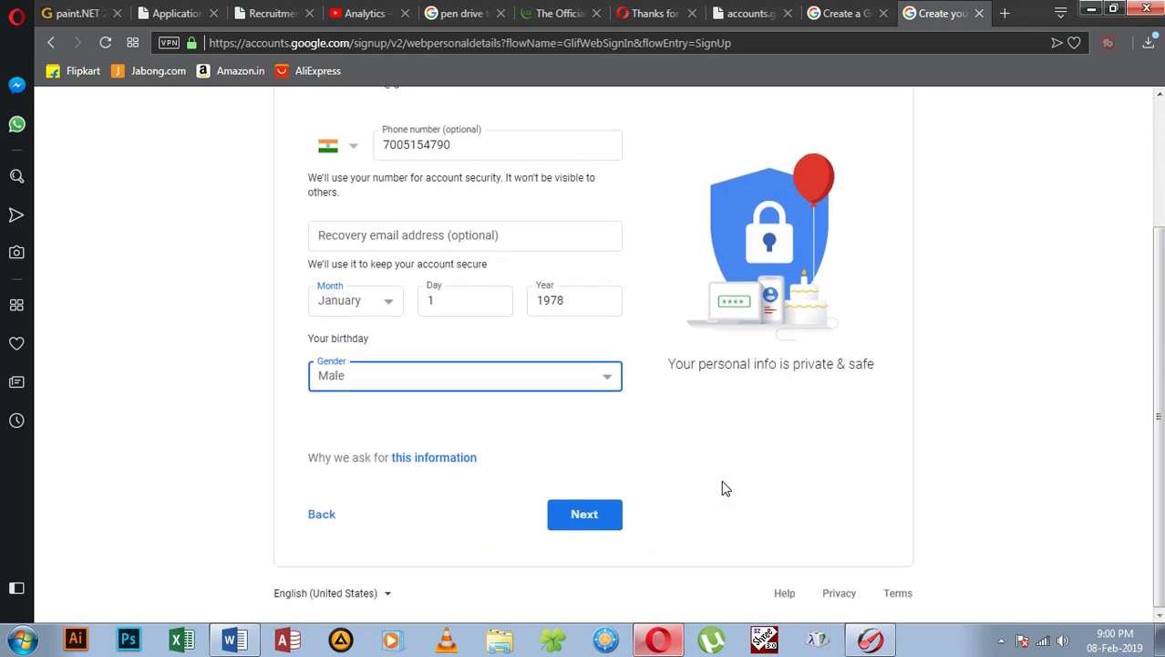
{"action": "left_click", "coordinate": [583, 514]}
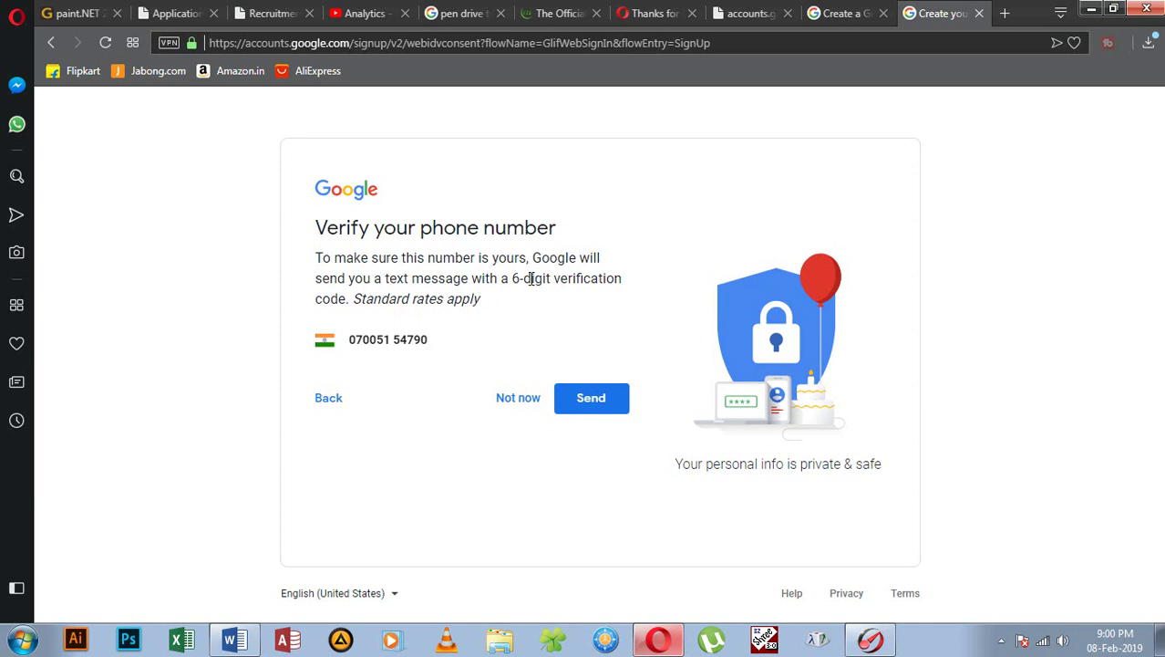
- Have the code texted to the phone, enter the 6-digit verification code and verify
{"action": "left_click_drag", "start_coordinate": [350, 338], "coordinate": [445, 348]}
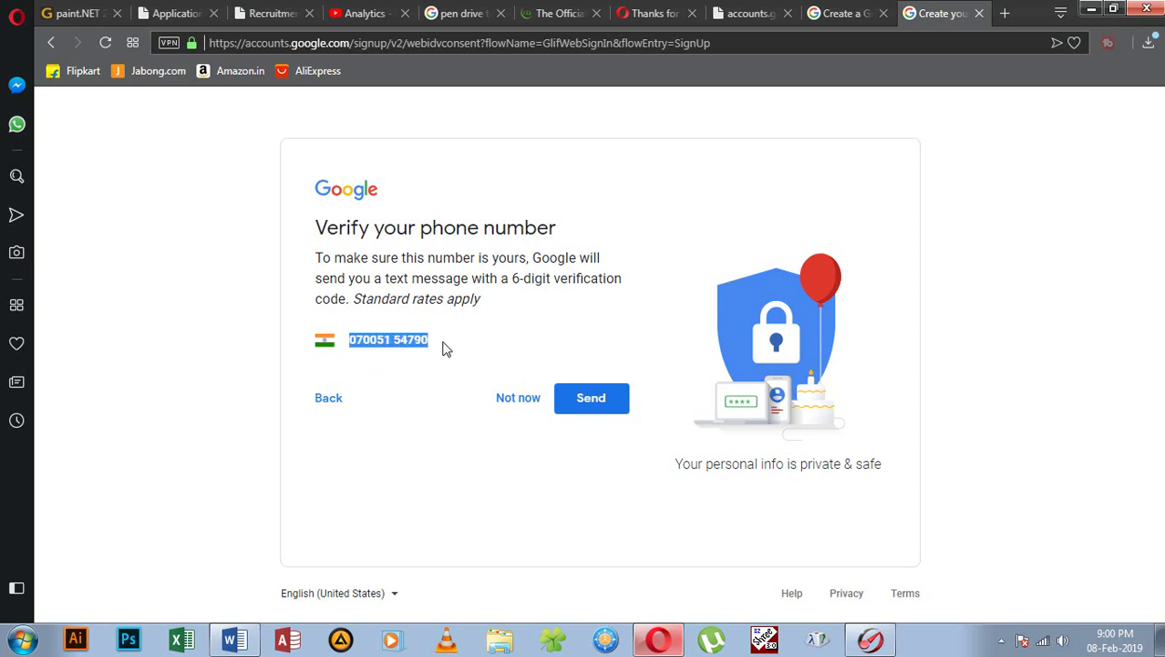
{"action": "left_click", "coordinate": [445, 350]}
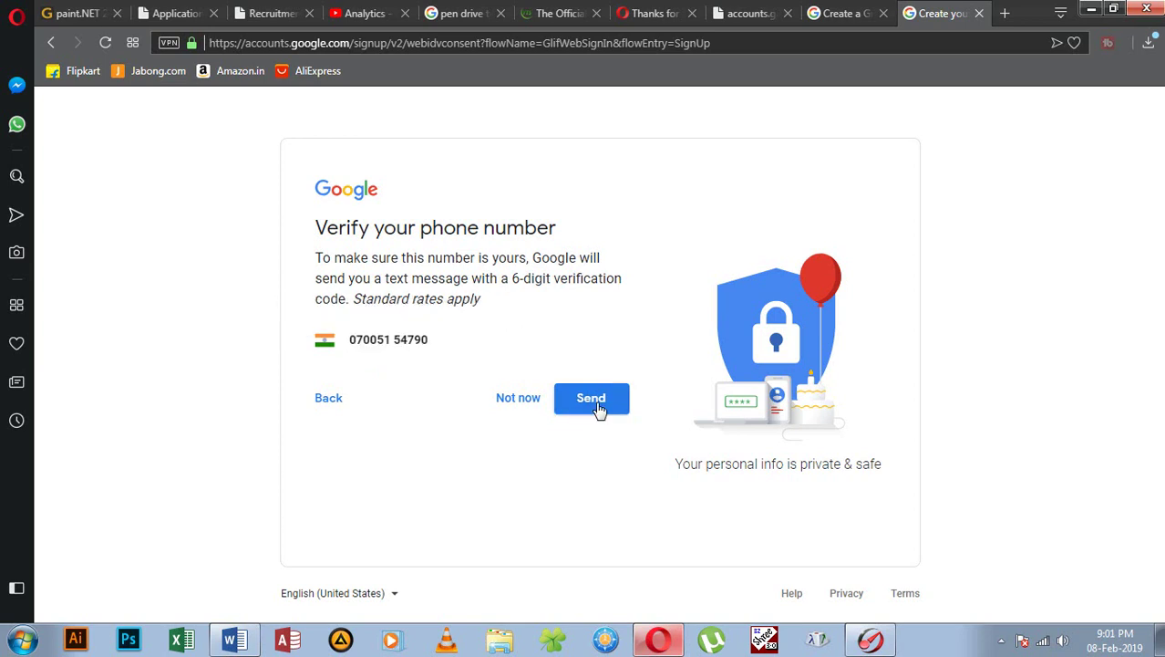
{"action": "left_click", "coordinate": [598, 408]}
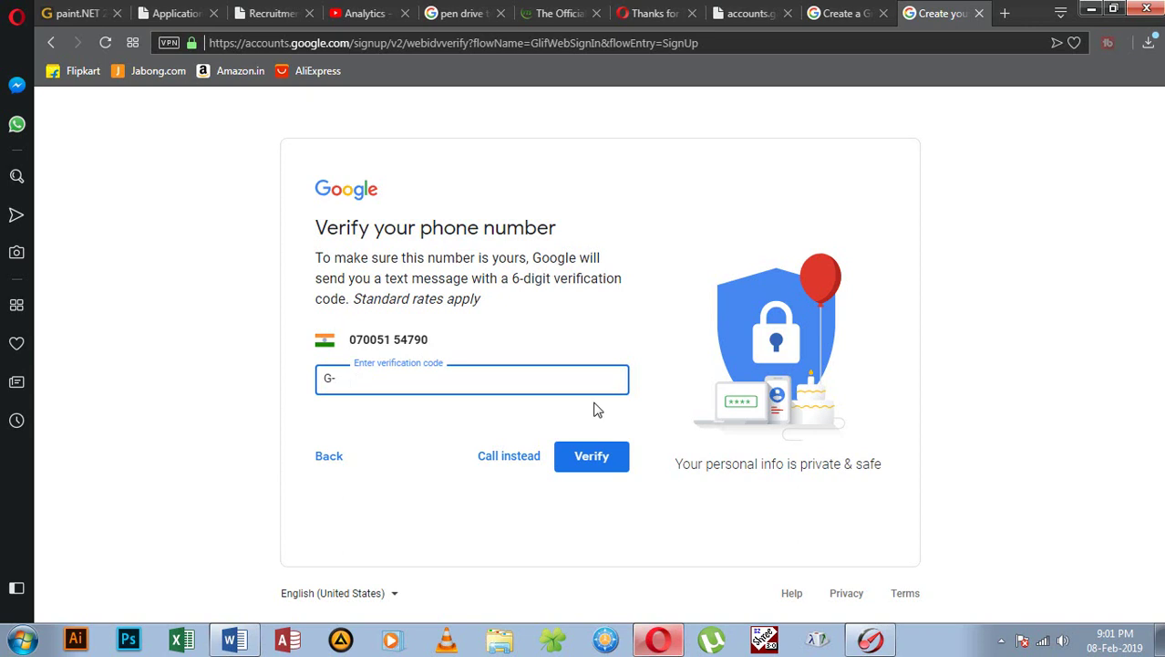
{"action": "left_click", "coordinate": [593, 466]}
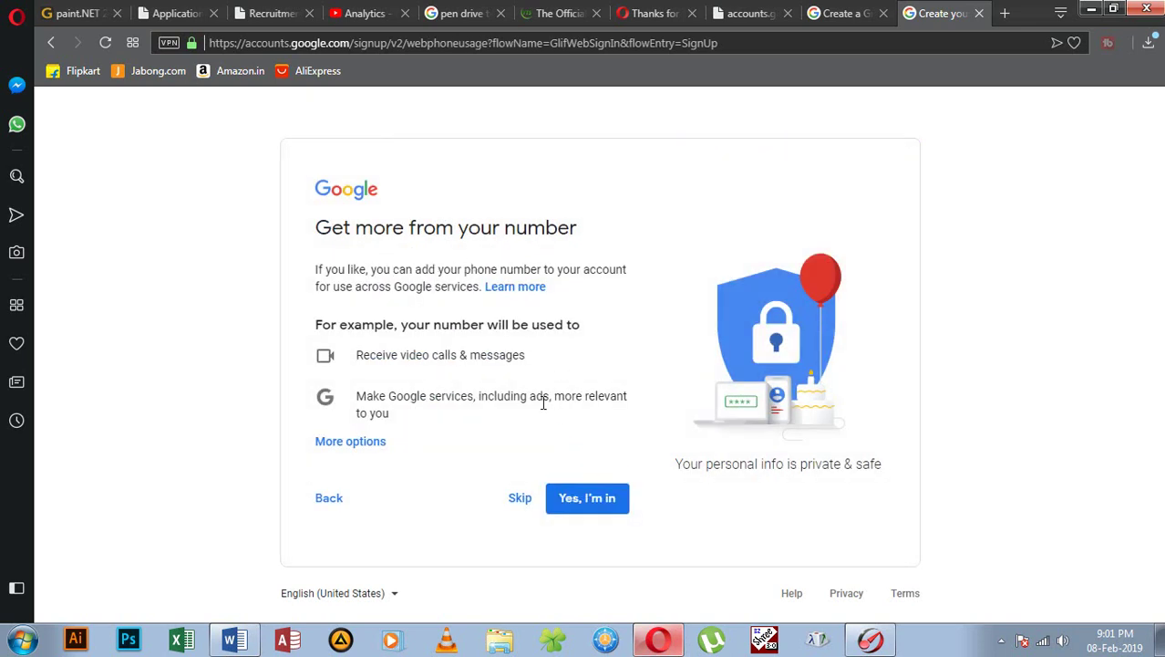
- Accept 'Yes, I'm in' for the number, scroll through the terms, and agree to Privacy and Terms
{"action": "left_click", "coordinate": [592, 507]}
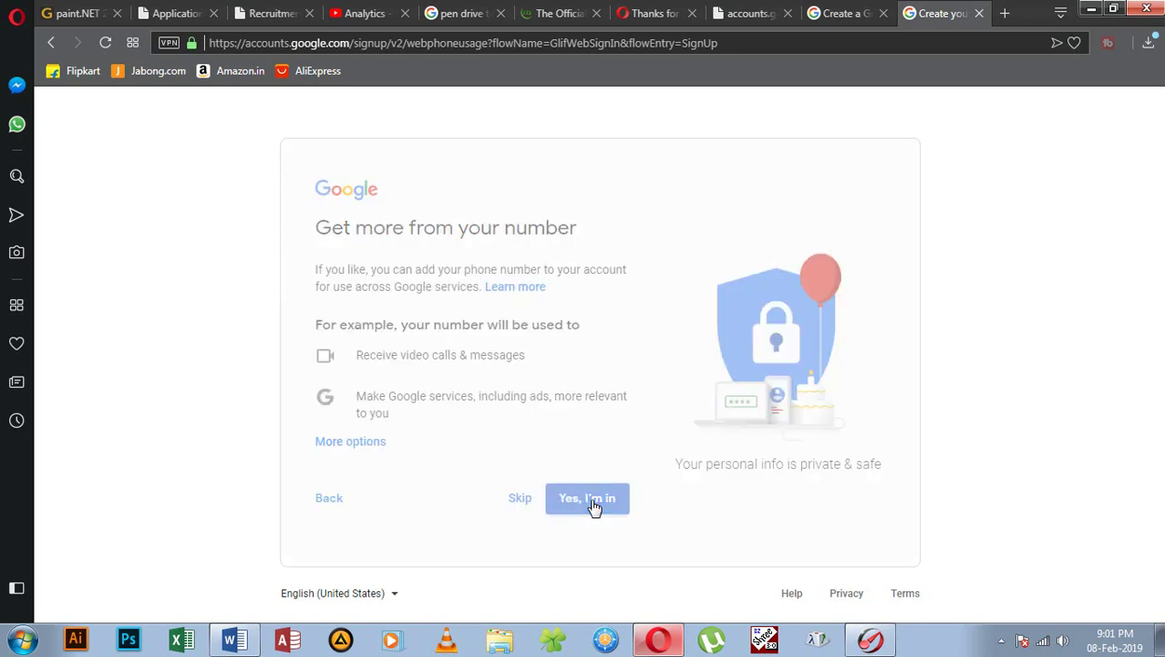
{"action": "scroll", "coordinate": [643, 419], "scroll_direction": "down", "scroll_amount": 1}
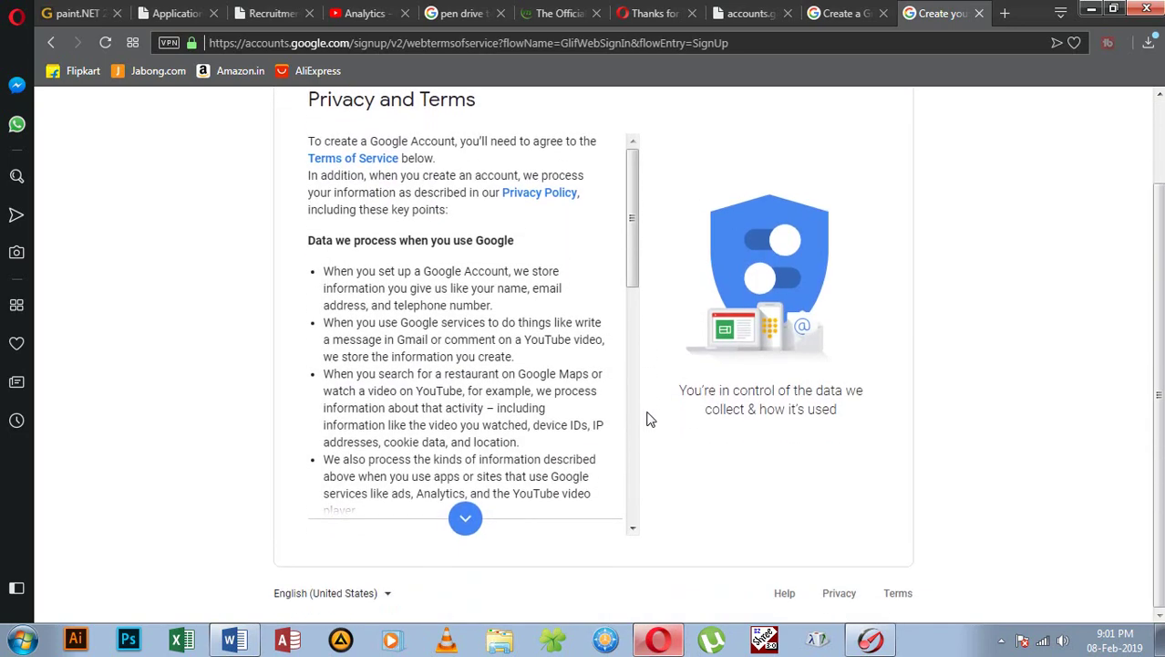
{"action": "left_click", "coordinate": [467, 524]}
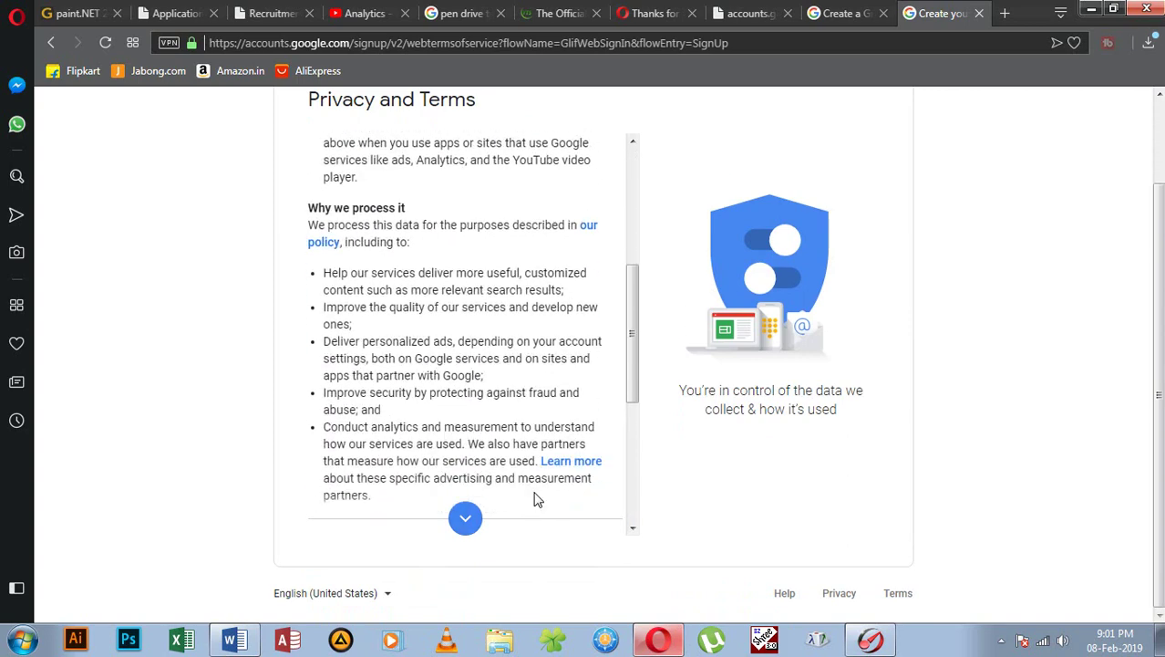
{"action": "left_click", "coordinate": [467, 524]}
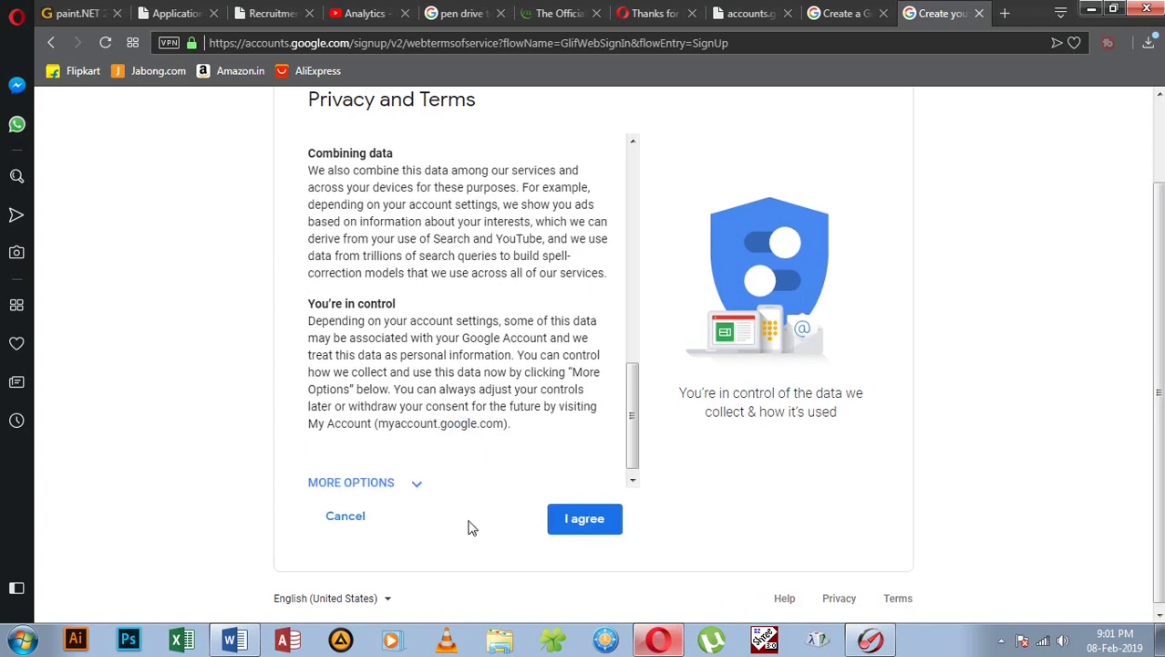
{"action": "left_click", "coordinate": [573, 521]}
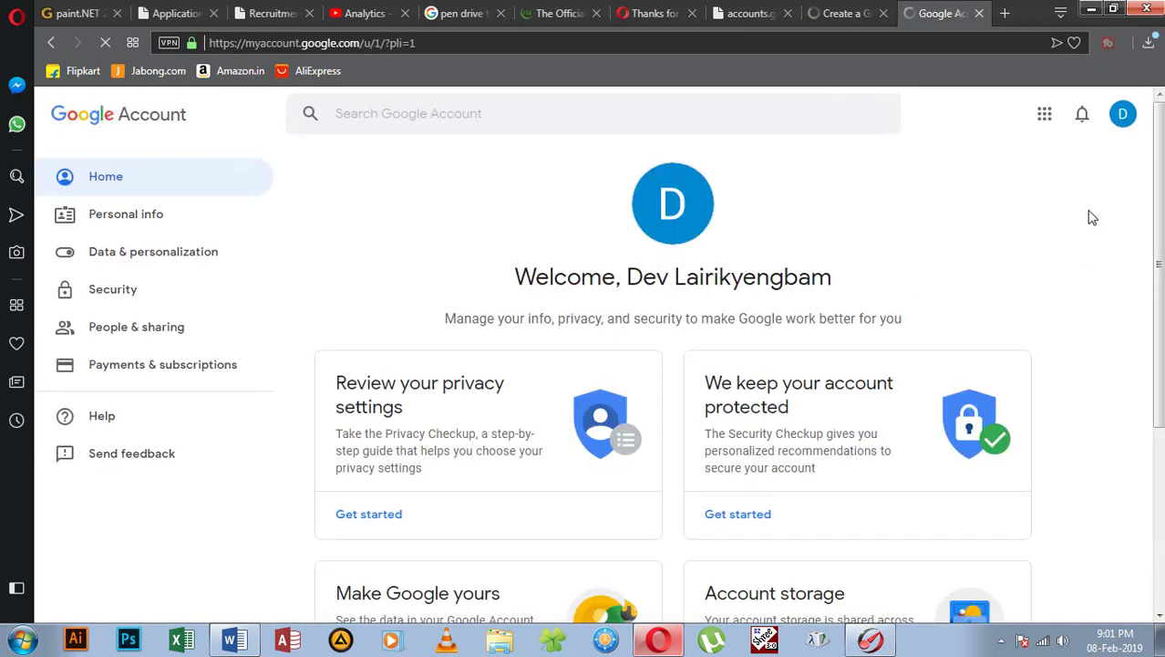
- Check the signed-in account, then launch Gmail from the Google apps grid
{"action": "left_click", "coordinate": [1122, 115]}
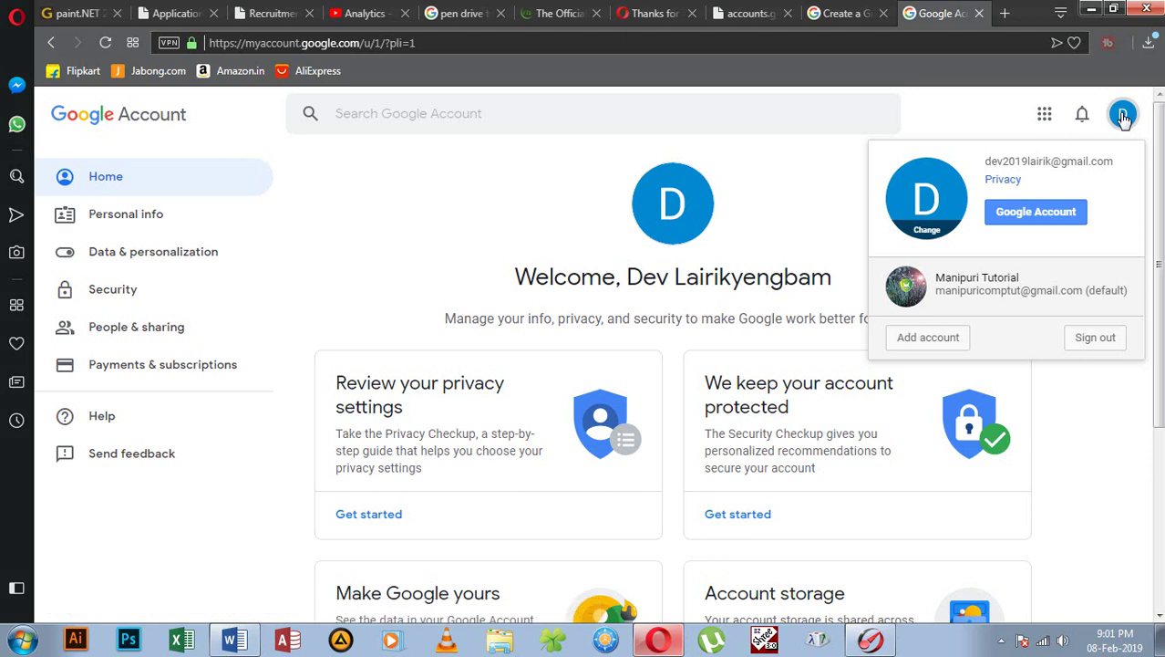
{"action": "left_click", "coordinate": [1044, 113]}
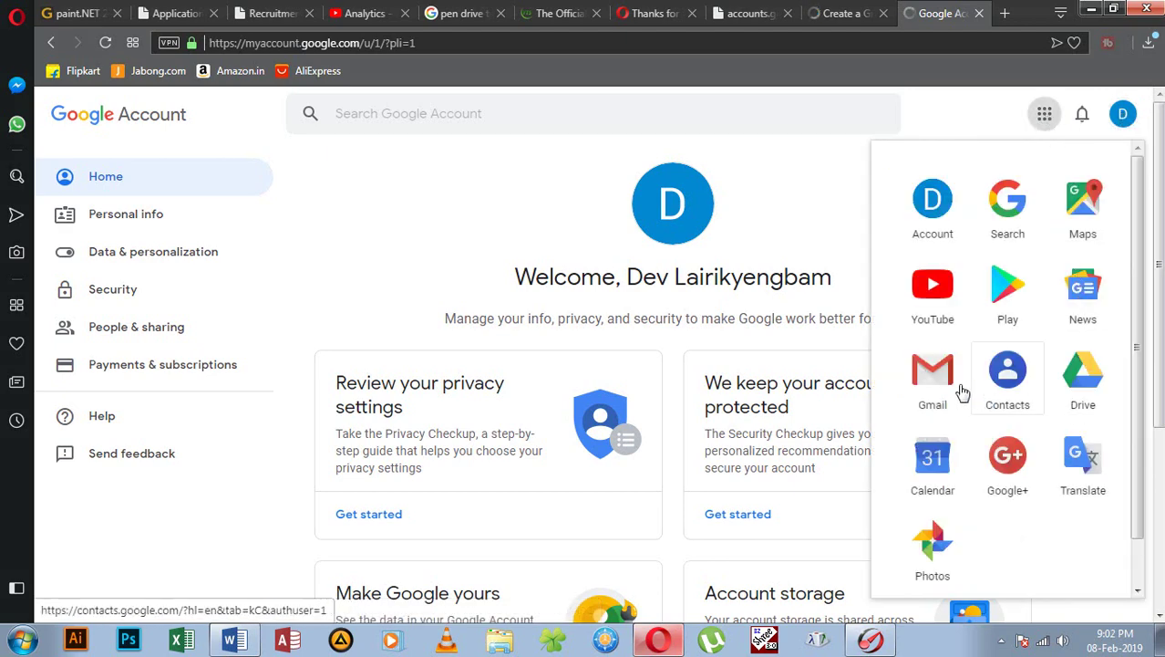
{"action": "left_click", "coordinate": [939, 384]}
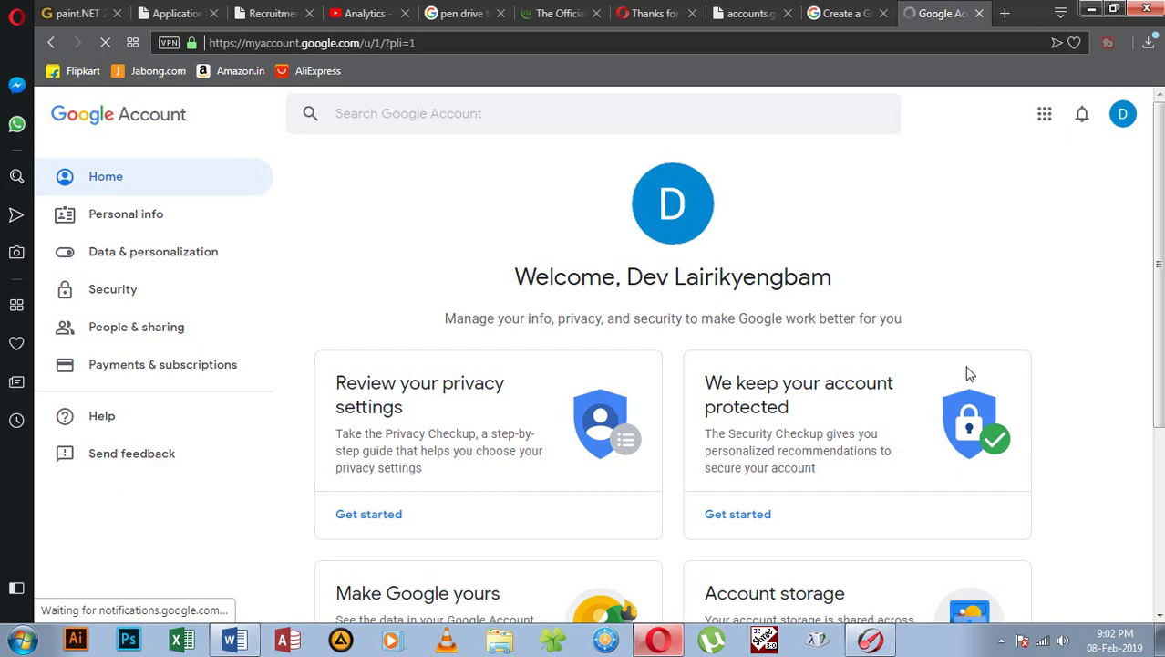
{"action": "scroll", "coordinate": [1156, 347], "scroll_direction": "down", "scroll_amount": 3}
{"action": "scroll", "coordinate": [1156, 347], "scroll_direction": "up", "scroll_amount": 3}
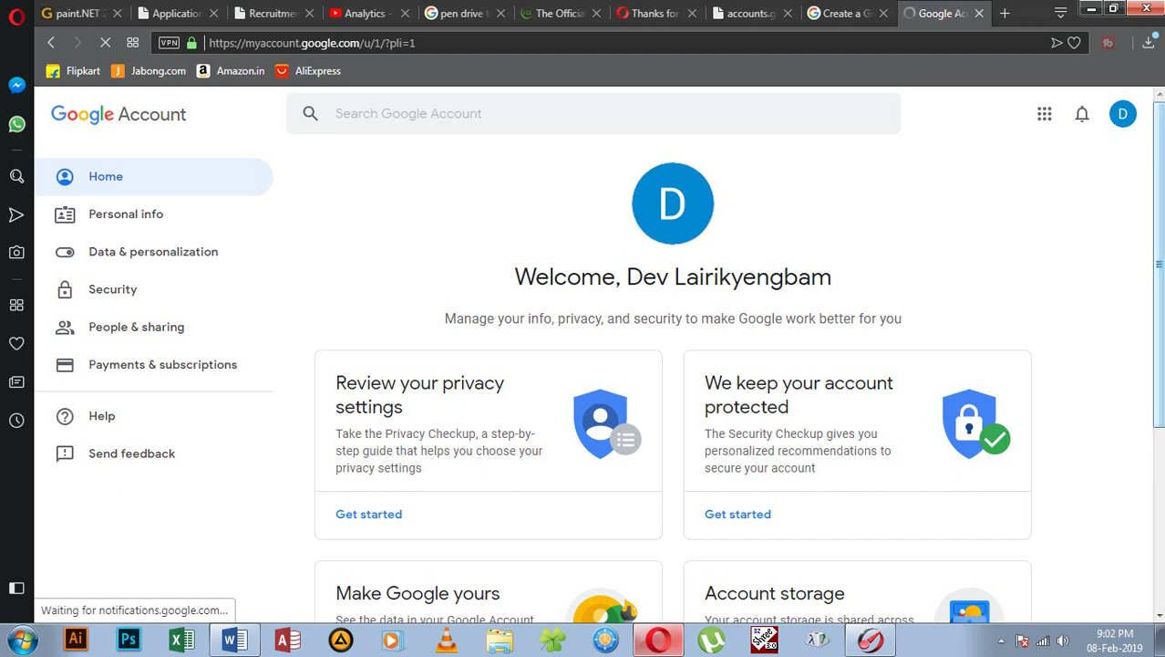
{"action": "scroll", "coordinate": [673, 364], "scroll_direction": "down", "scroll_amount": 3}
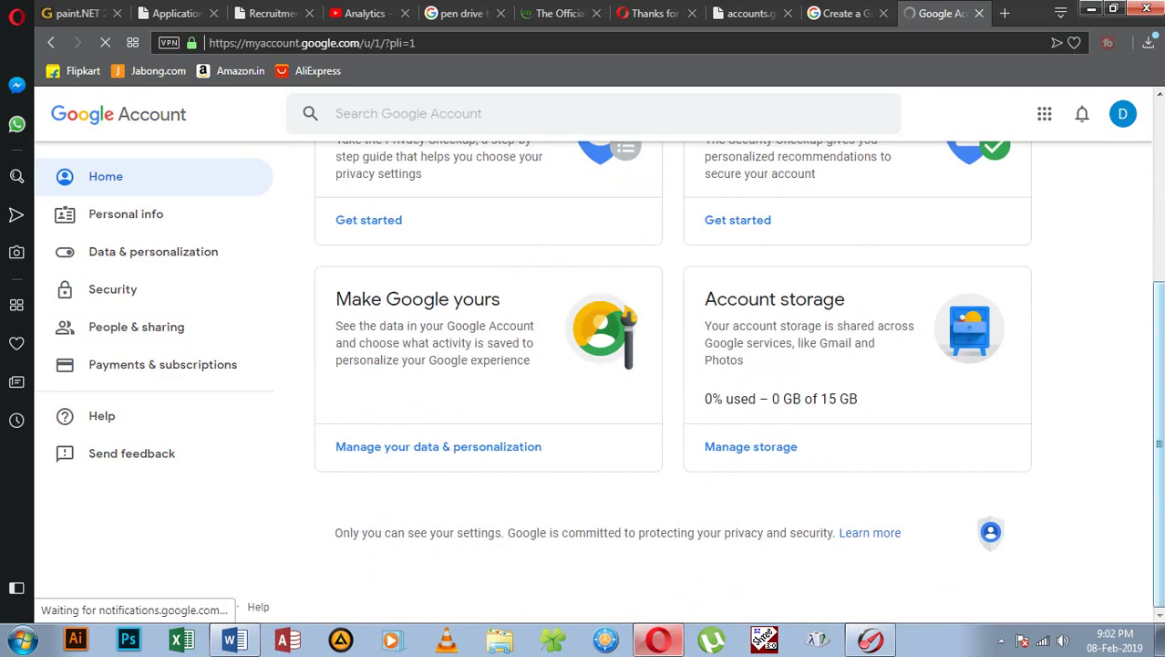
{"action": "scroll", "coordinate": [673, 365], "scroll_direction": "up", "scroll_amount": 3}
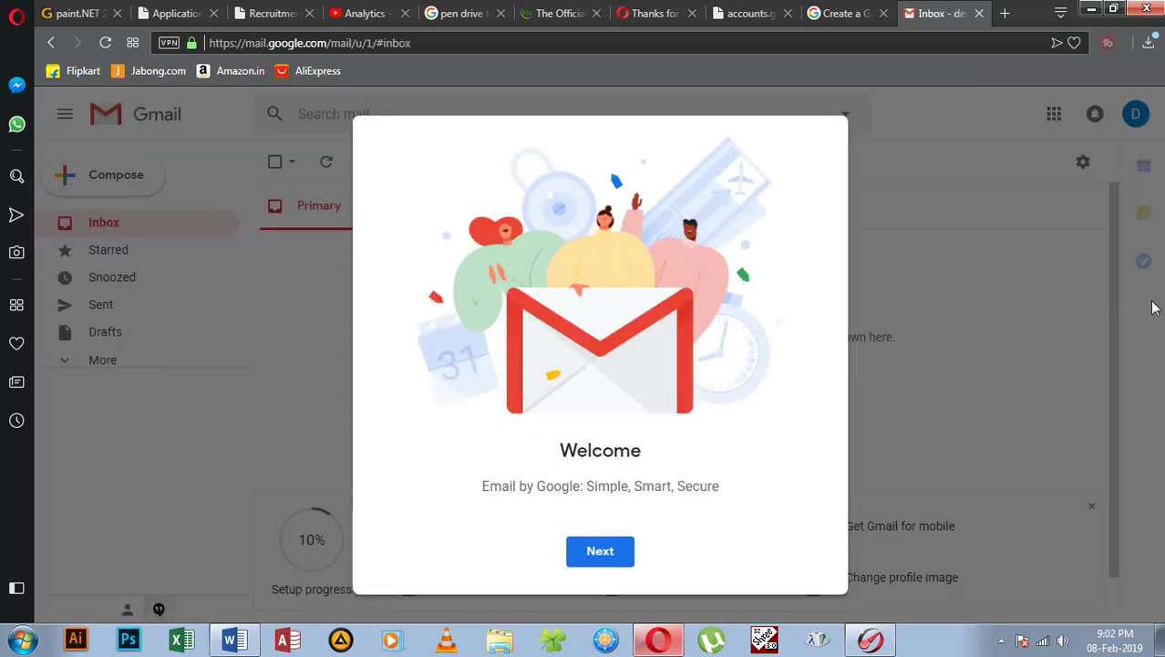
- Dismiss the Gmail welcome keeping the Default view, then show the account details
{"action": "left_click", "coordinate": [618, 551]}
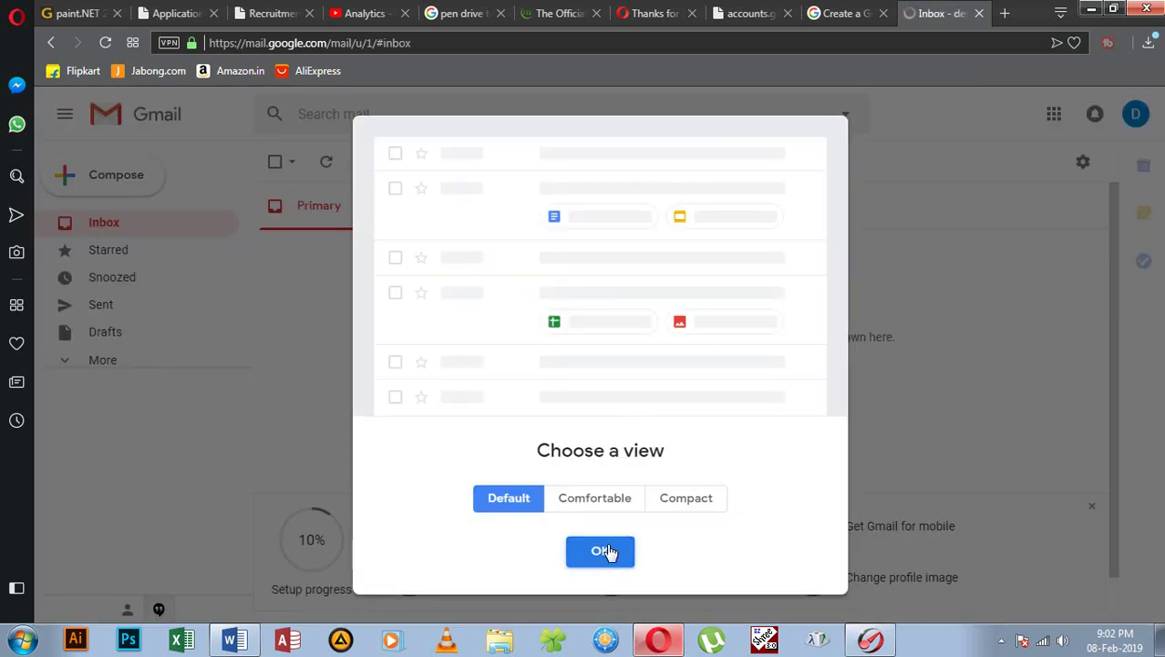
{"action": "left_click", "coordinate": [601, 552]}
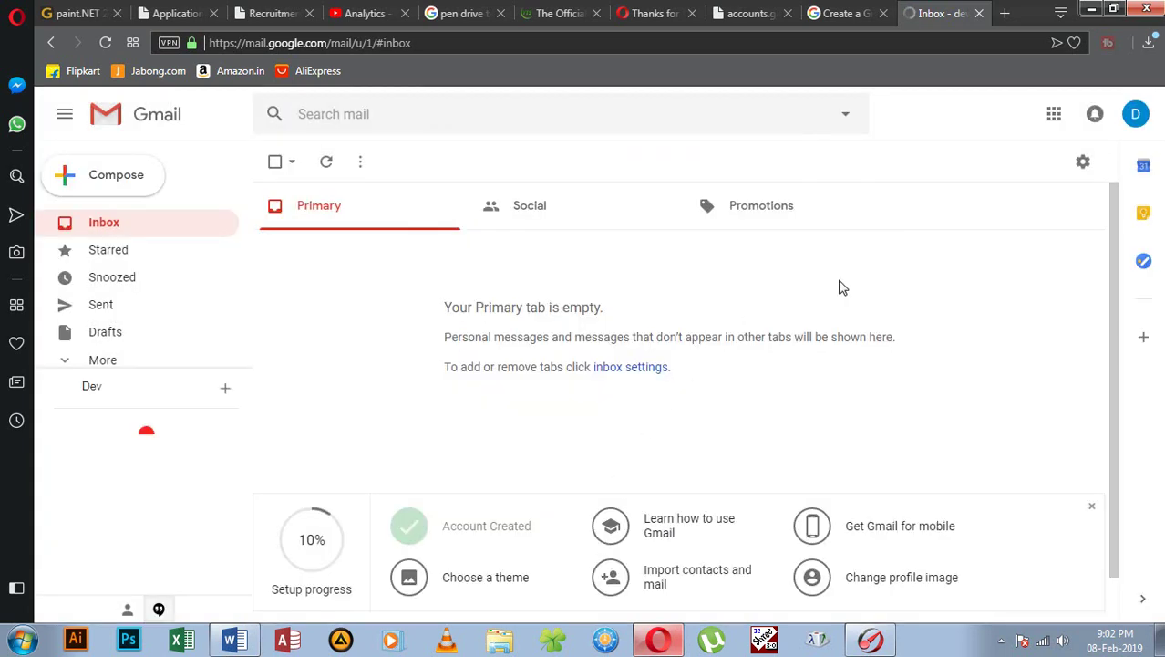
{"action": "left_click", "coordinate": [1134, 119]}
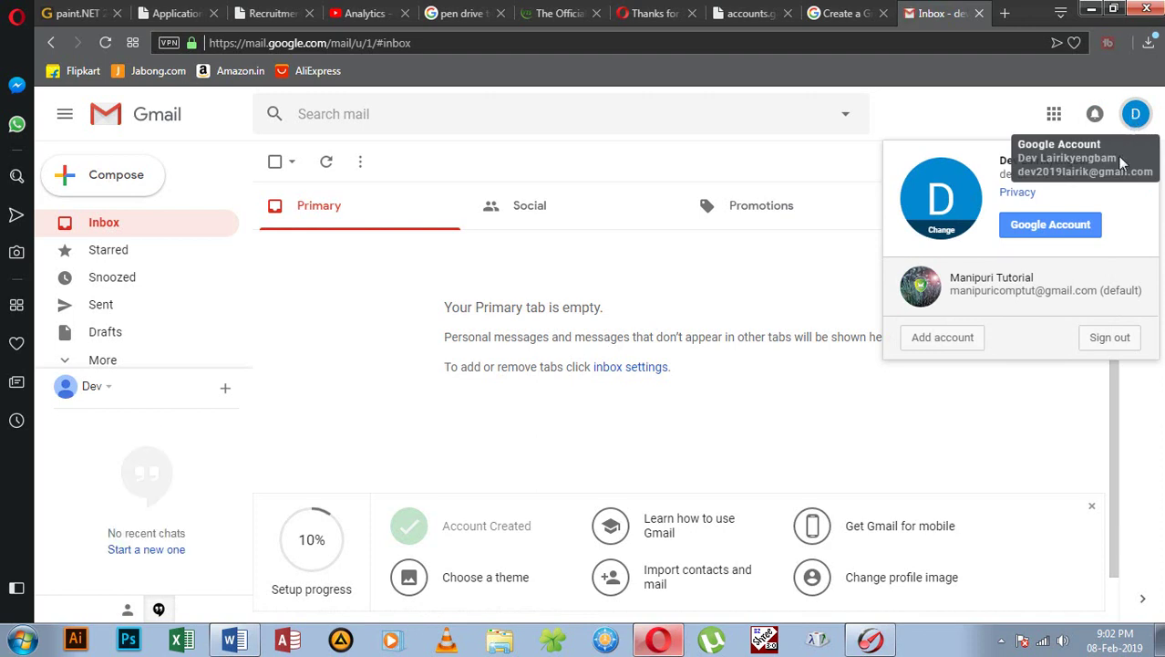